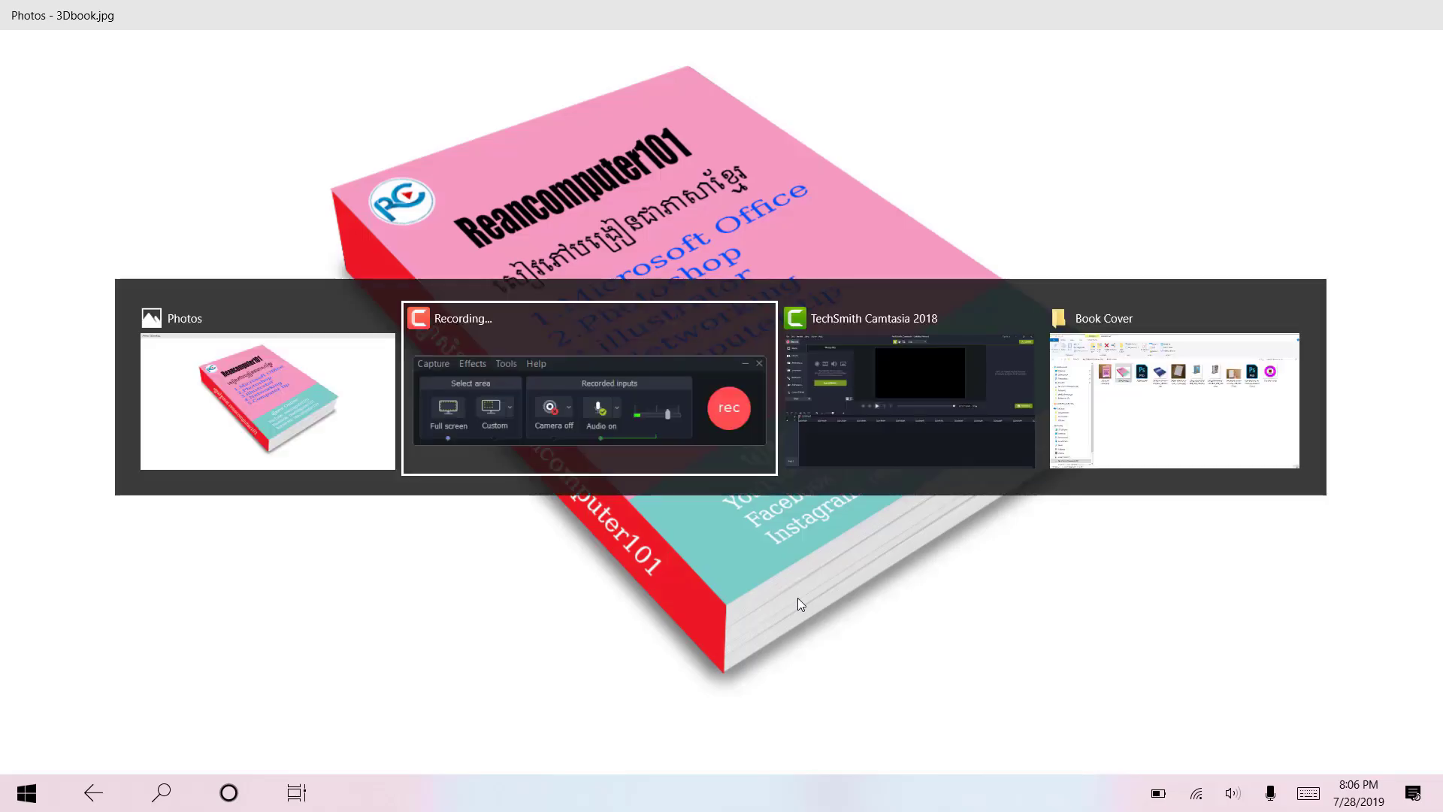
Return to the finished pink book image in Photos, then bring up the Start menu
{"action": "key", "text": "alt+Tab"}
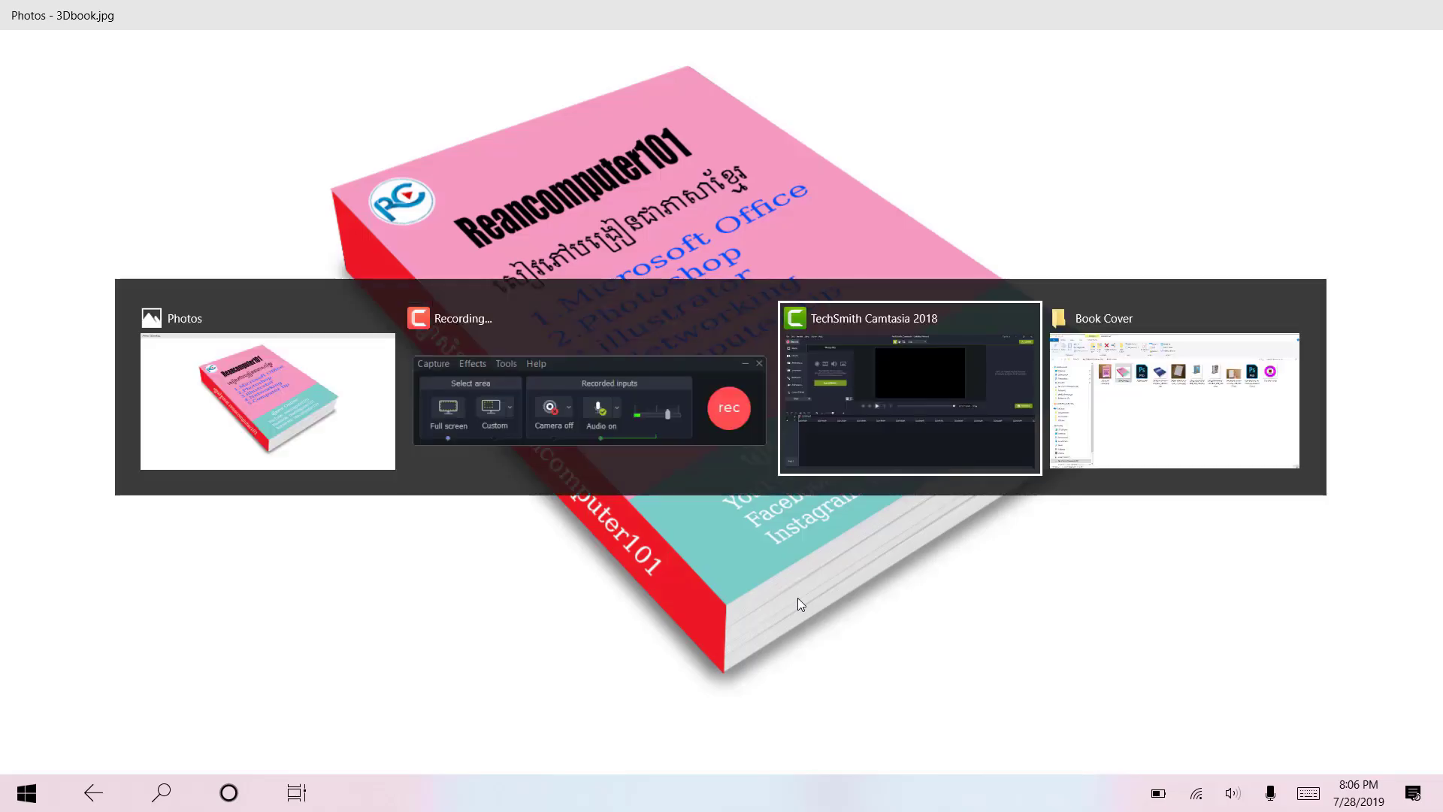
{"action": "key", "text": "alt+Tab"}
{"action": "key", "text": "alt+Tab"}
{"action": "key", "text": "alt+Tab"}
{"action": "key", "text": "alt+Tab"}
{"action": "key", "text": "alt+Tab"}
{"action": "key", "text": "alt+Tab"}
{"action": "key", "text": "super"}
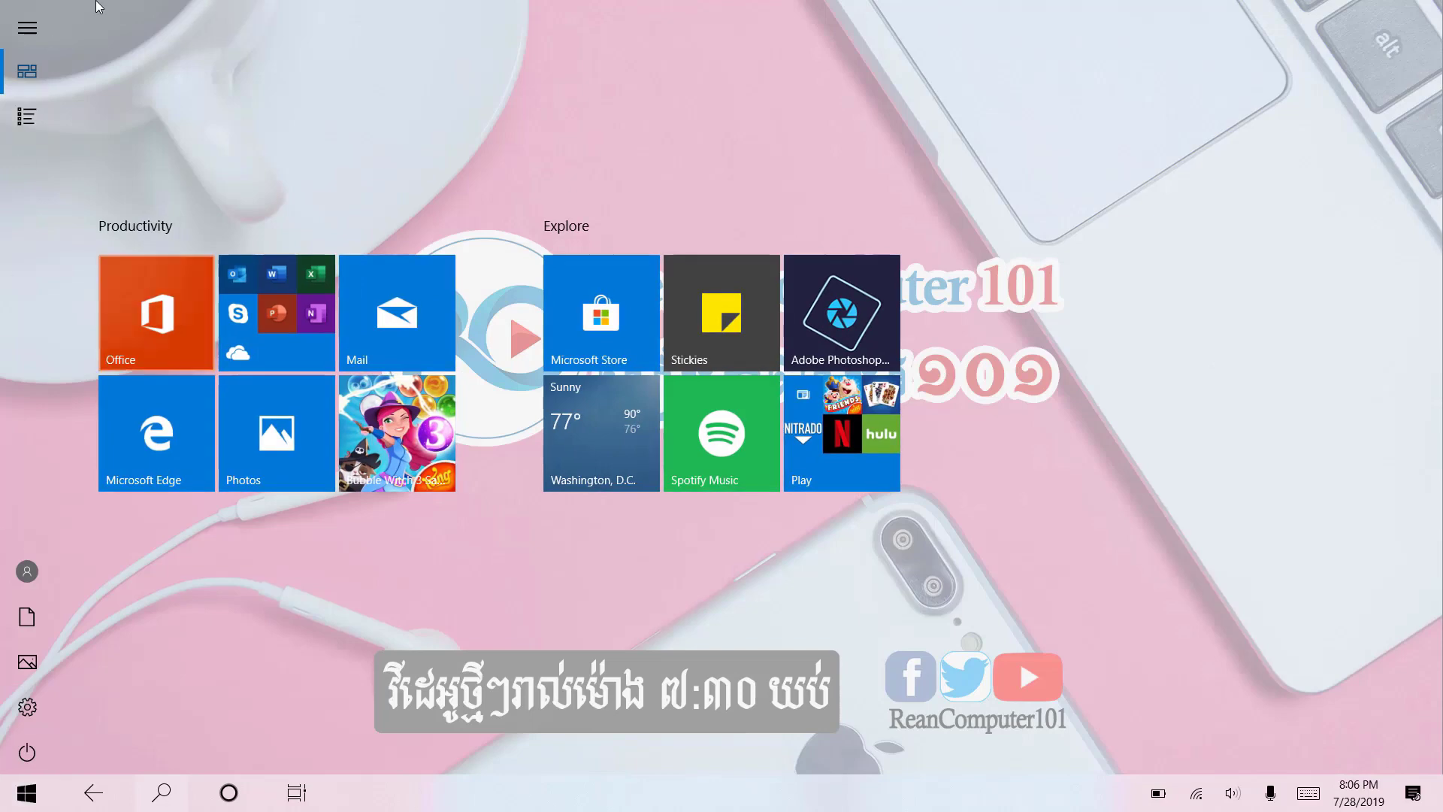
Launch Photoshop and open 3d-book-cover-template from D:\Book Cover, then close the notifications panel
{"action": "left_click", "coordinate": [26, 117]}
{"action": "left_click", "coordinate": [923, 276]}
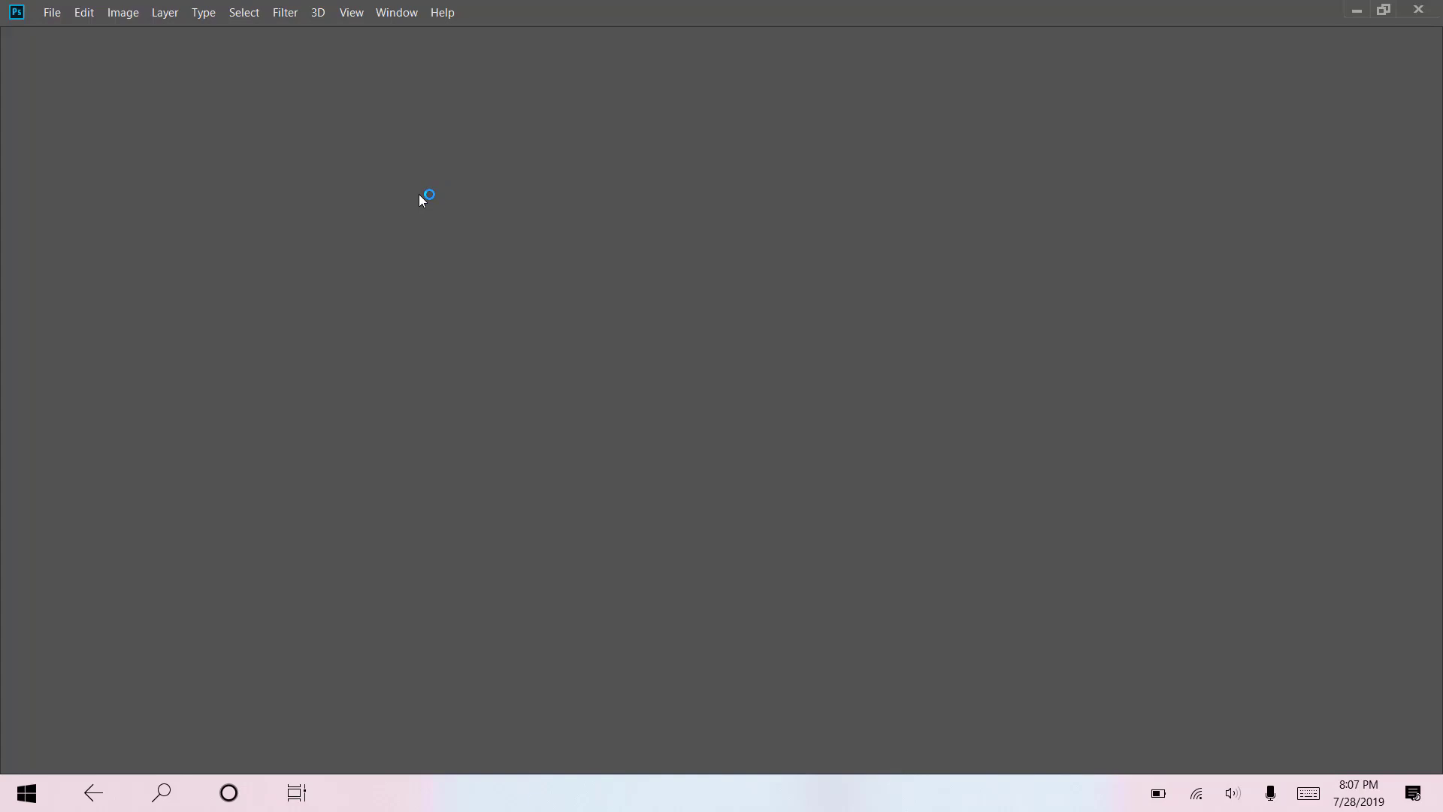
{"action": "left_click", "coordinate": [65, 21]}
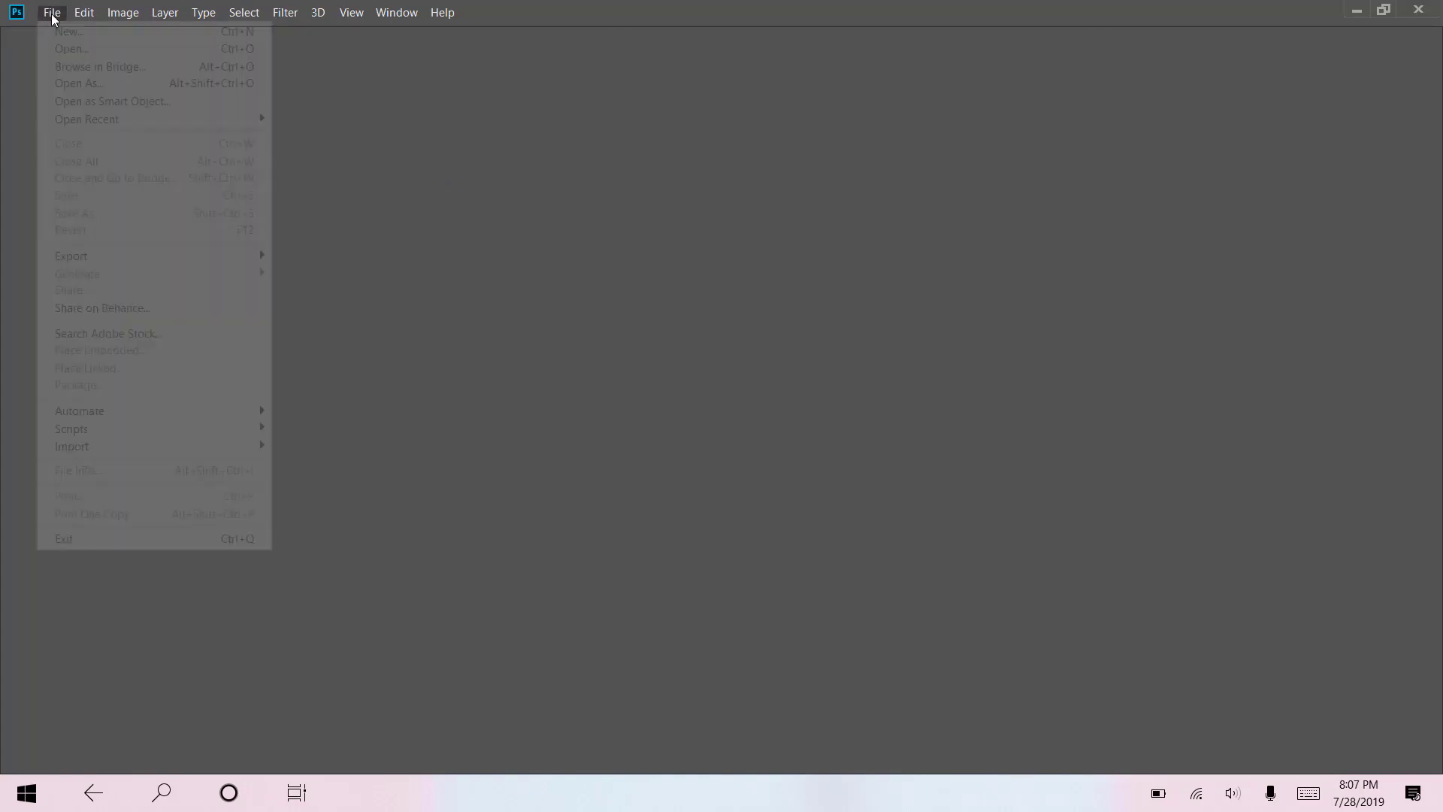
{"action": "left_click", "coordinate": [67, 46]}
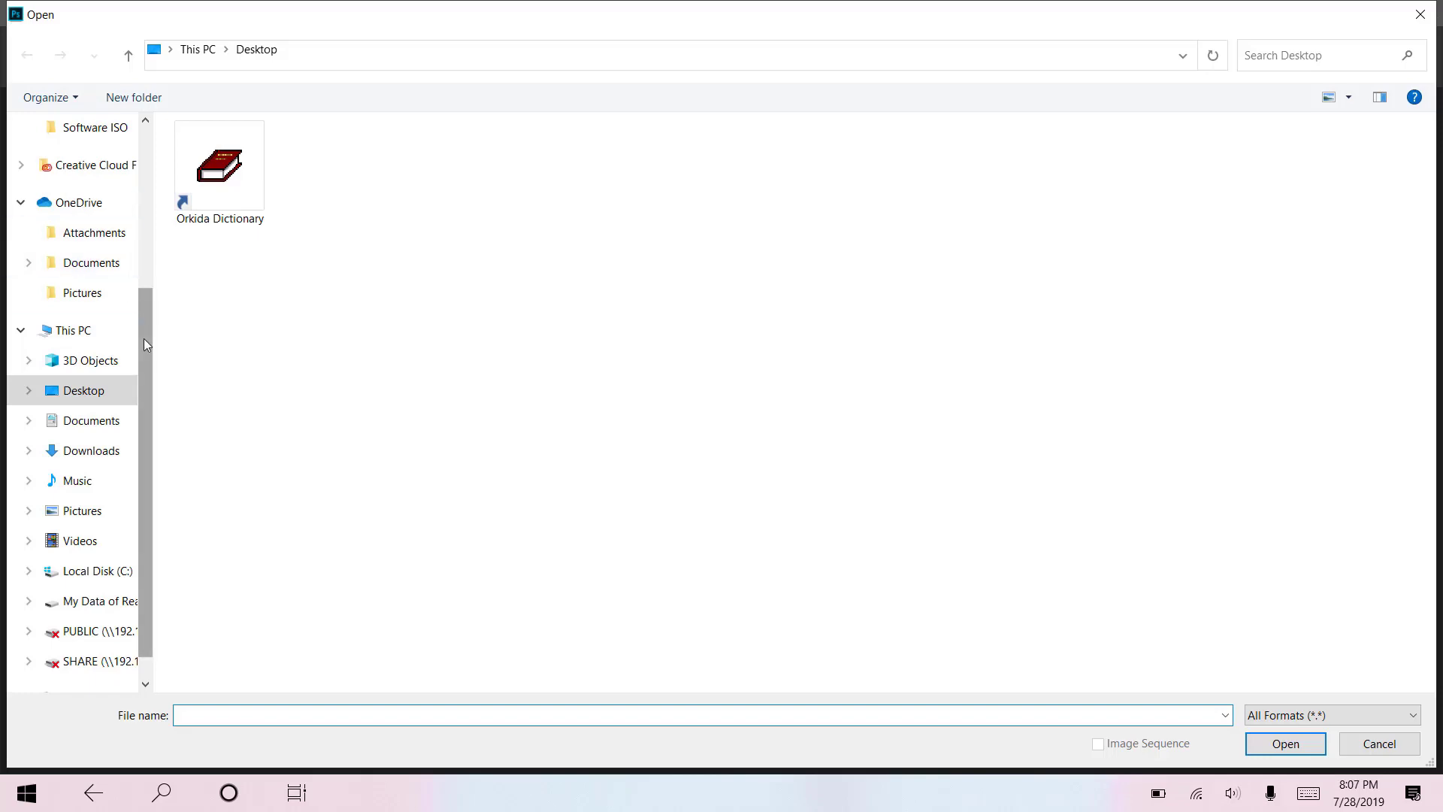
{"action": "left_click_drag", "start_coordinate": [143, 338], "coordinate": [148, 219]}
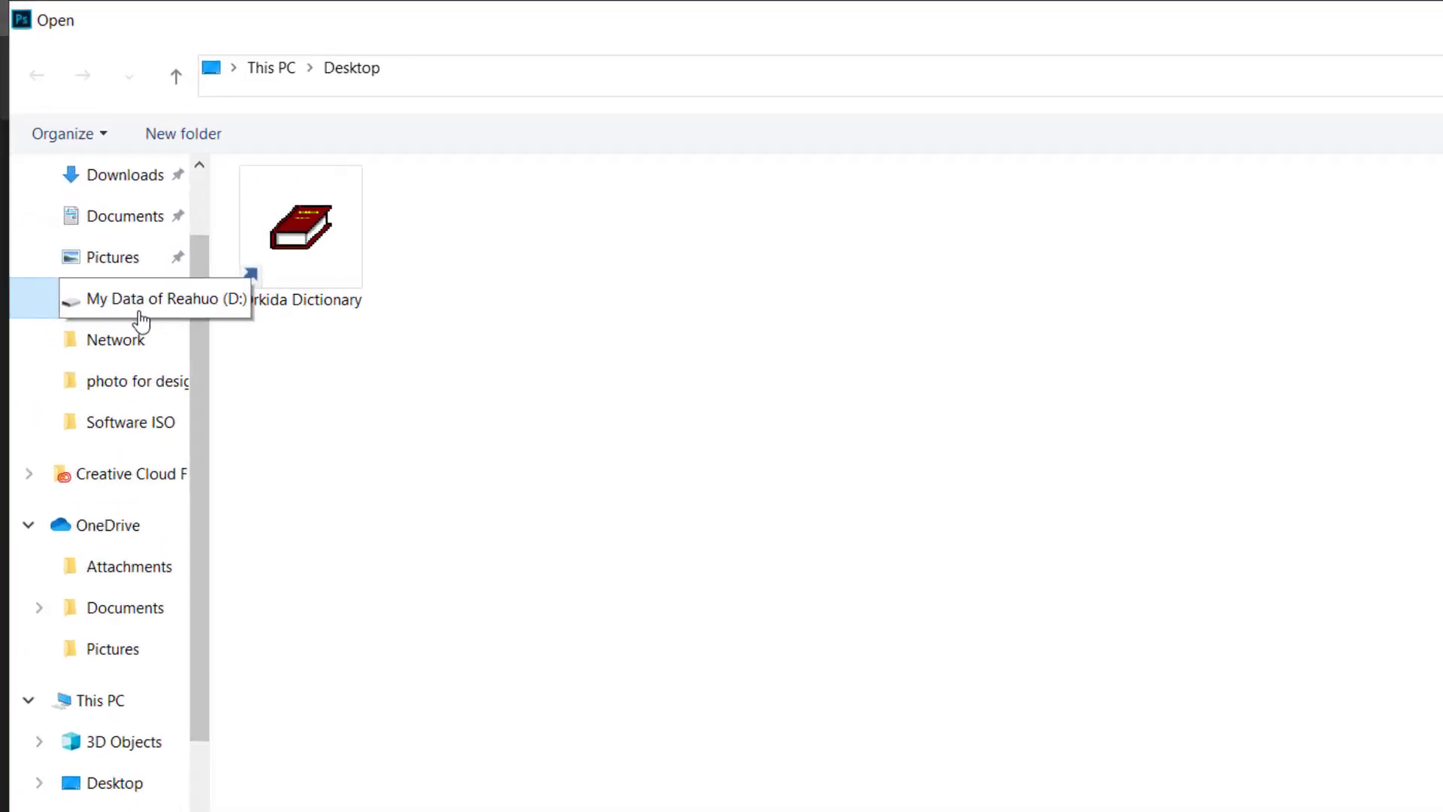
{"action": "left_click", "coordinate": [109, 226]}
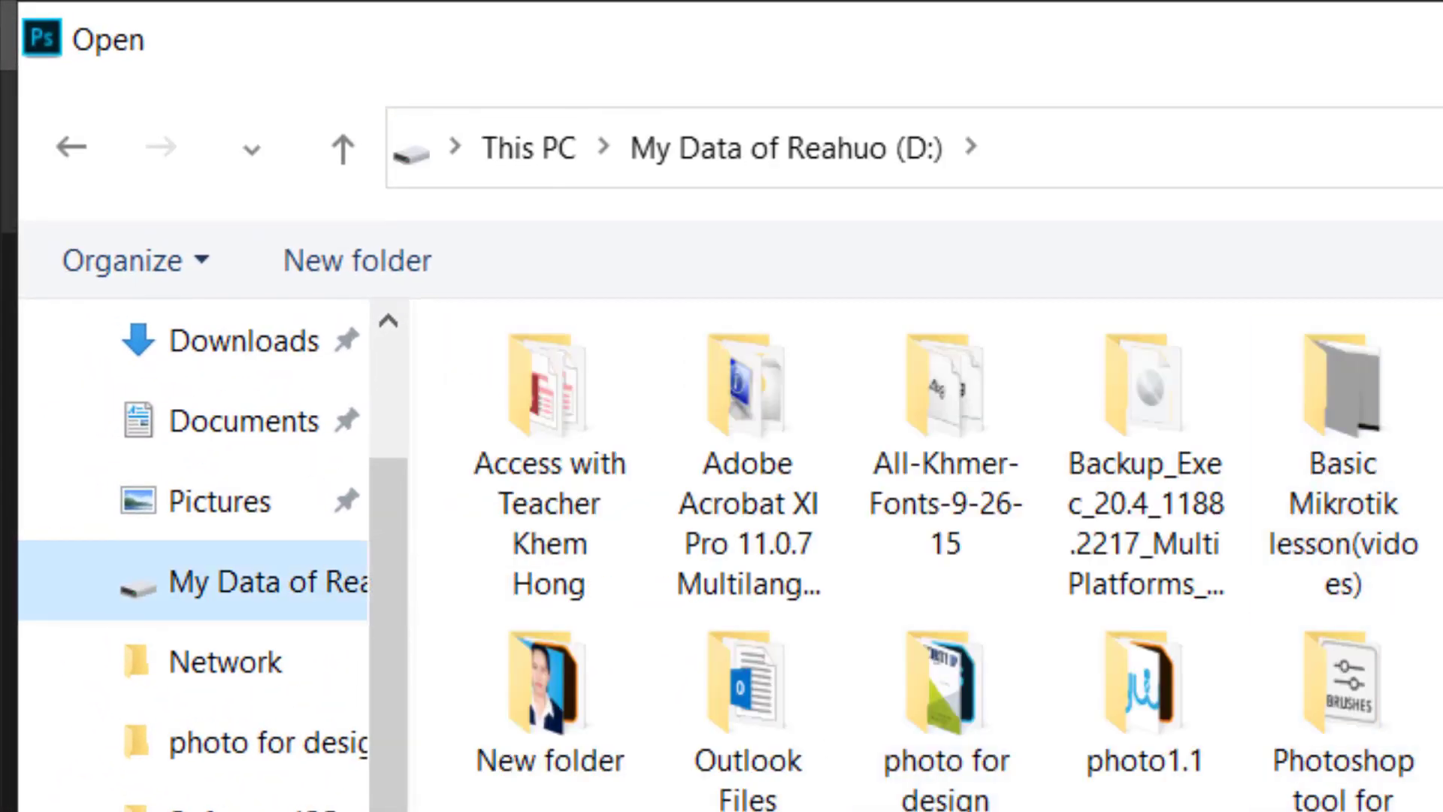
{"action": "double_click", "coordinate": [1278, 804]}
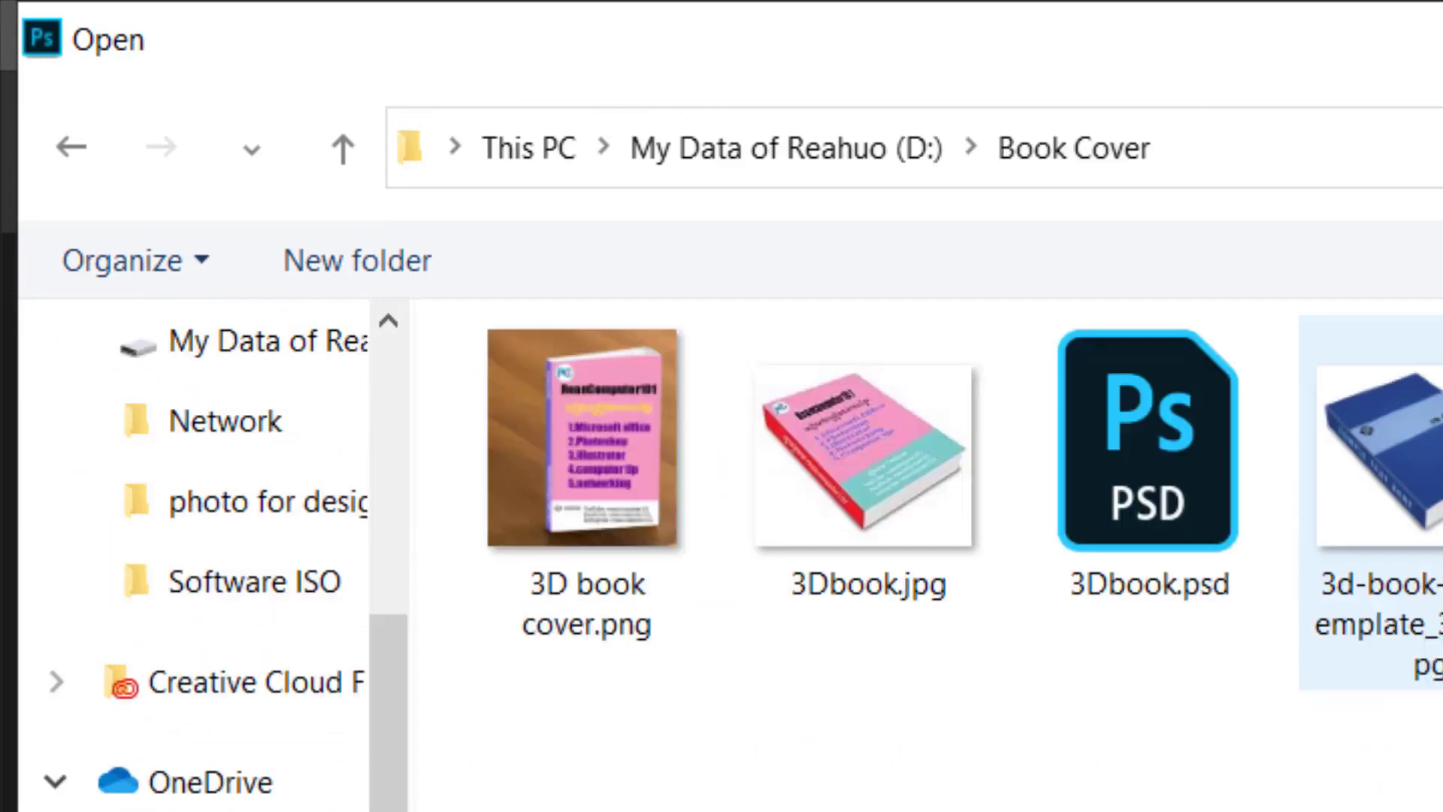
{"action": "double_click", "coordinate": [1413, 418]}
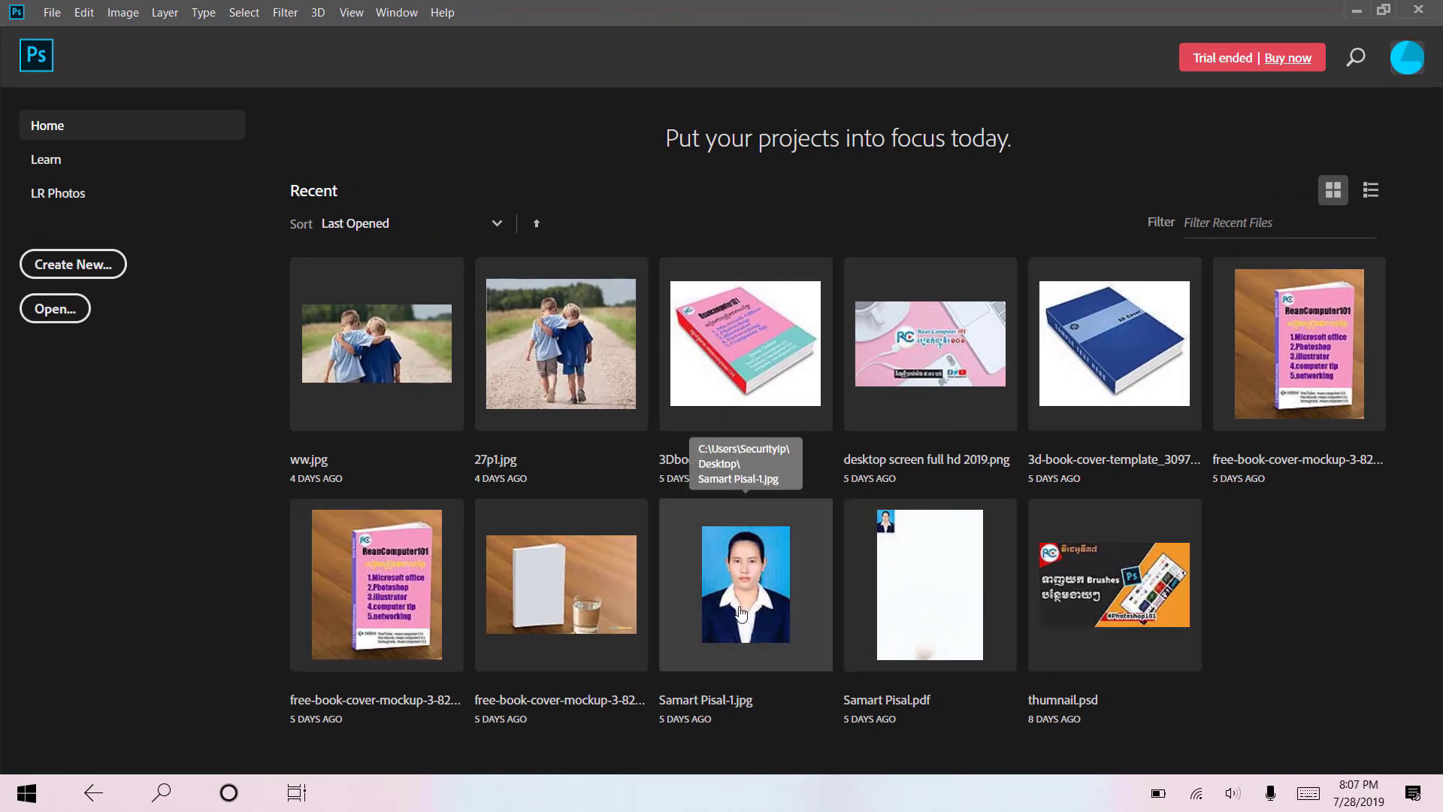
{"action": "left_click", "coordinate": [1412, 793]}
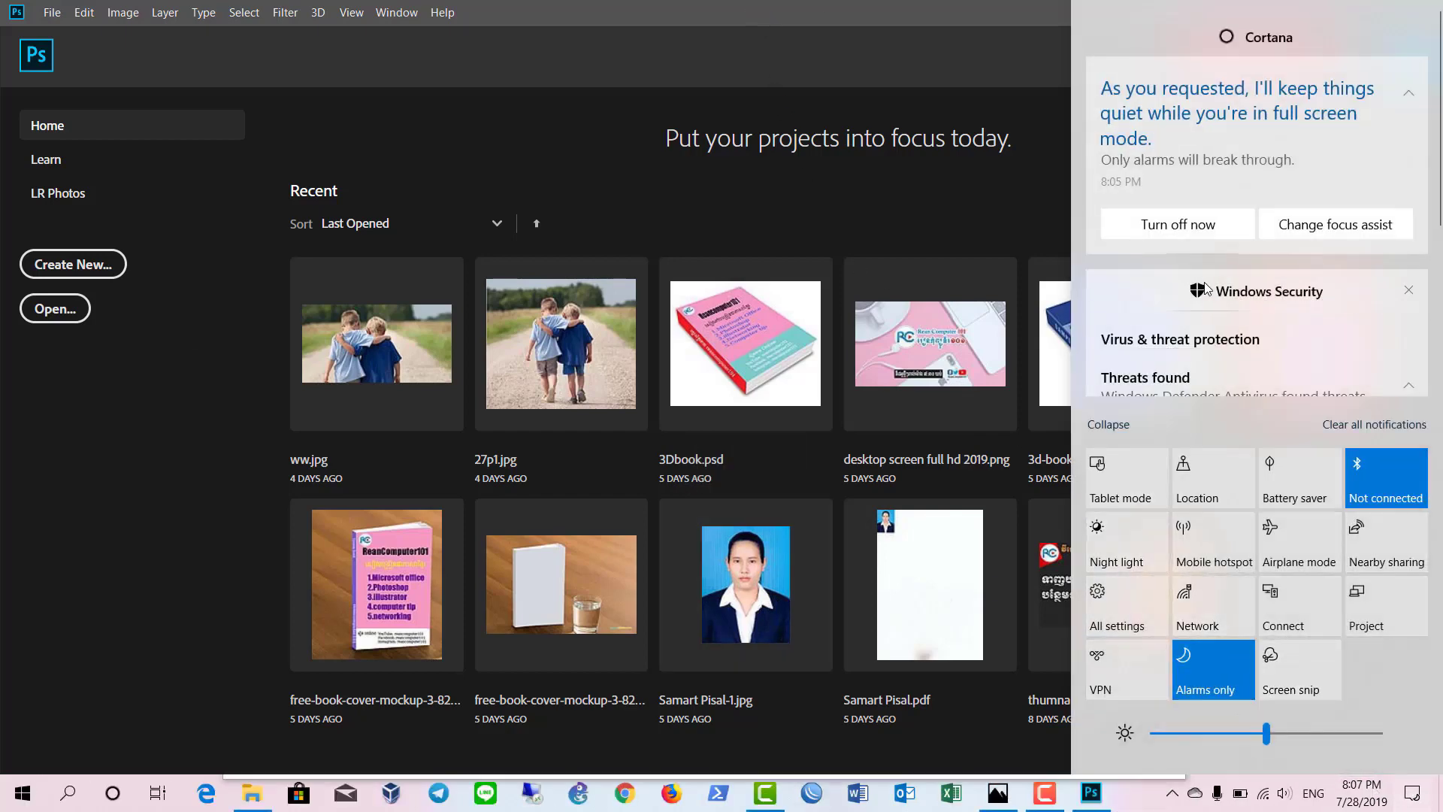
{"action": "left_click", "coordinate": [1366, 234]}
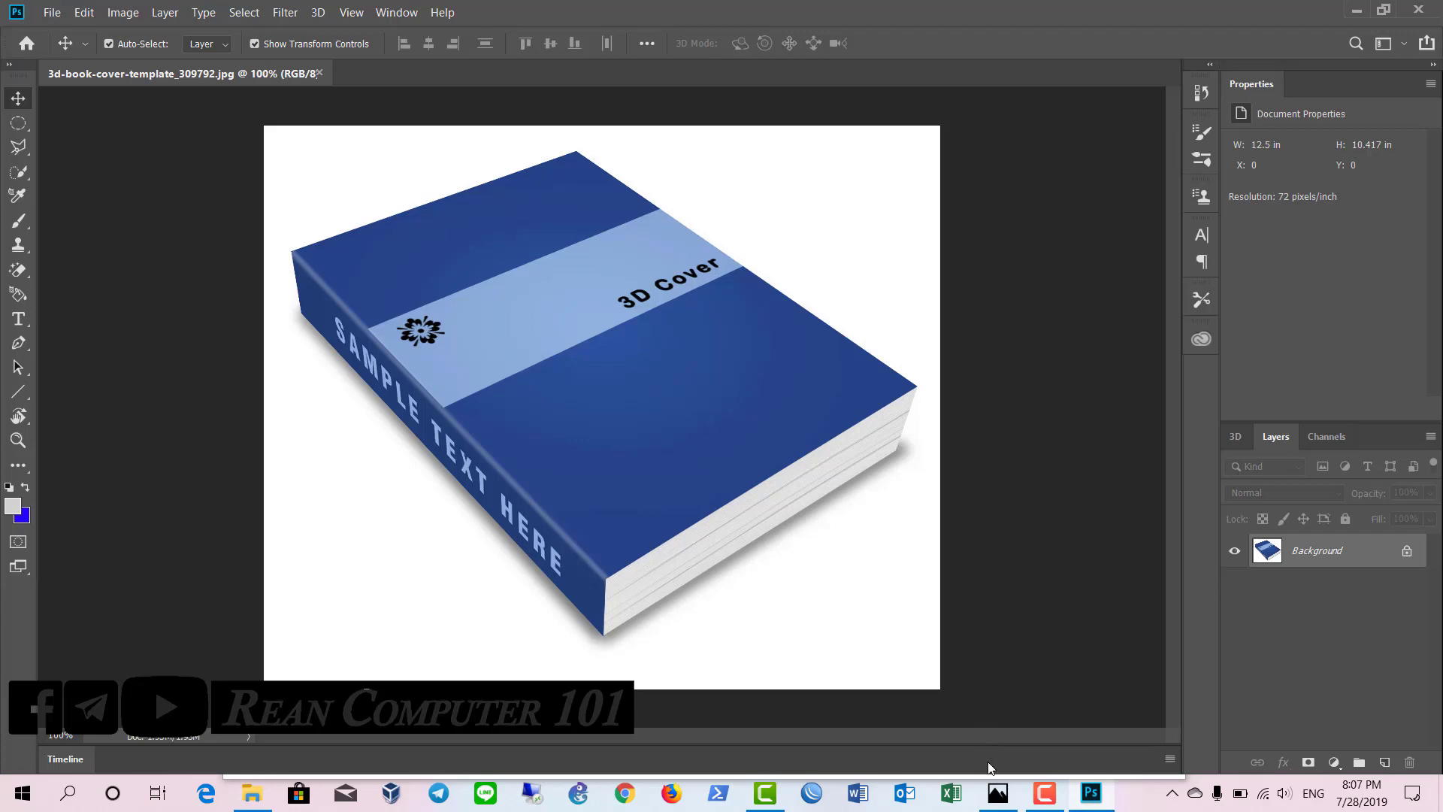
{"action": "left_click", "coordinate": [997, 793]}
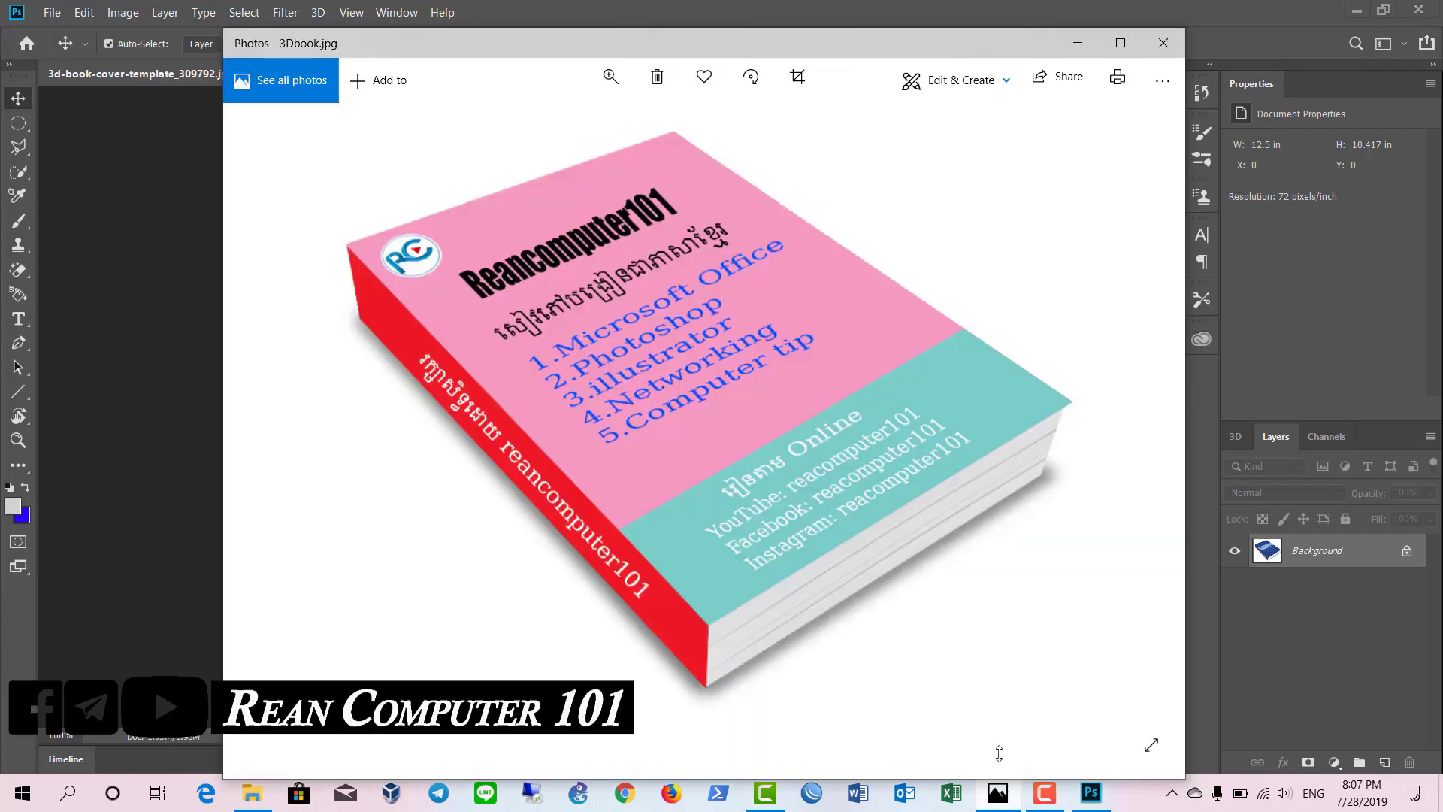
{"action": "left_click", "coordinate": [1147, 49]}
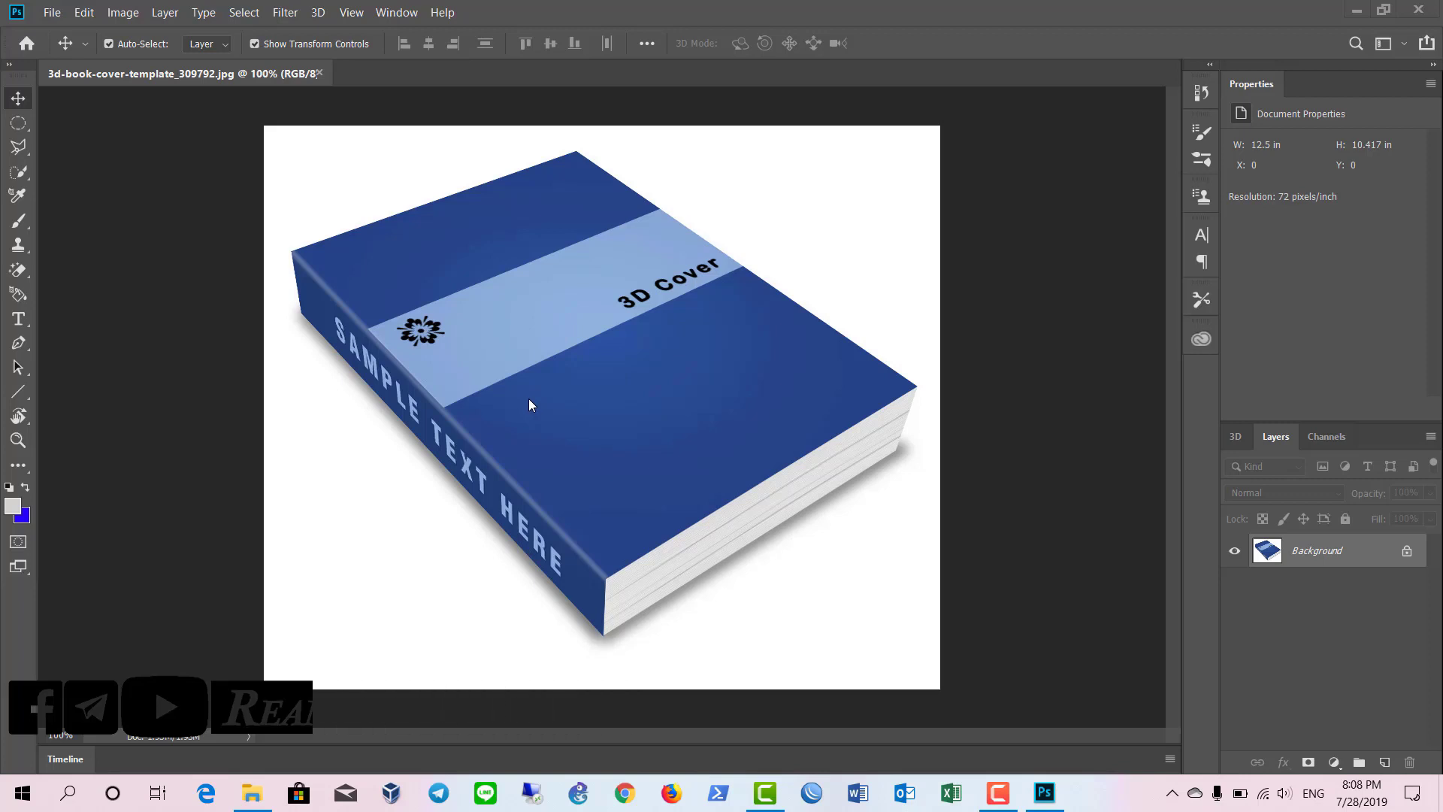
{"action": "scroll", "coordinate": [534, 401], "scroll_direction": "up", "scroll_amount": 1}
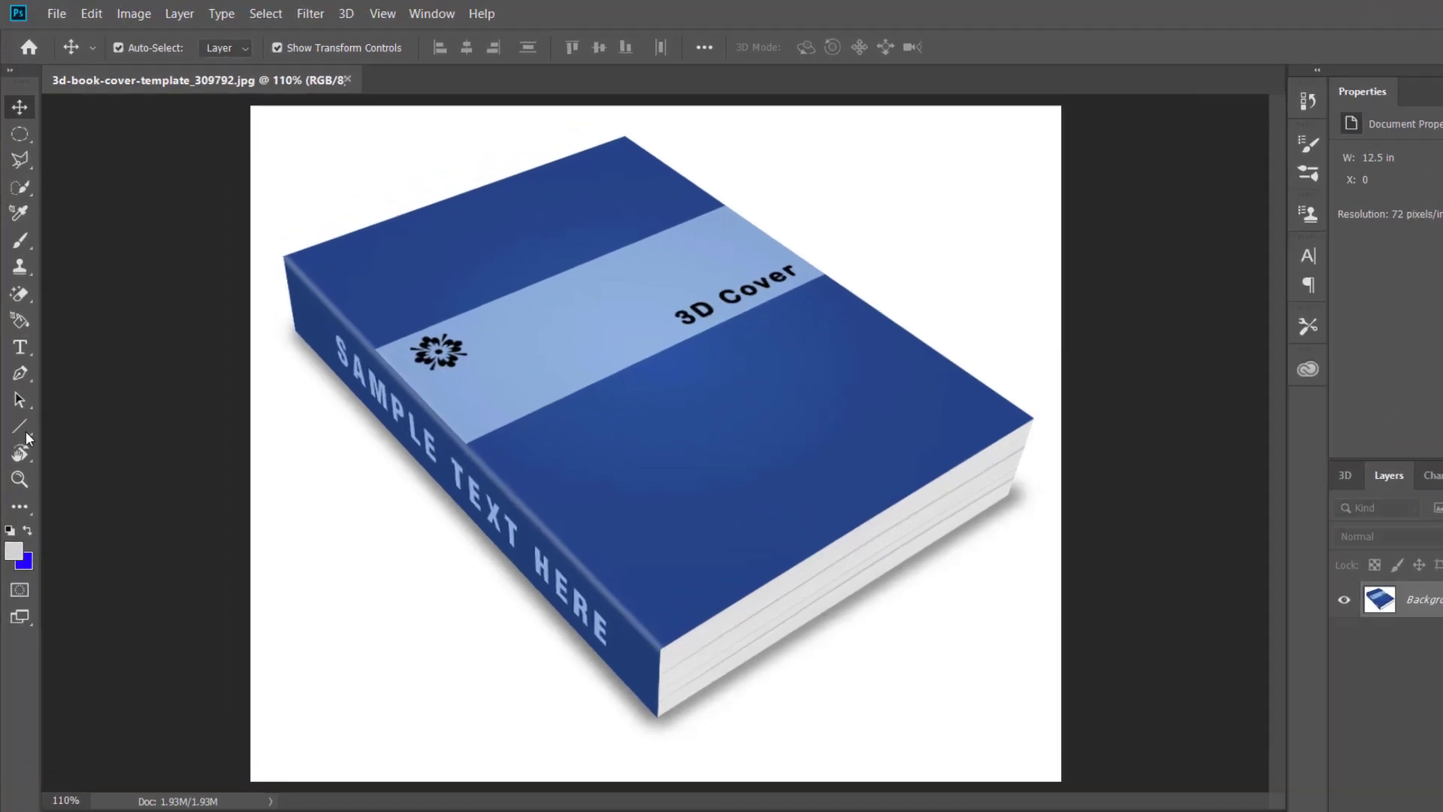
Draw a rectangle over the book's left area, fill it pink, and switch to the Move tool
{"action": "left_click", "coordinate": [21, 393]}
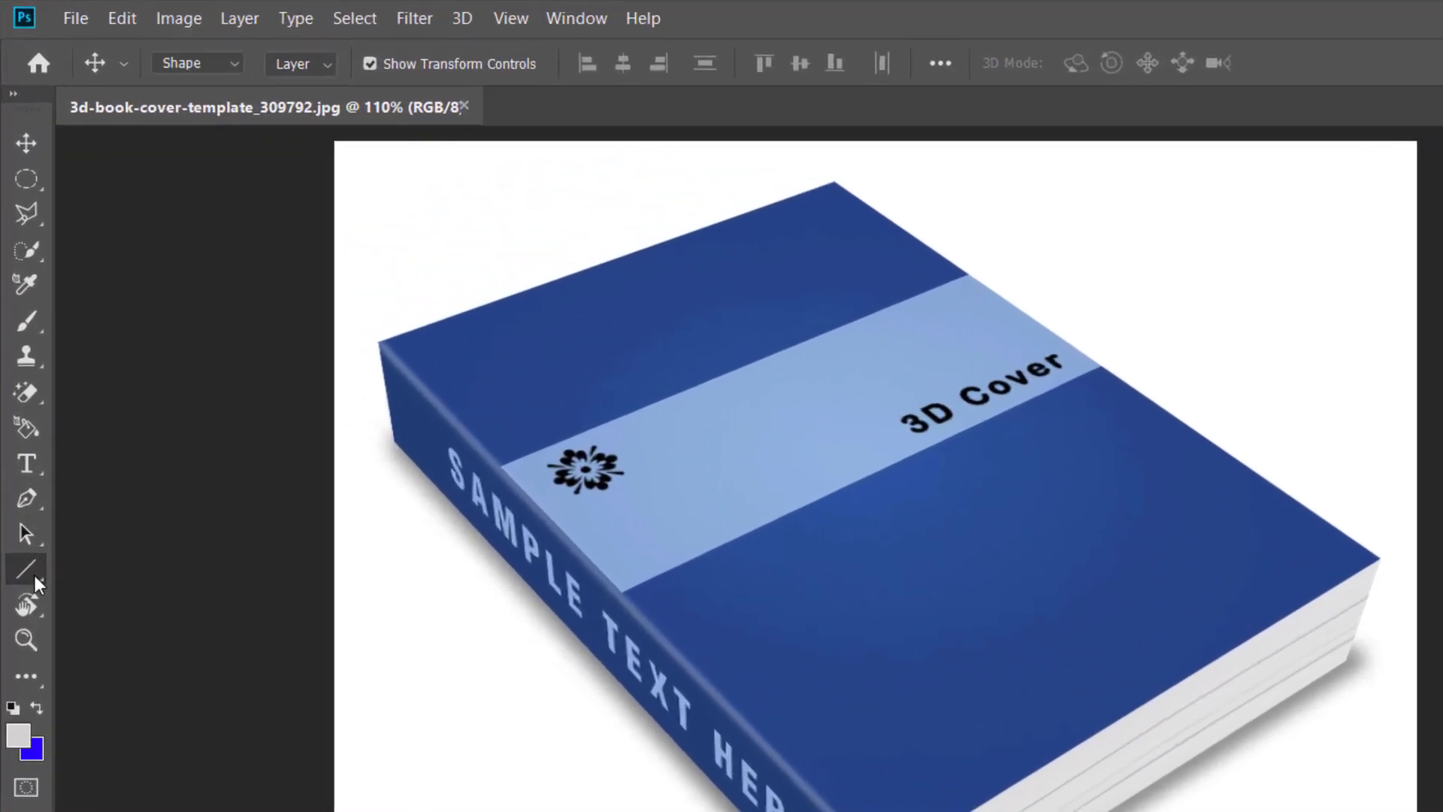
{"action": "left_click", "coordinate": [110, 584]}
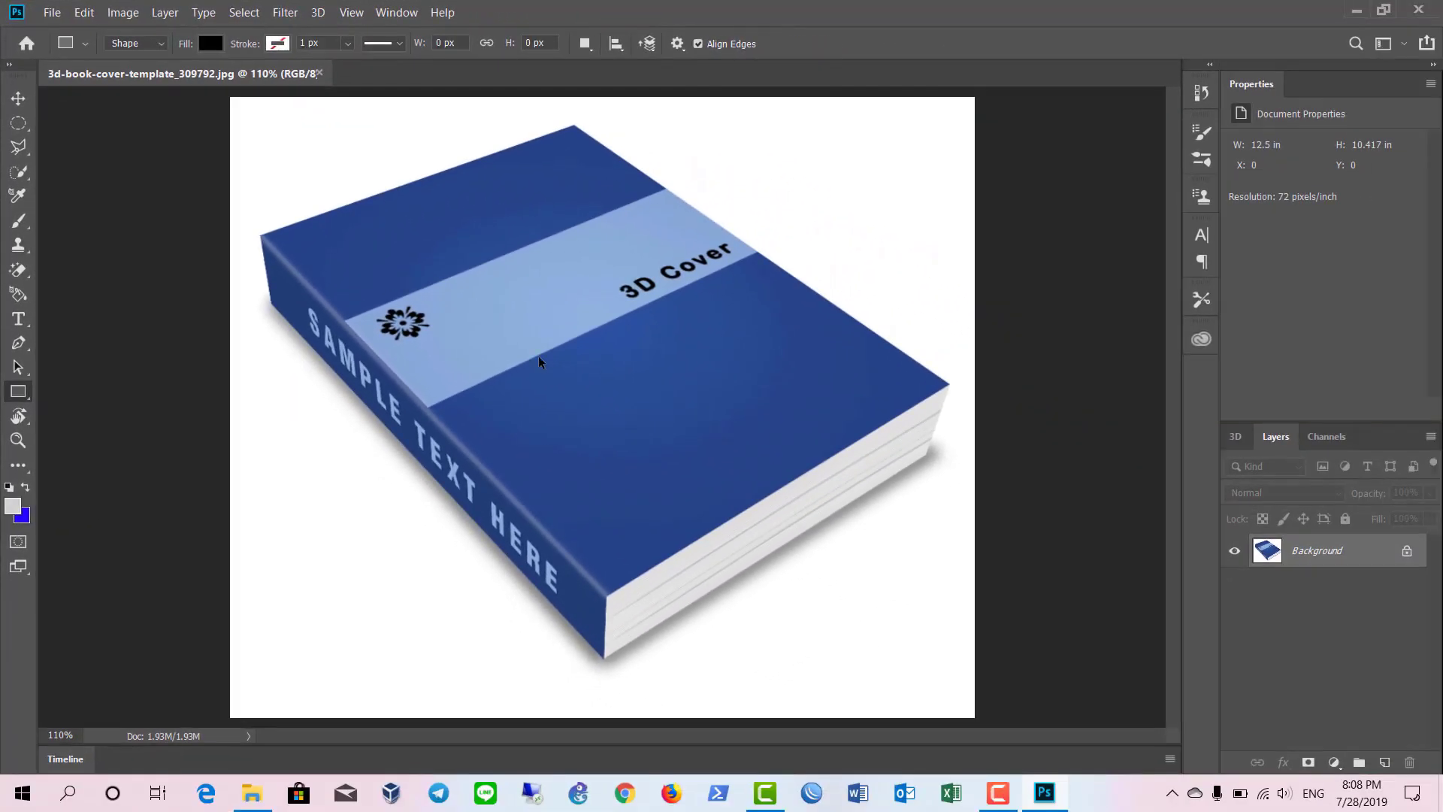
{"action": "scroll", "coordinate": [539, 362], "scroll_direction": "up", "scroll_amount": 3}
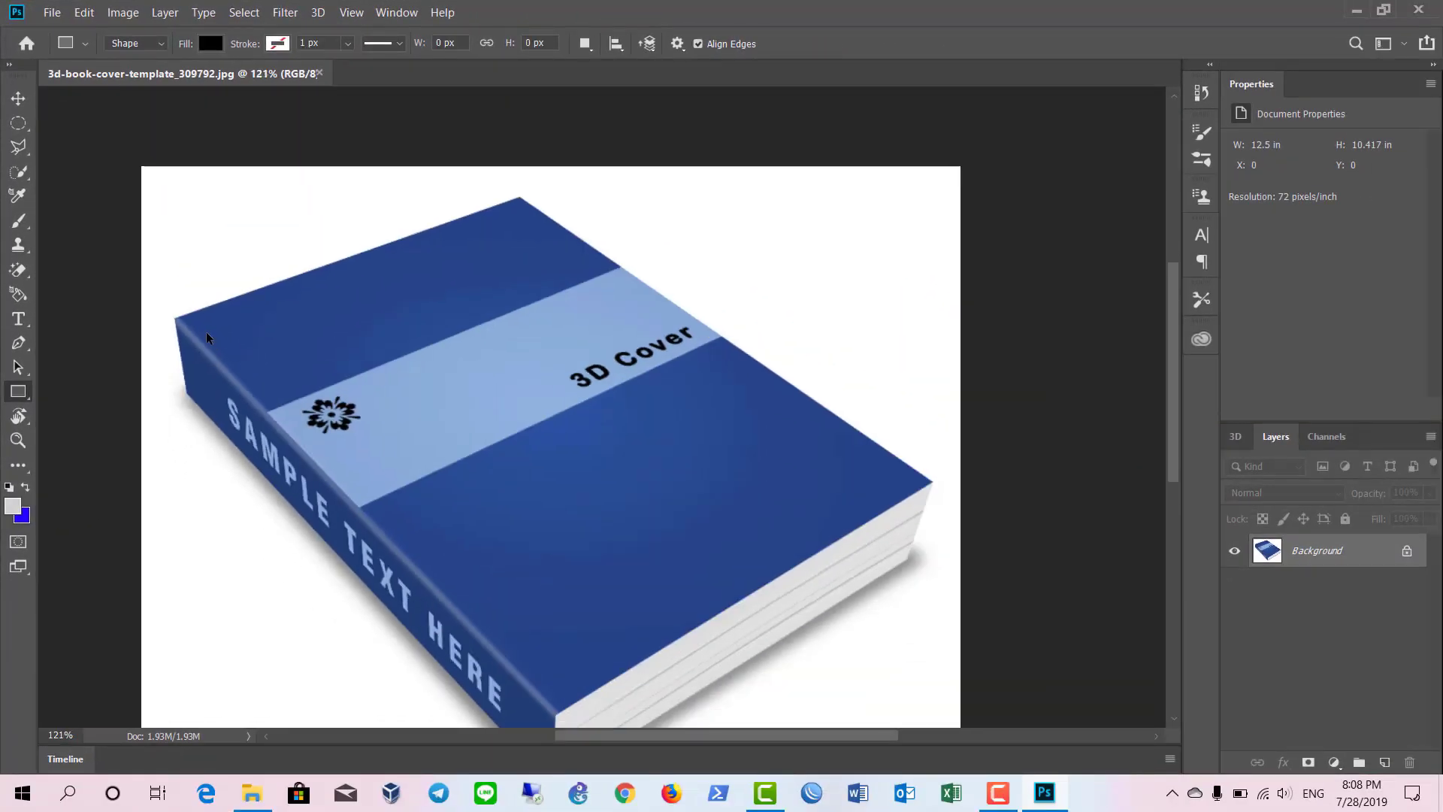
{"action": "scroll", "coordinate": [214, 335], "scroll_direction": "down", "scroll_amount": 3}
{"action": "mouse_move", "coordinate": [266, 221]}
{"action": "left_mouse_down"}
{"action": "mouse_move", "coordinate": [543, 406]}
{"action": "mouse_move", "coordinate": [588, 675]}
{"action": "left_mouse_up"}
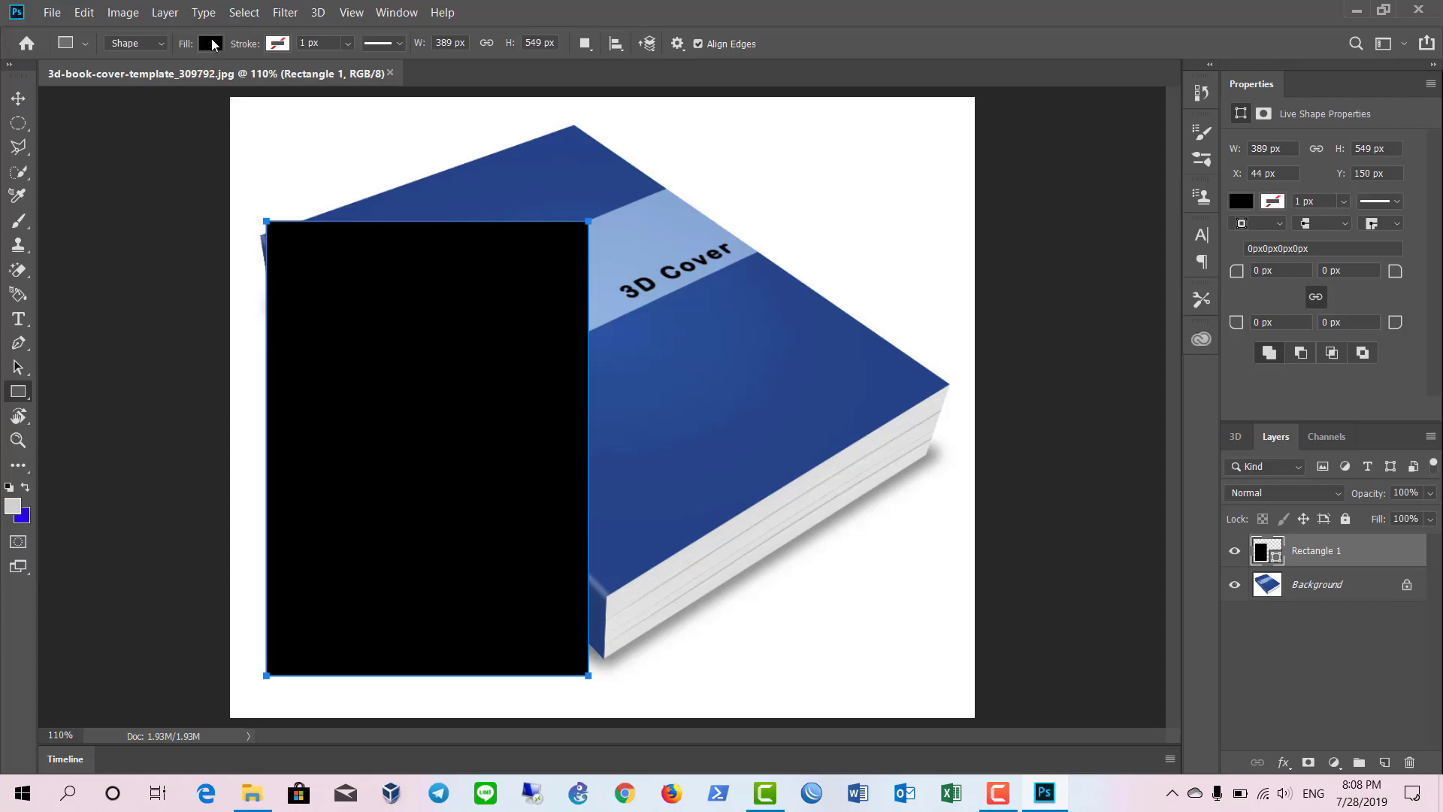
{"action": "left_click", "coordinate": [211, 43]}
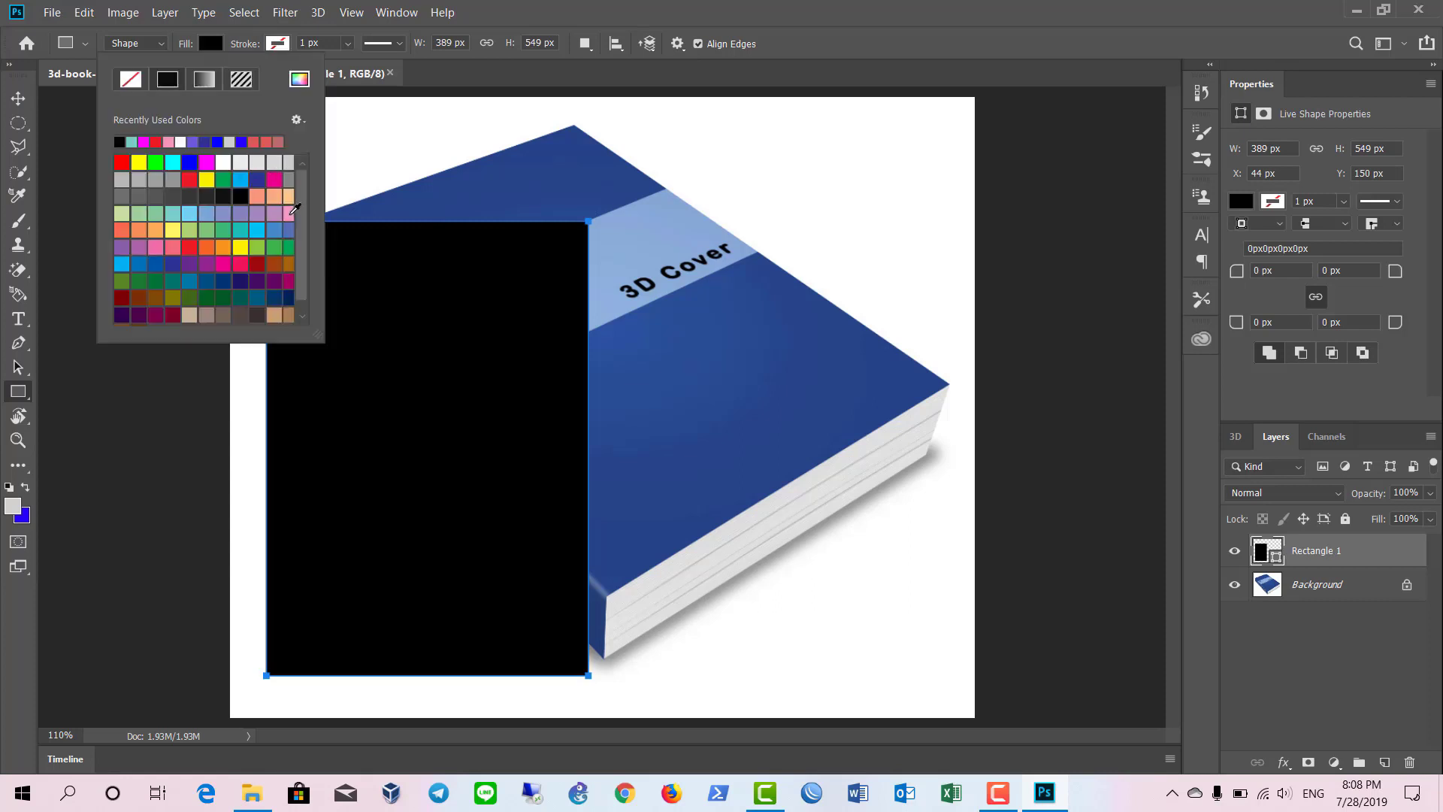
{"action": "left_click", "coordinate": [293, 212]}
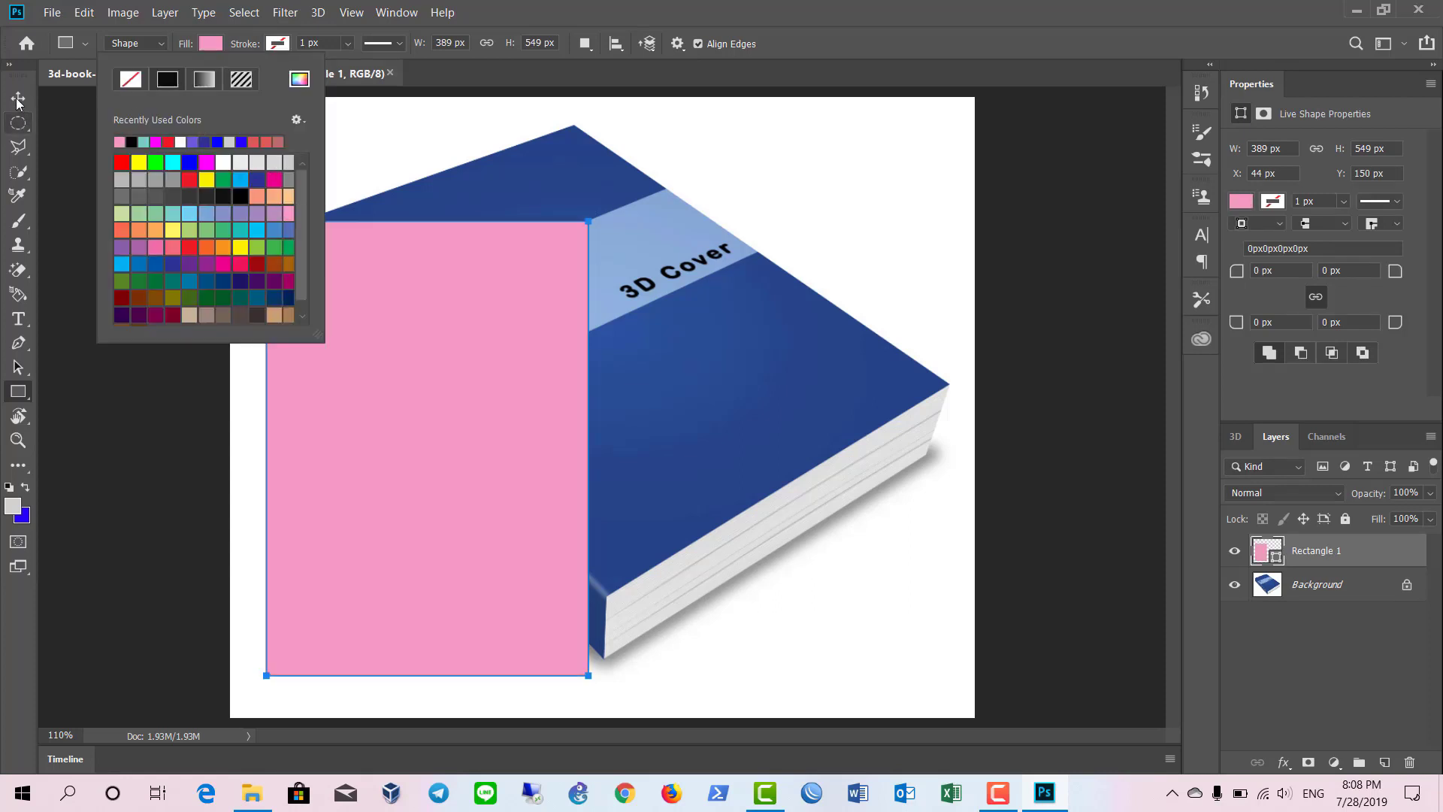
{"action": "left_click", "coordinate": [18, 98]}
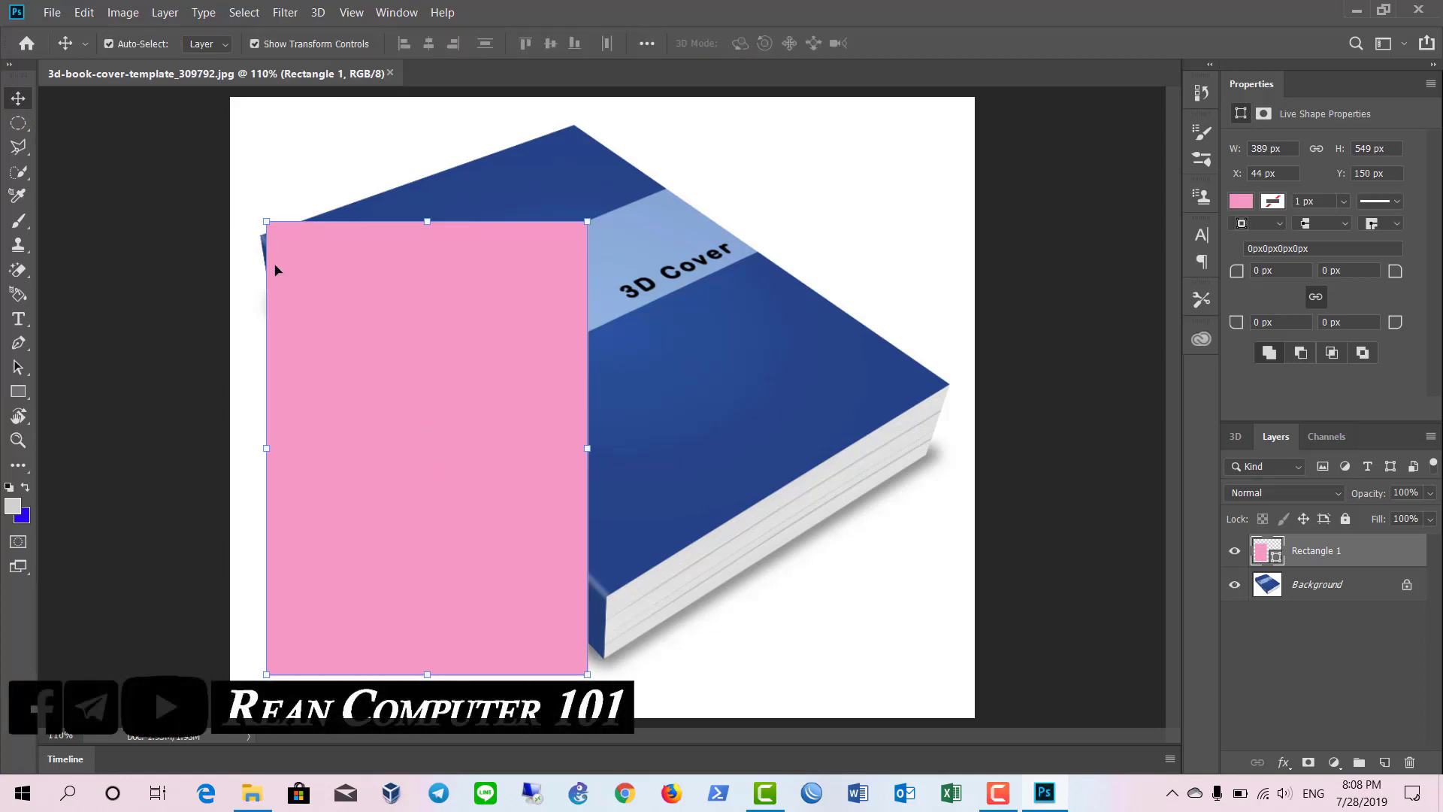
Distort the pink rectangle's four corners onto the book's angled front cover and commit
{"action": "key", "text": "ctrl"}
{"action": "left_click_drag", "start_coordinate": [587, 664], "coordinate": [949, 384]}
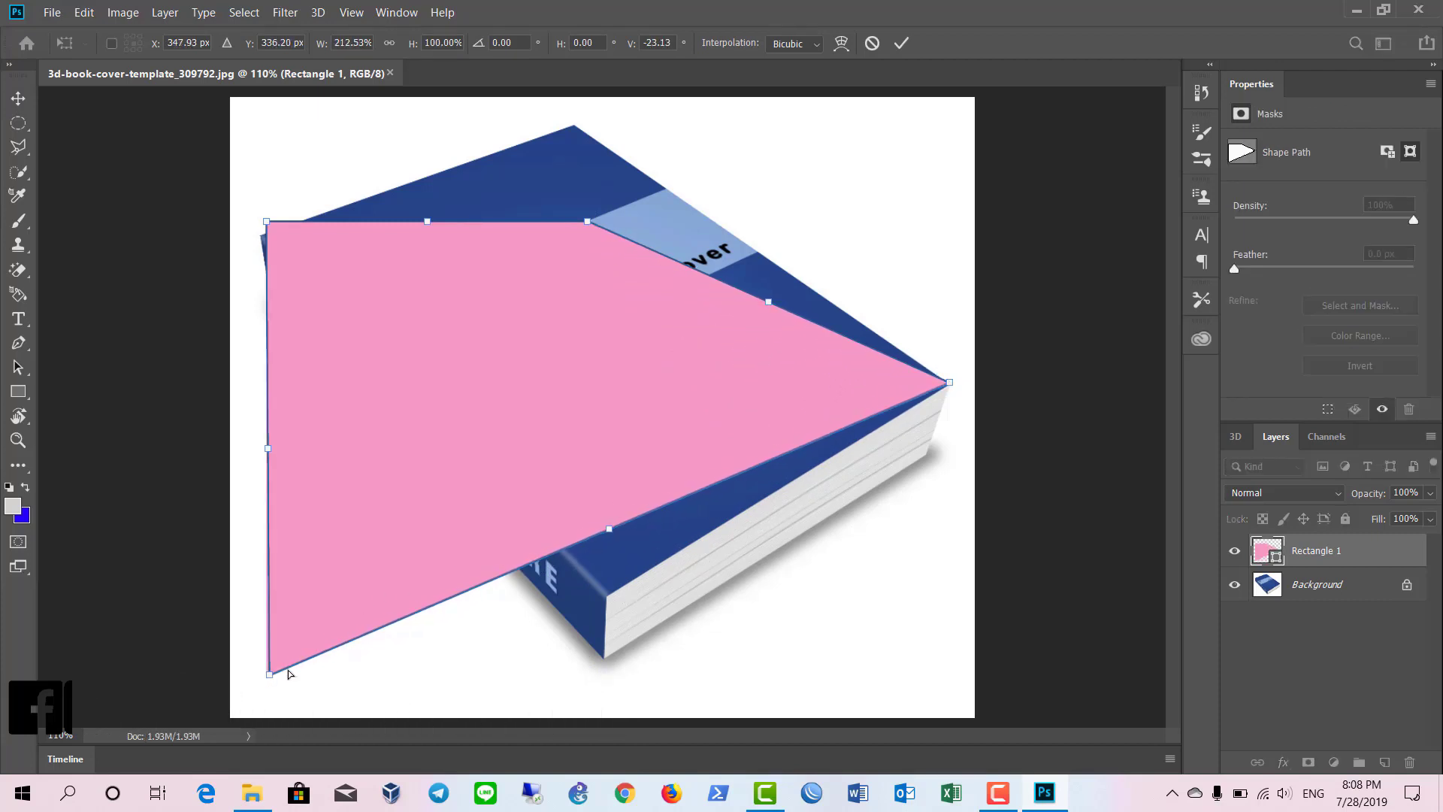
{"action": "mouse_move", "coordinate": [266, 673]}
{"action": "left_mouse_down"}
{"action": "mouse_move", "coordinate": [485, 637]}
{"action": "mouse_move", "coordinate": [608, 594]}
{"action": "left_mouse_up"}
{"action": "left_click_drag", "start_coordinate": [591, 224], "coordinate": [575, 127]}
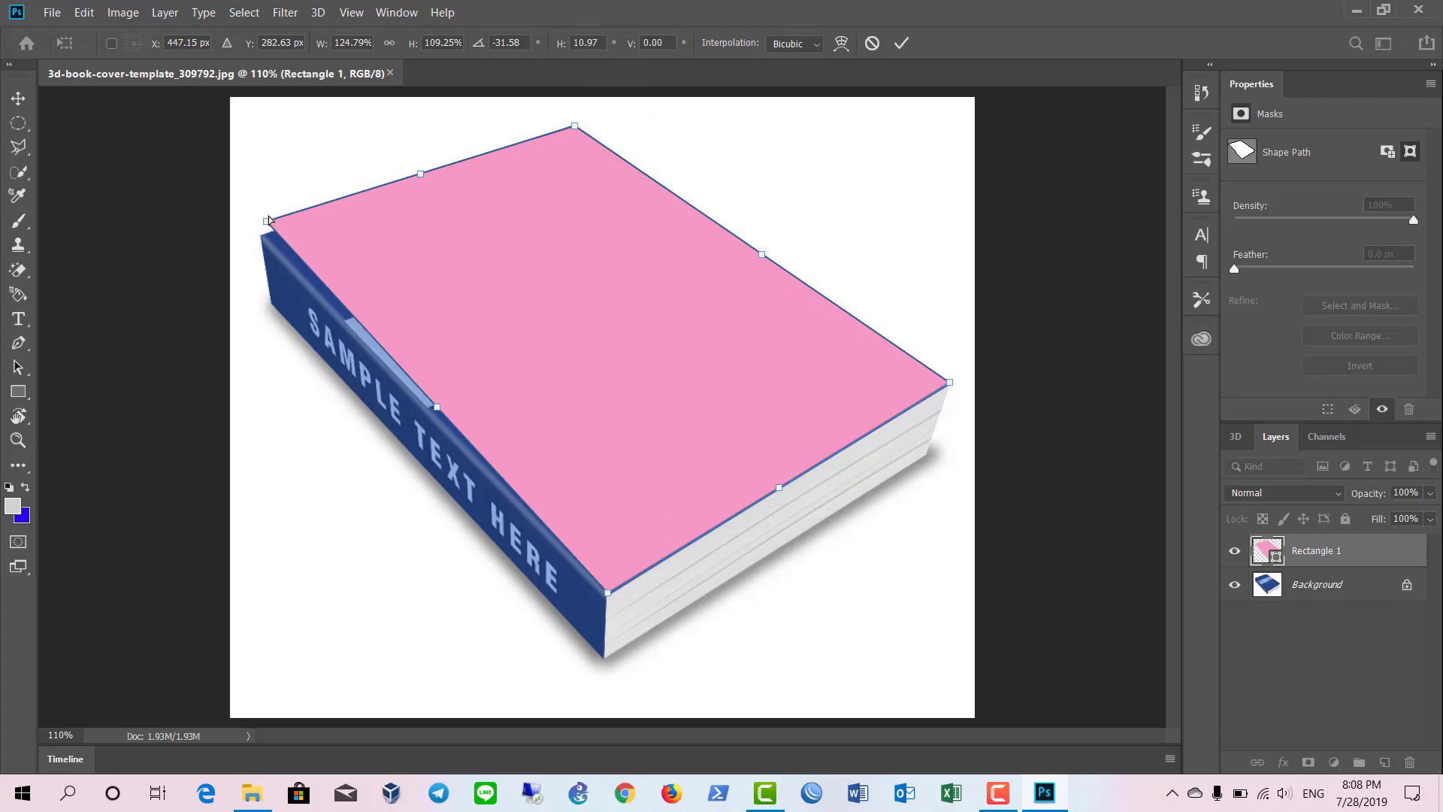
{"action": "left_click_drag", "start_coordinate": [269, 220], "coordinate": [262, 234]}
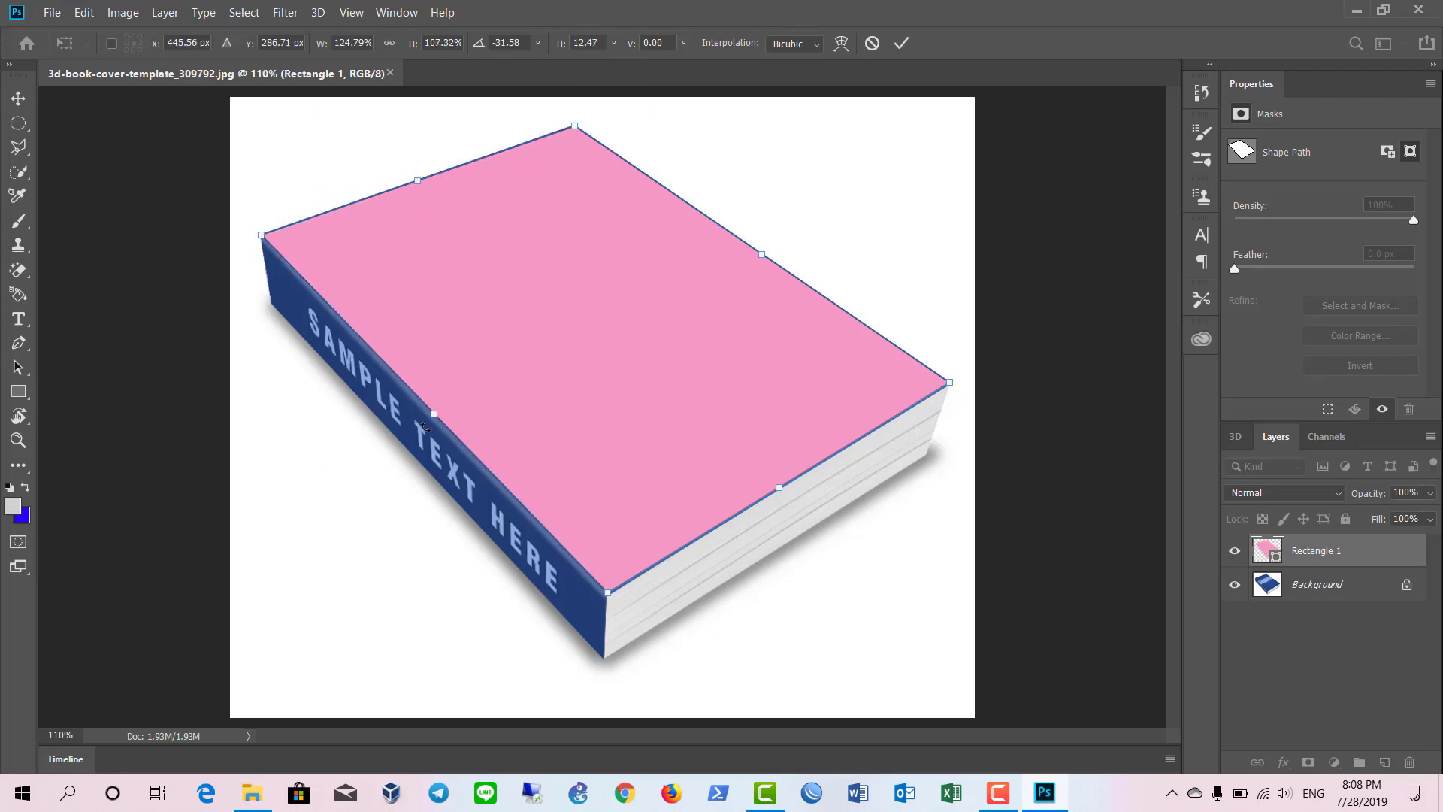
{"action": "left_click_drag", "start_coordinate": [434, 415], "coordinate": [433, 416]}
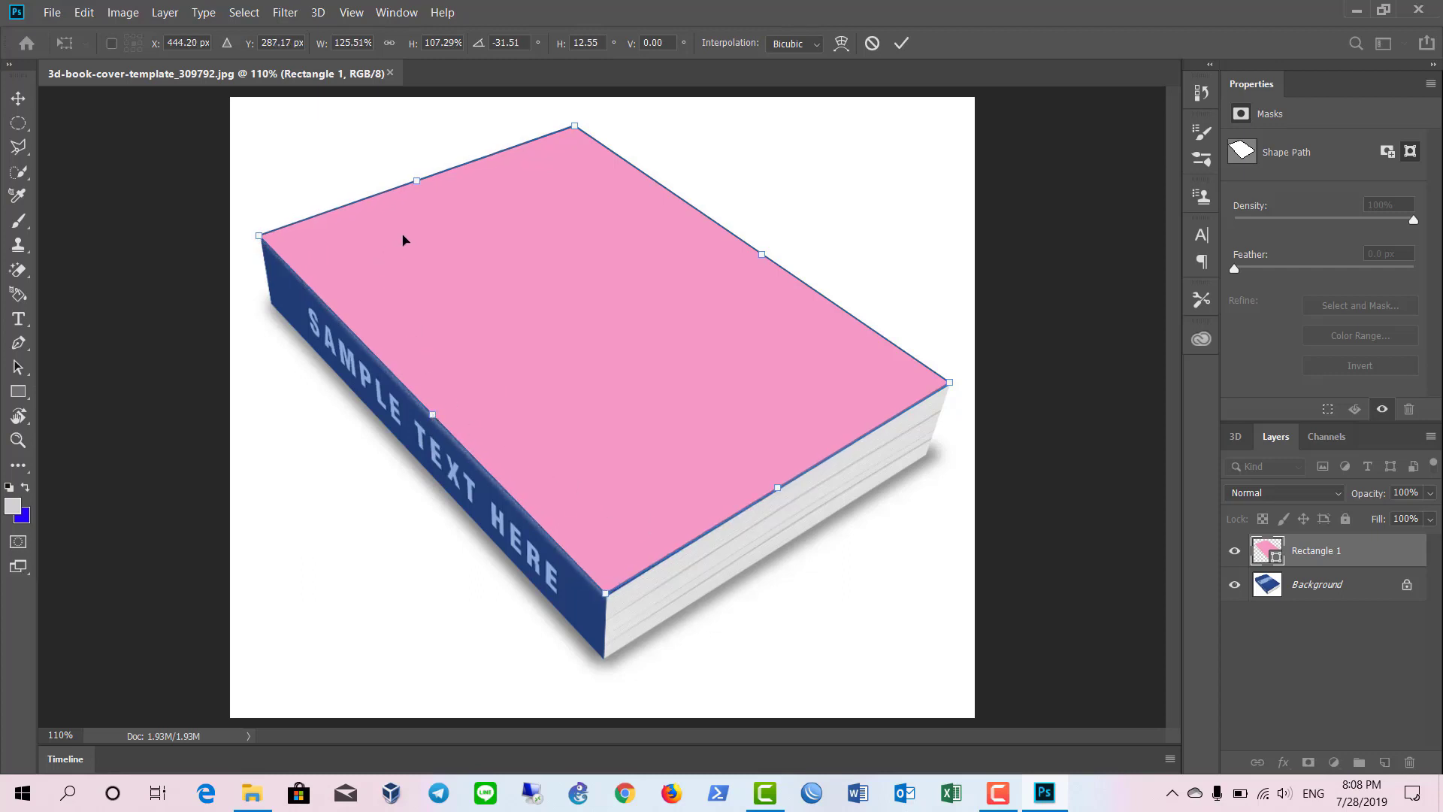
{"action": "scroll", "coordinate": [482, 315], "scroll_direction": "up", "scroll_amount": 1}
{"action": "scroll", "coordinate": [481, 322], "scroll_direction": "up", "scroll_amount": 1}
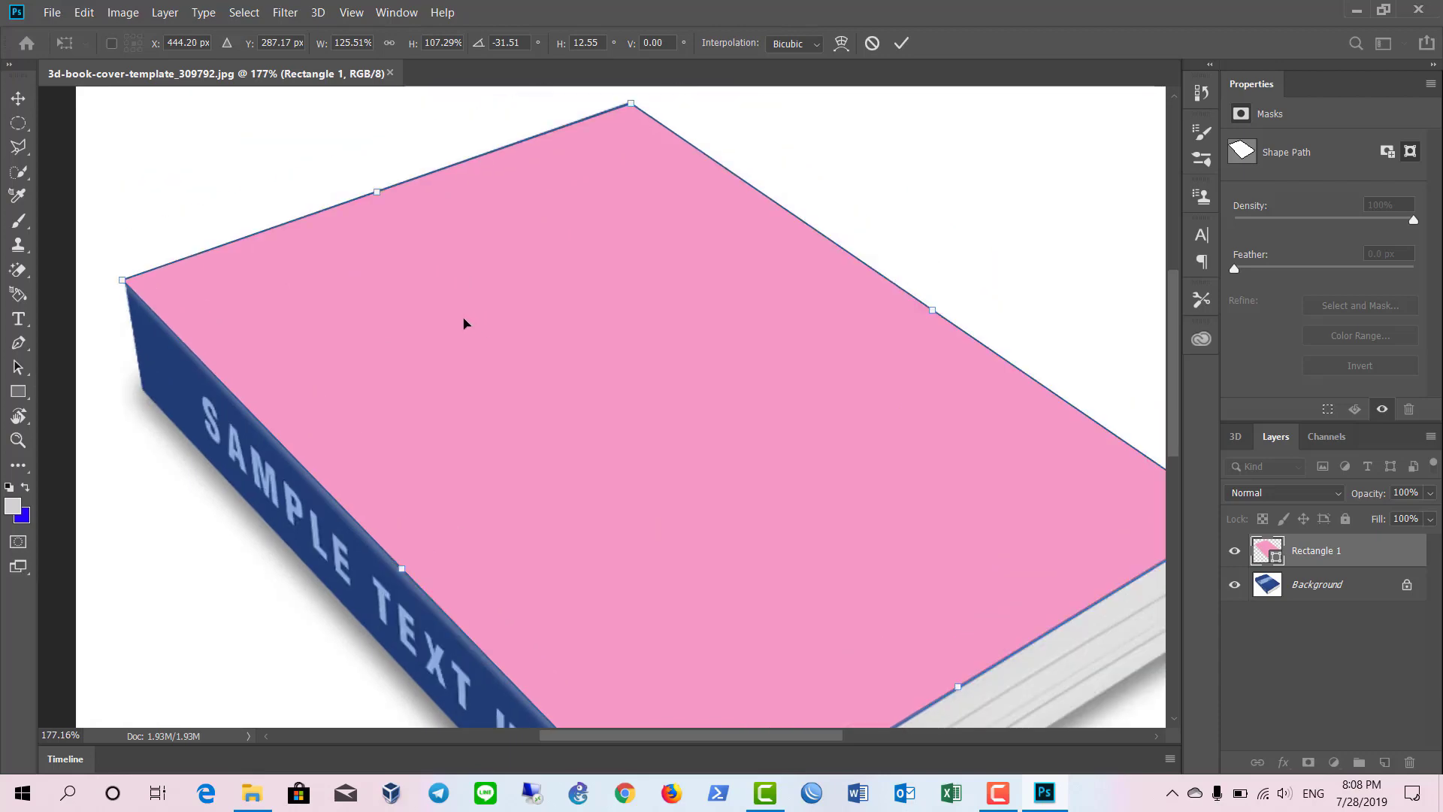
{"action": "scroll", "coordinate": [464, 320], "scroll_direction": "up", "scroll_amount": 1}
{"action": "scroll", "coordinate": [466, 321], "scroll_direction": "down", "scroll_amount": 1}
{"action": "scroll", "coordinate": [480, 293], "scroll_direction": "down", "scroll_amount": 1}
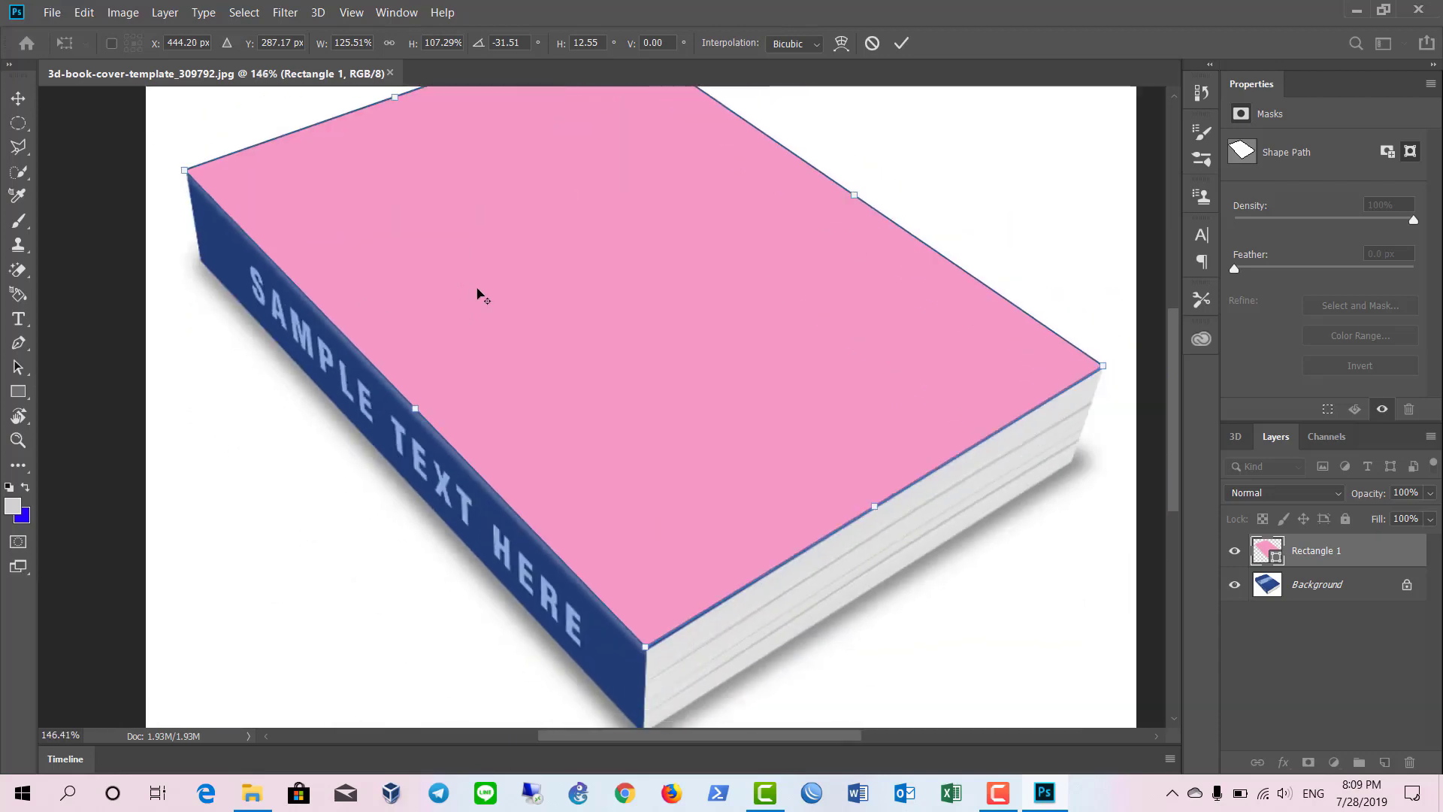
{"action": "key", "text": "Return"}
{"action": "scroll", "coordinate": [338, 592], "scroll_direction": "down", "scroll_amount": 1}
Refine the pink cover's top edge, top-left and bottom corners to the book, then commit
{"action": "left_click", "coordinate": [556, 298], "text": "ctrl"}
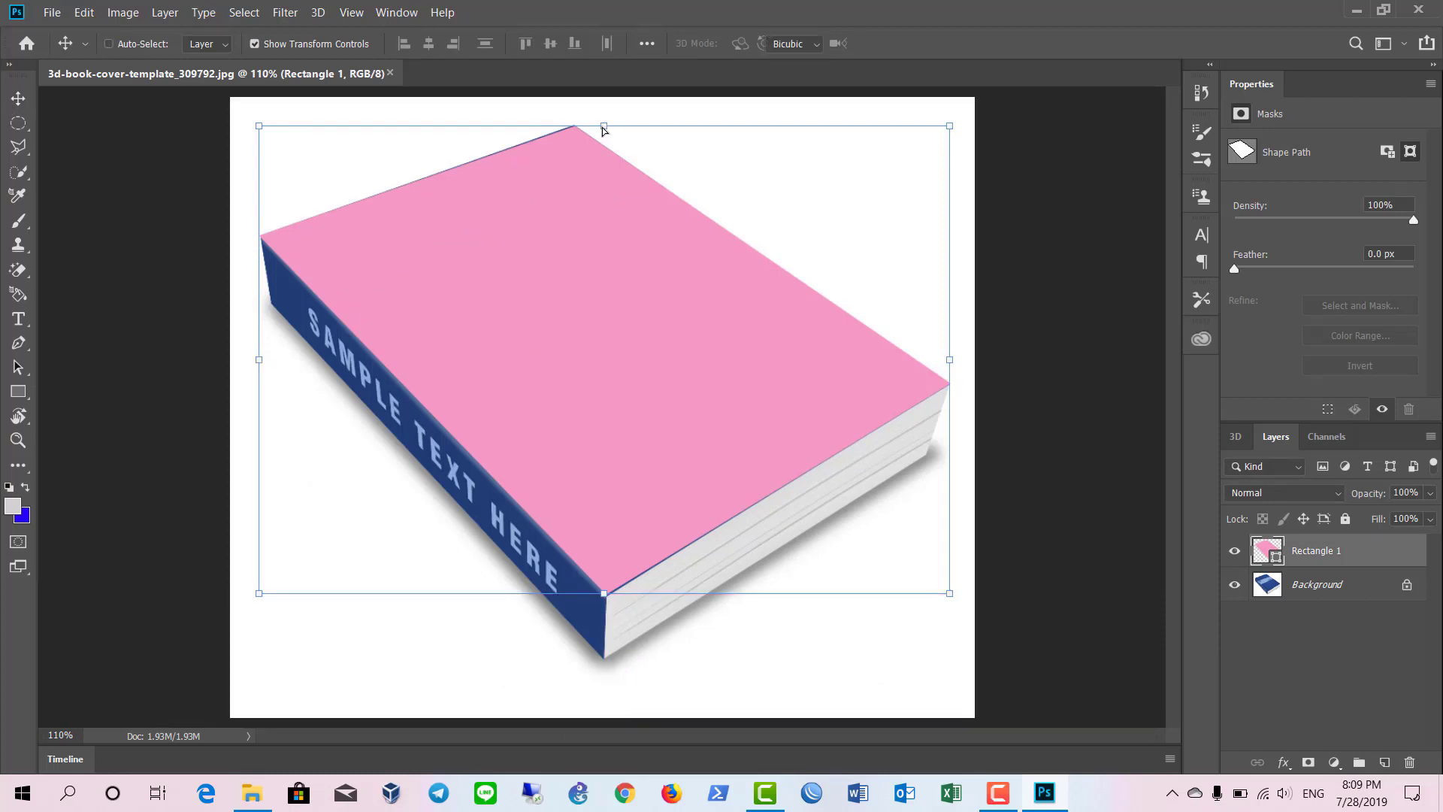
{"action": "left_click_drag", "start_coordinate": [607, 128], "coordinate": [953, 121]}
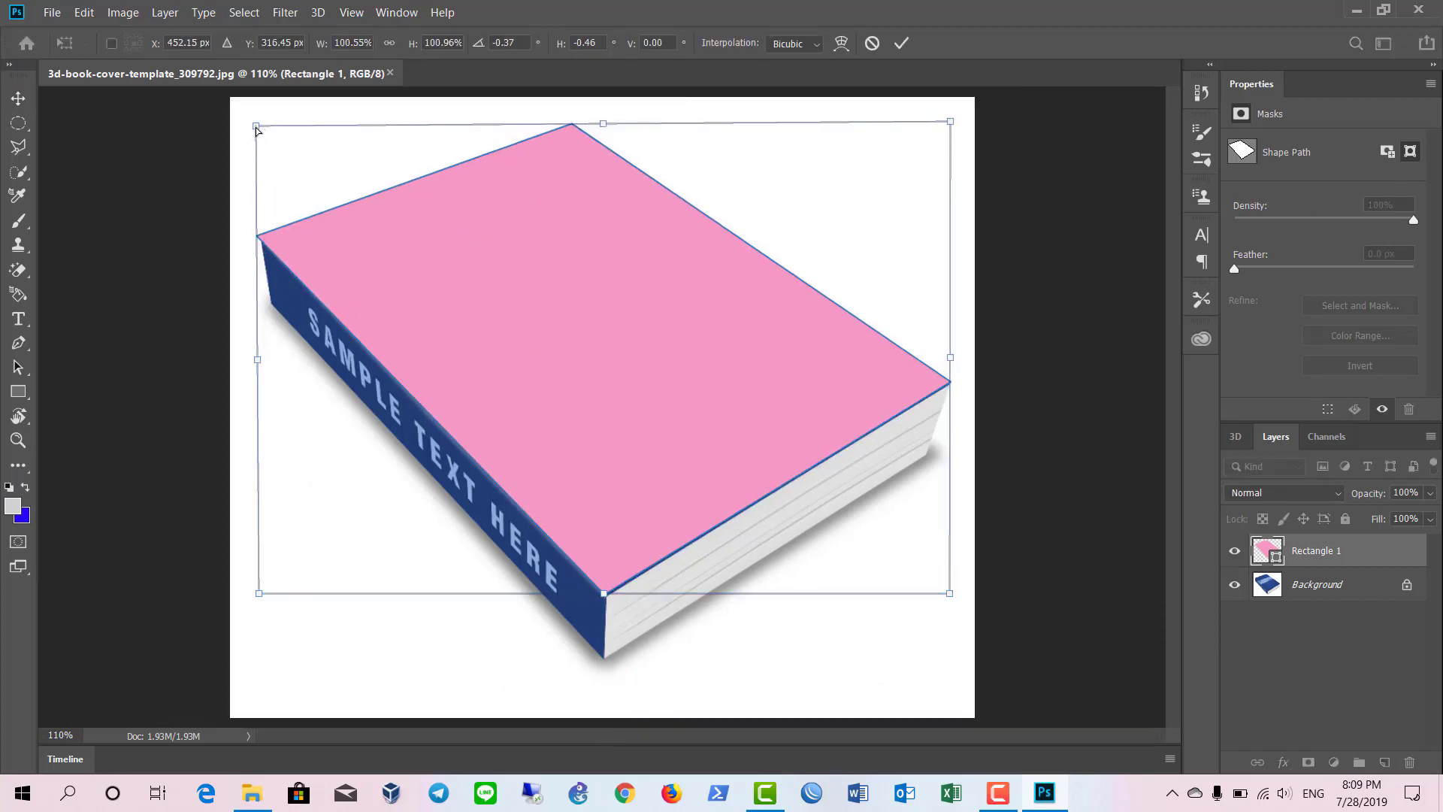
{"action": "left_click_drag", "start_coordinate": [256, 134], "coordinate": [261, 132]}
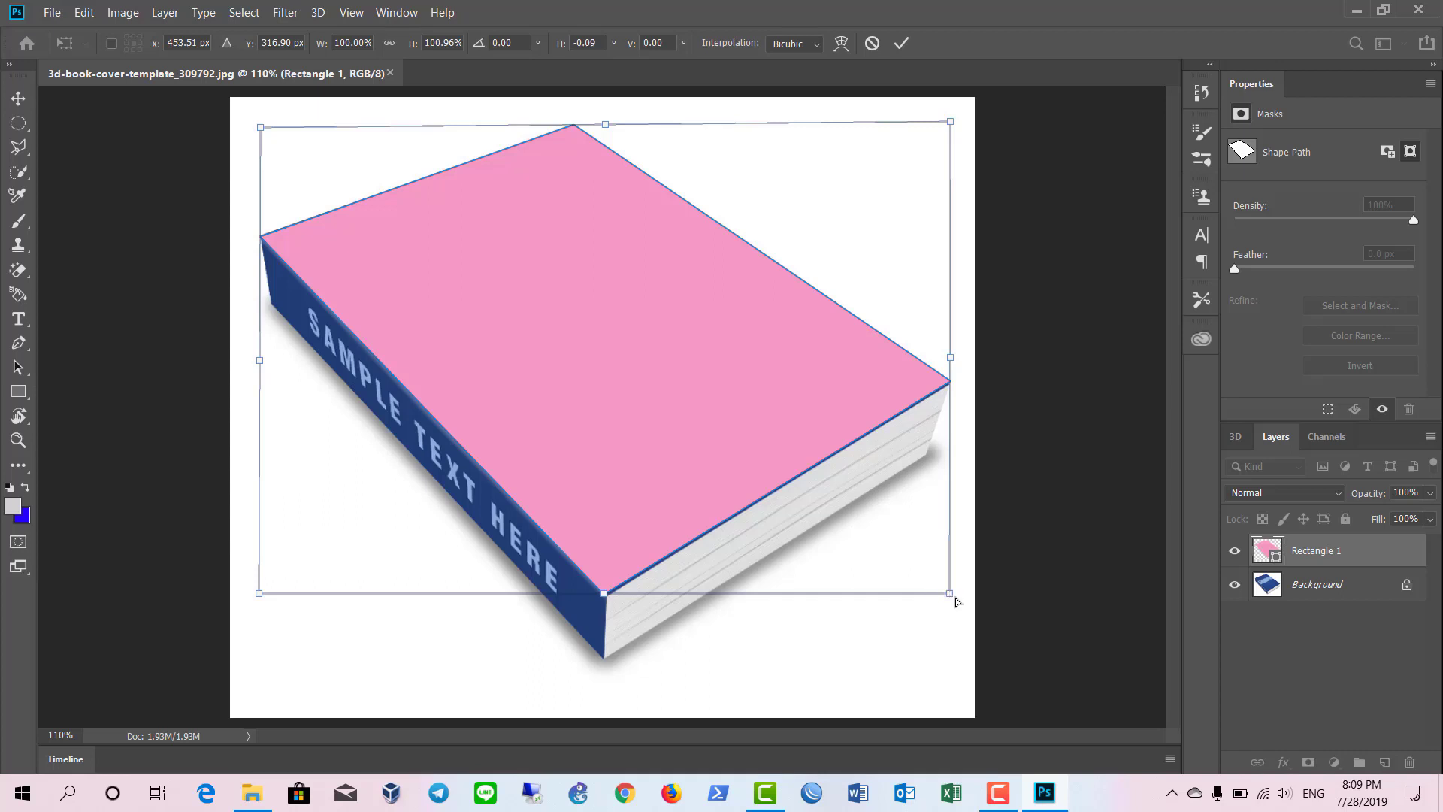
{"action": "left_click_drag", "start_coordinate": [949, 596], "coordinate": [946, 598]}
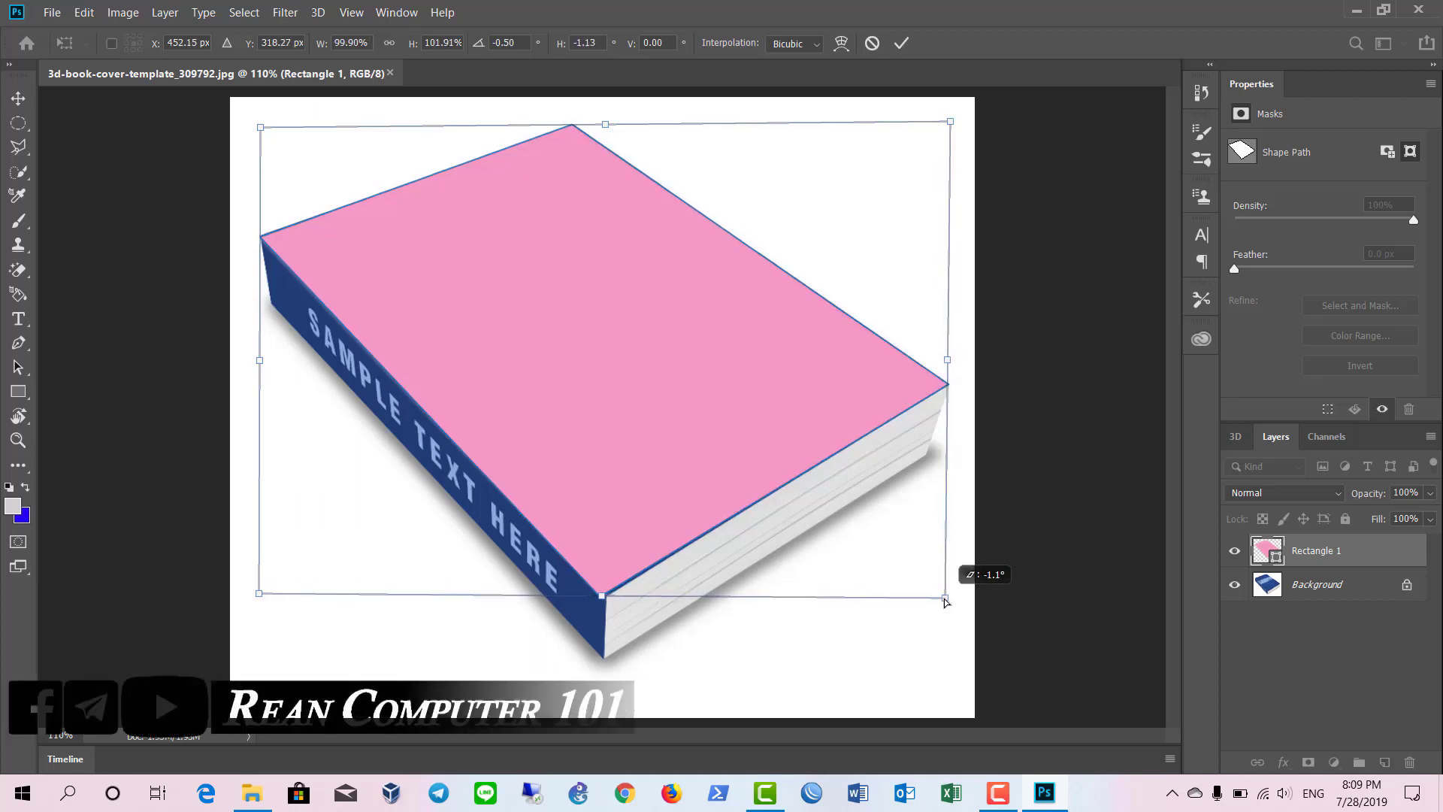
{"action": "key", "text": "Return"}
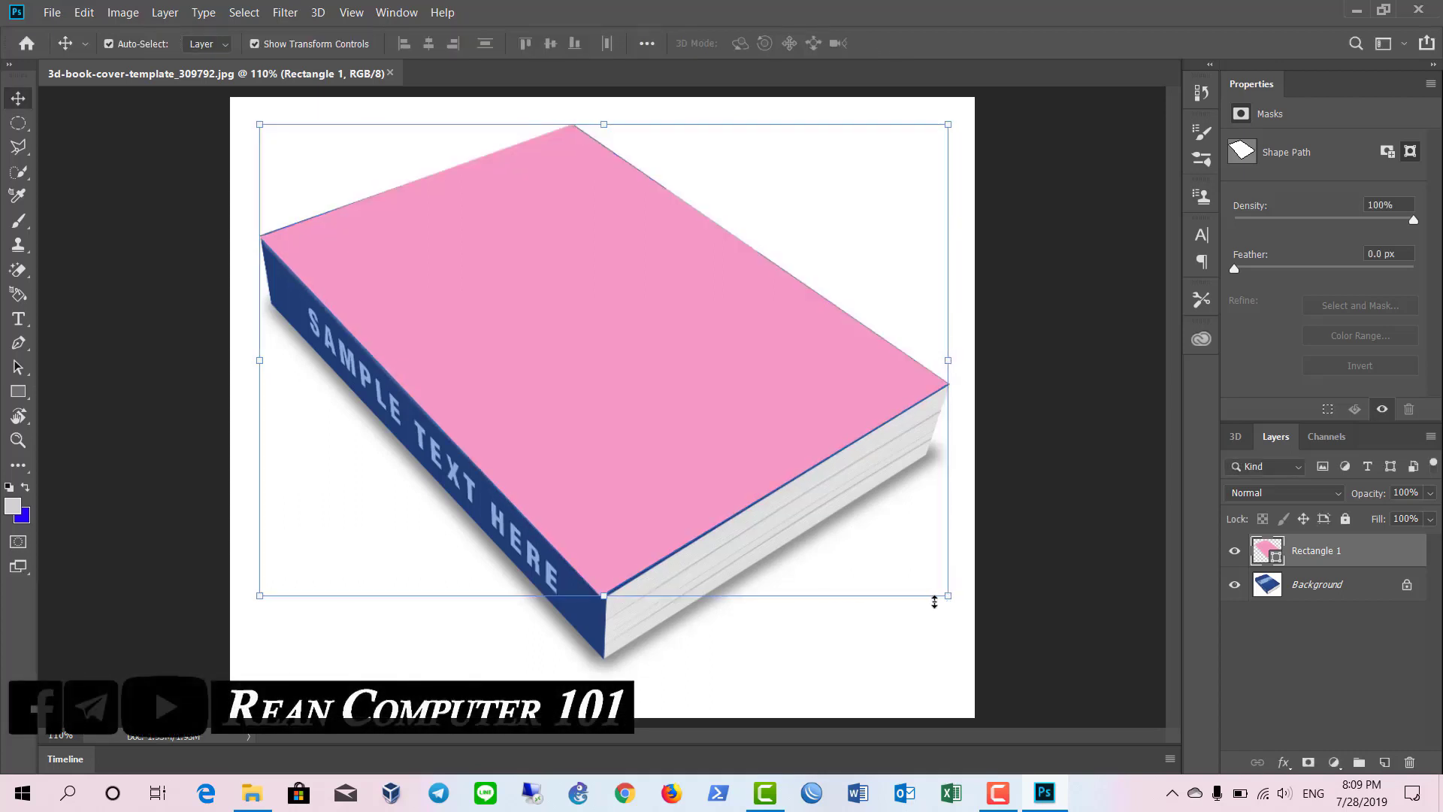
{"action": "left_click", "coordinate": [826, 646]}
Nudge the pink cover's bottom edge and top-left corner onto the book corners and commit
{"action": "left_click", "coordinate": [730, 494]}
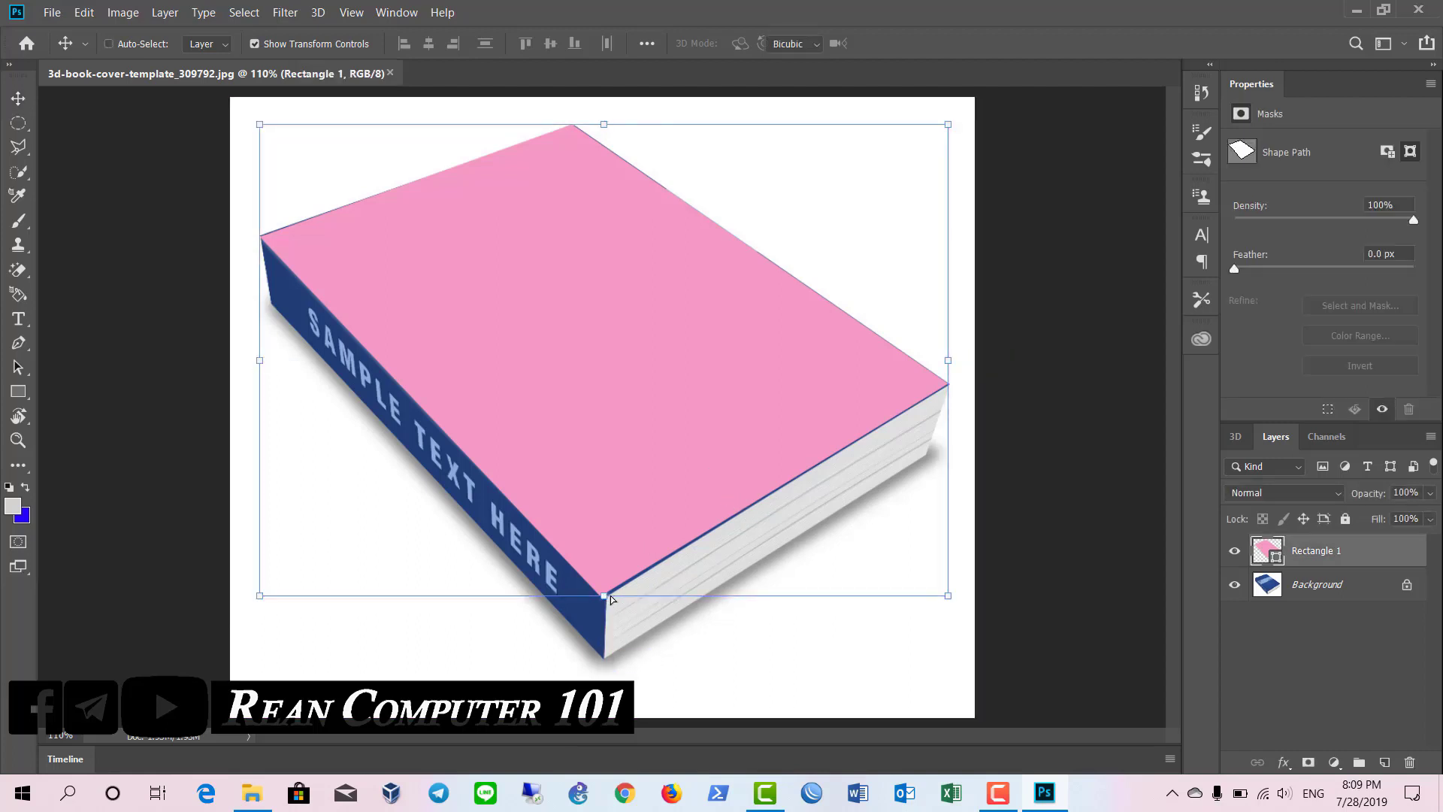
{"action": "left_click_drag", "start_coordinate": [605, 598], "coordinate": [611, 601]}
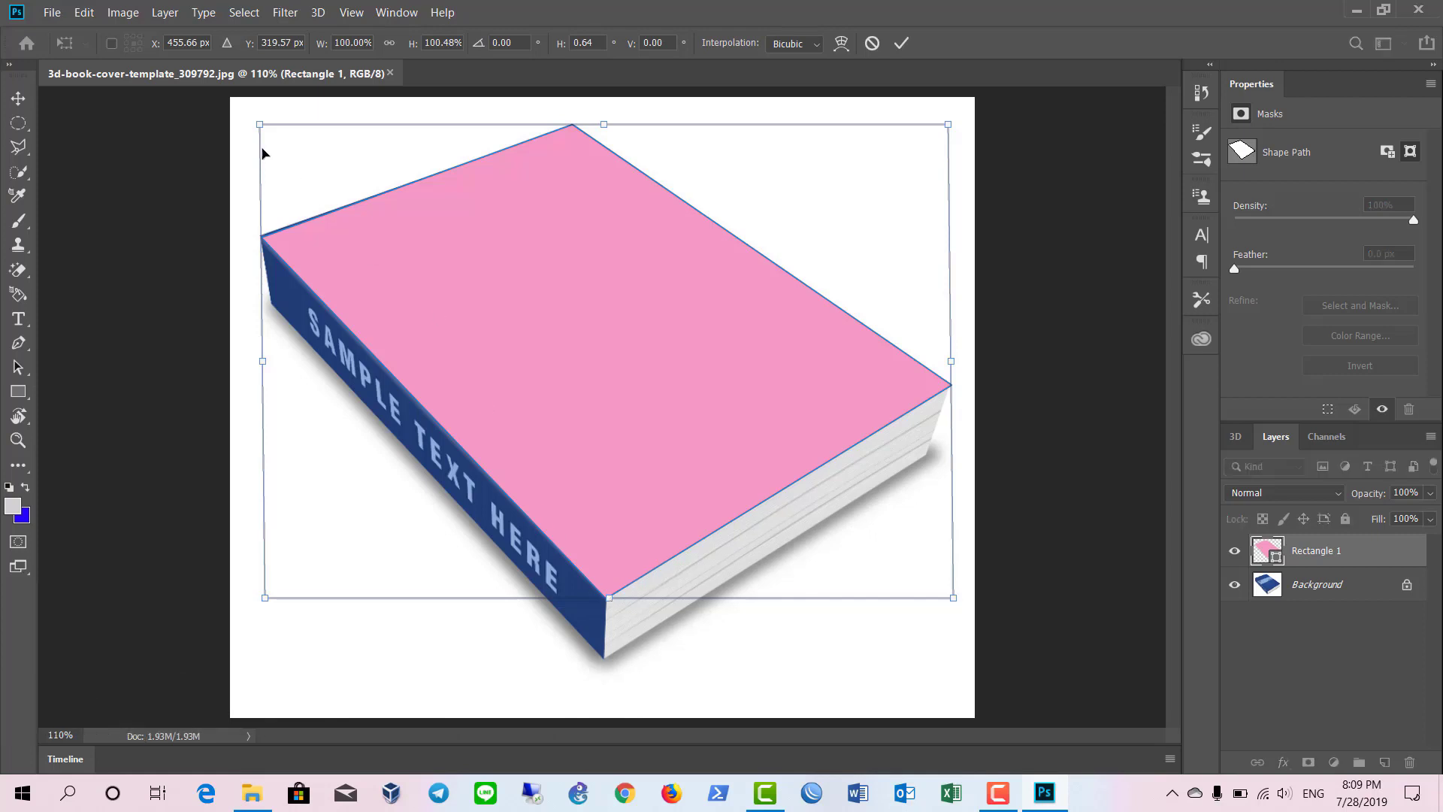
{"action": "left_click_drag", "start_coordinate": [260, 126], "coordinate": [260, 122]}
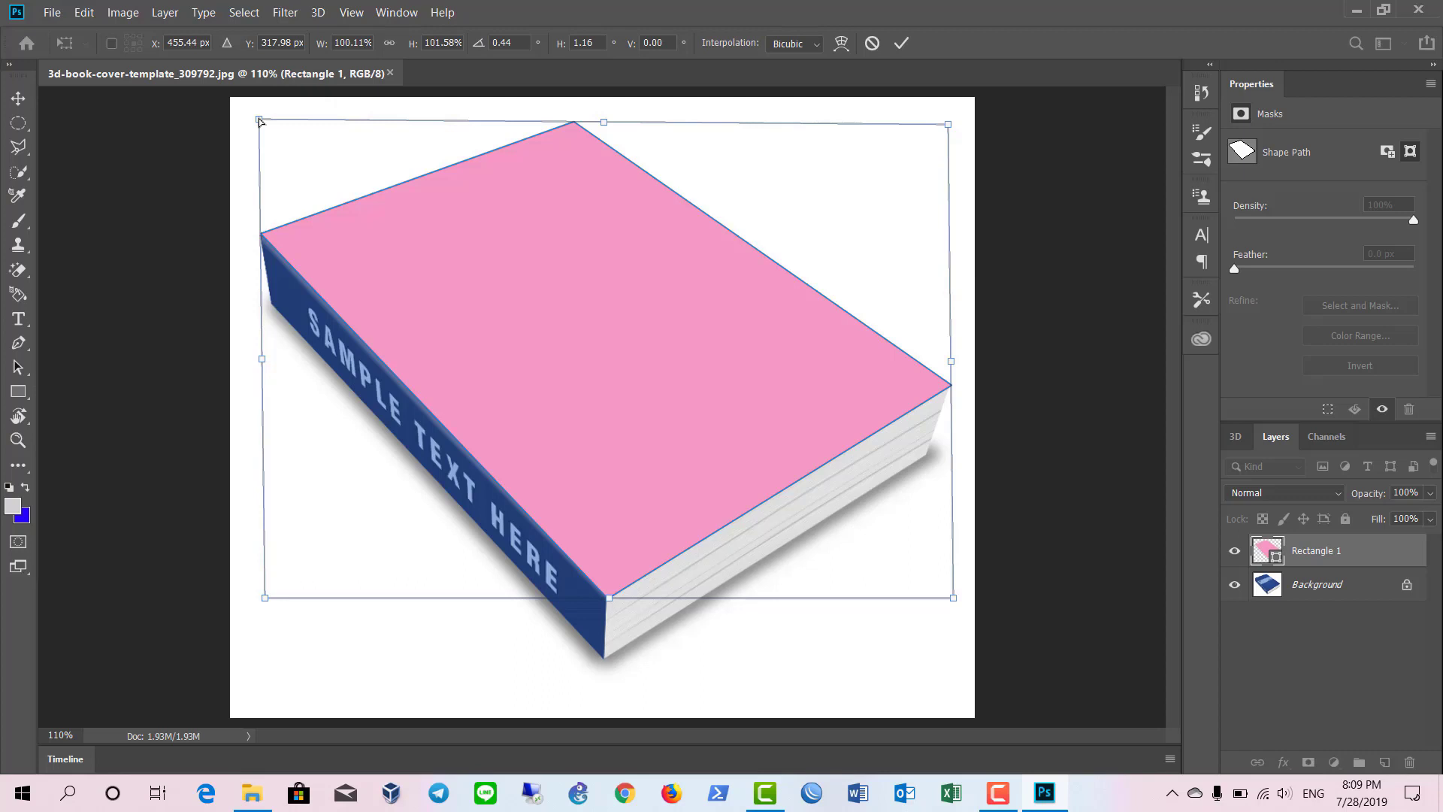
{"action": "key", "text": "Return"}
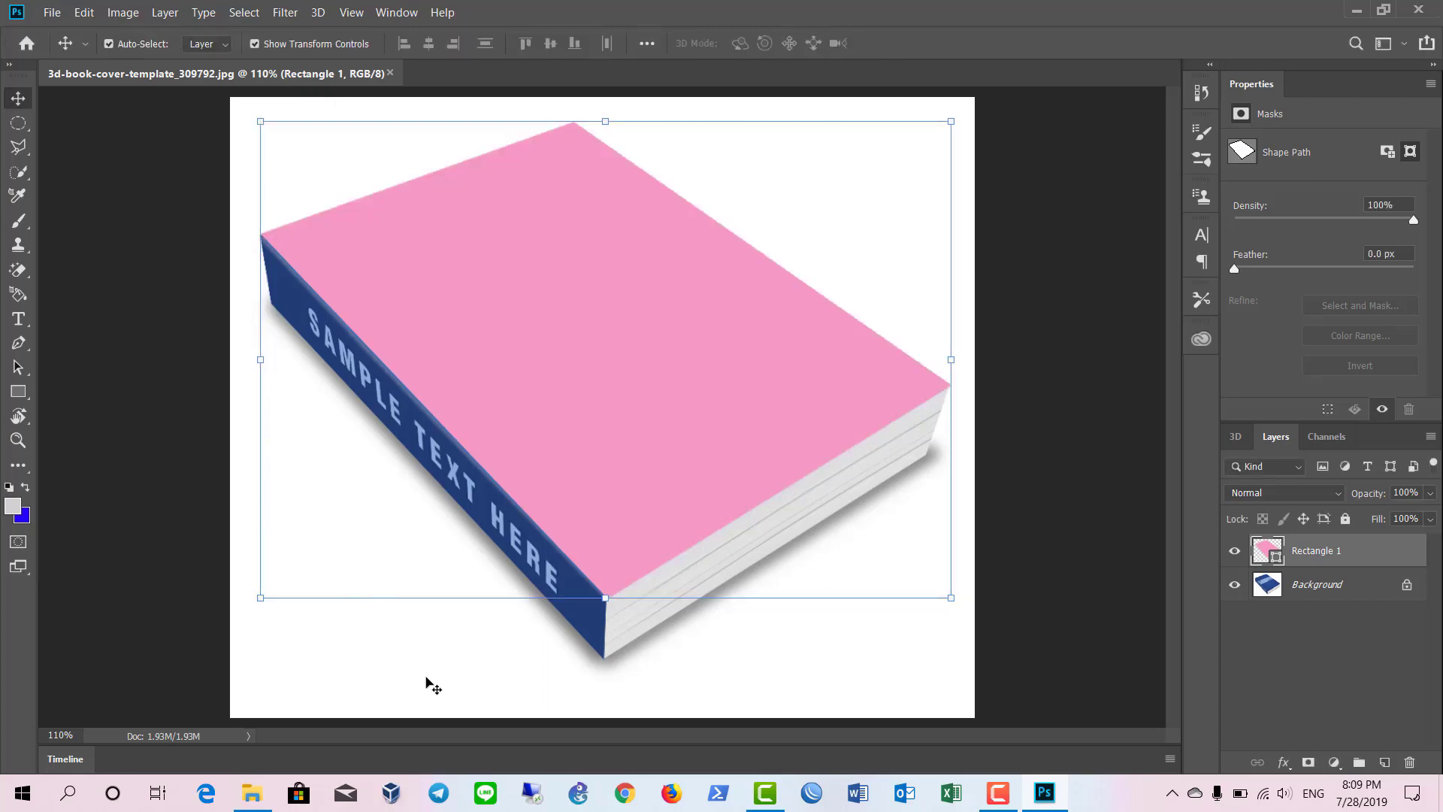
{"action": "left_click", "coordinate": [428, 679]}
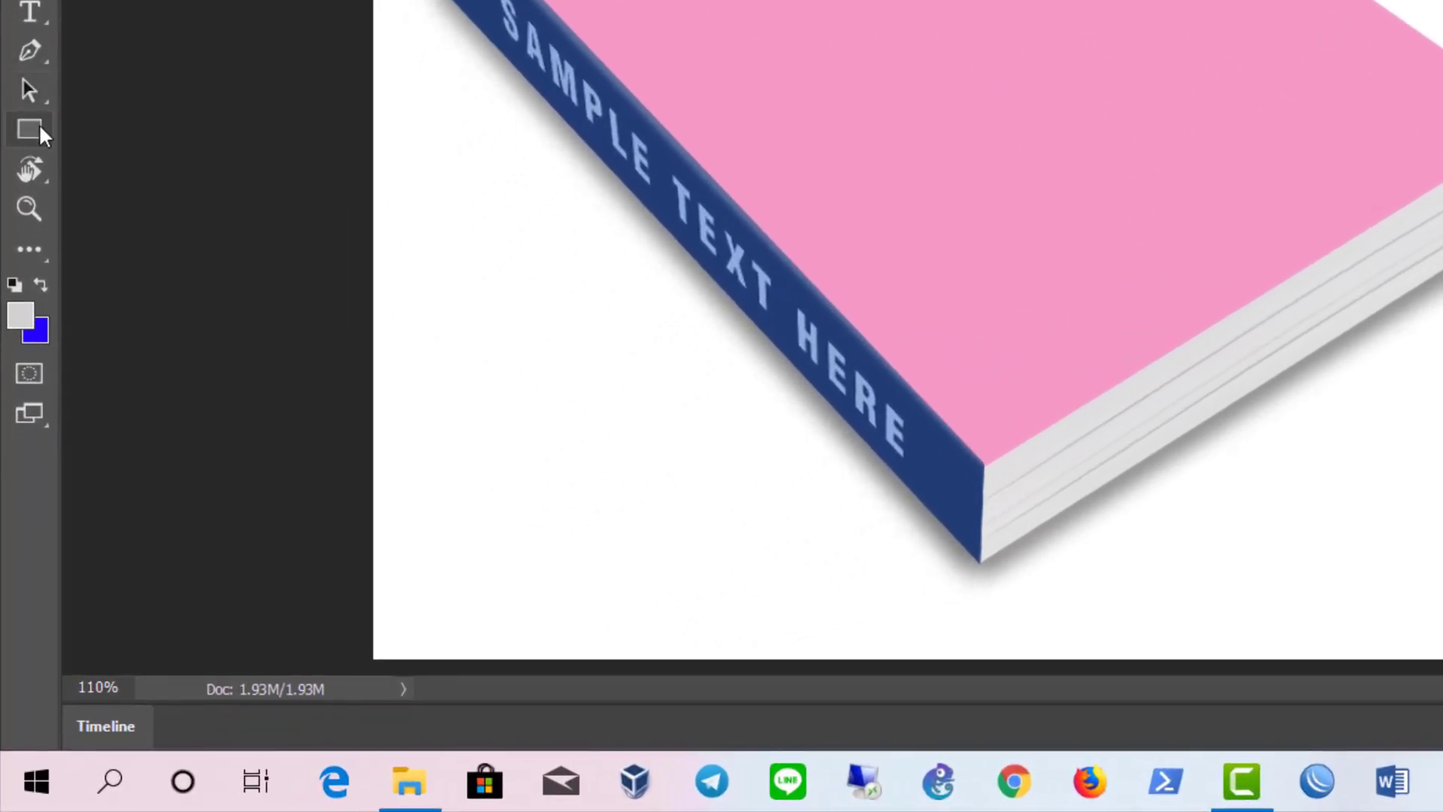
Draw a tall rectangle over the book's spine and fill it red
{"action": "left_click", "coordinate": [40, 129]}
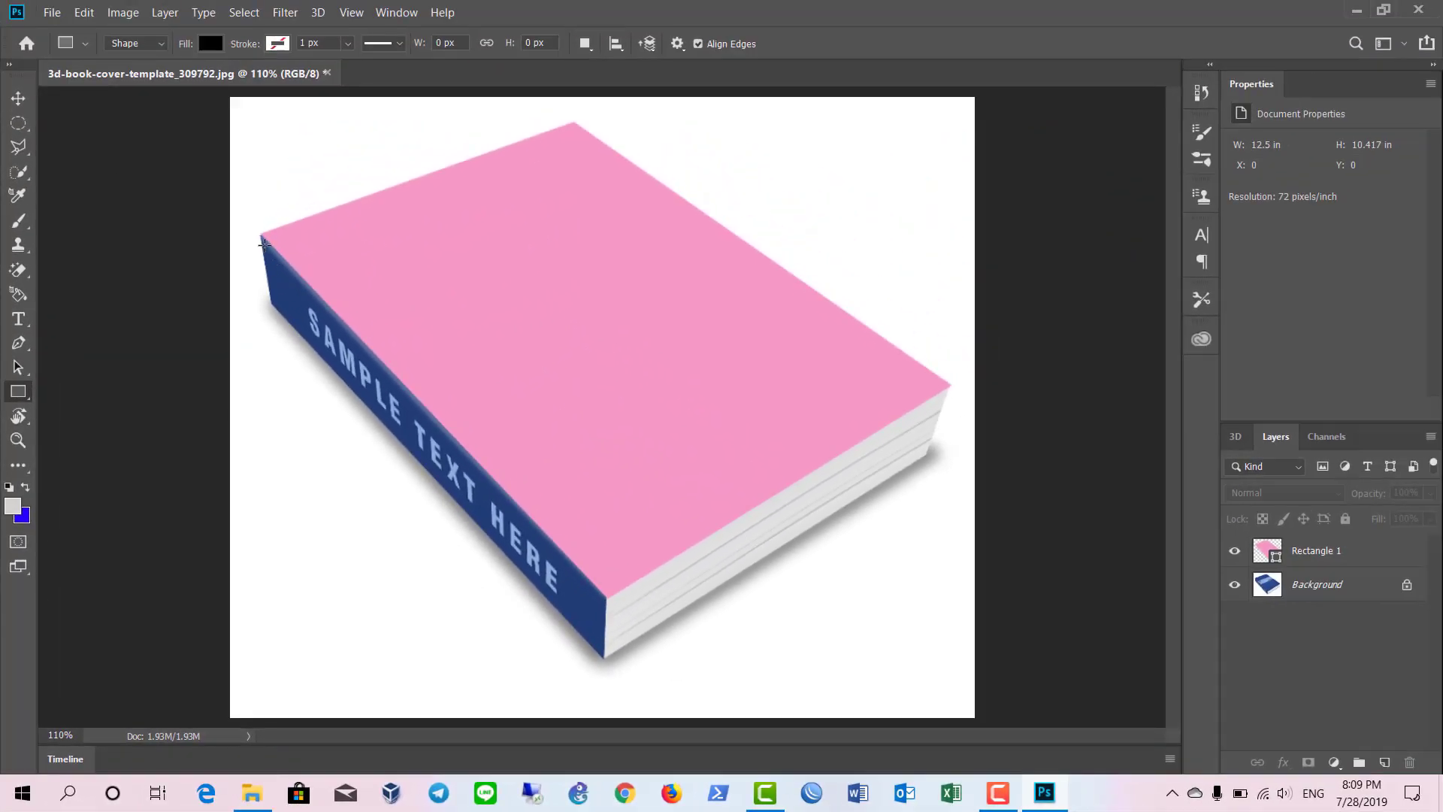
{"action": "left_click_drag", "start_coordinate": [264, 243], "coordinate": [331, 586]}
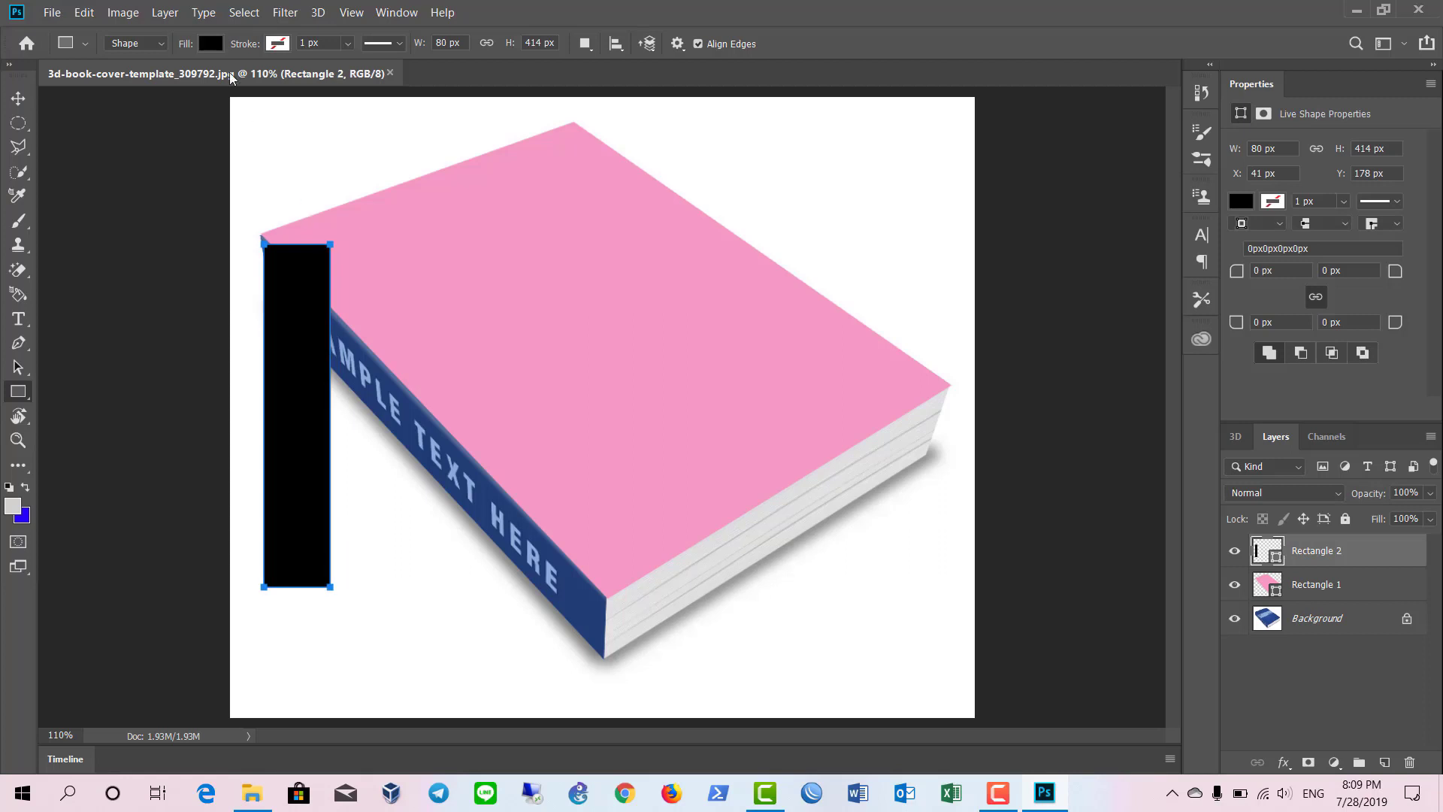
{"action": "left_click", "coordinate": [209, 43]}
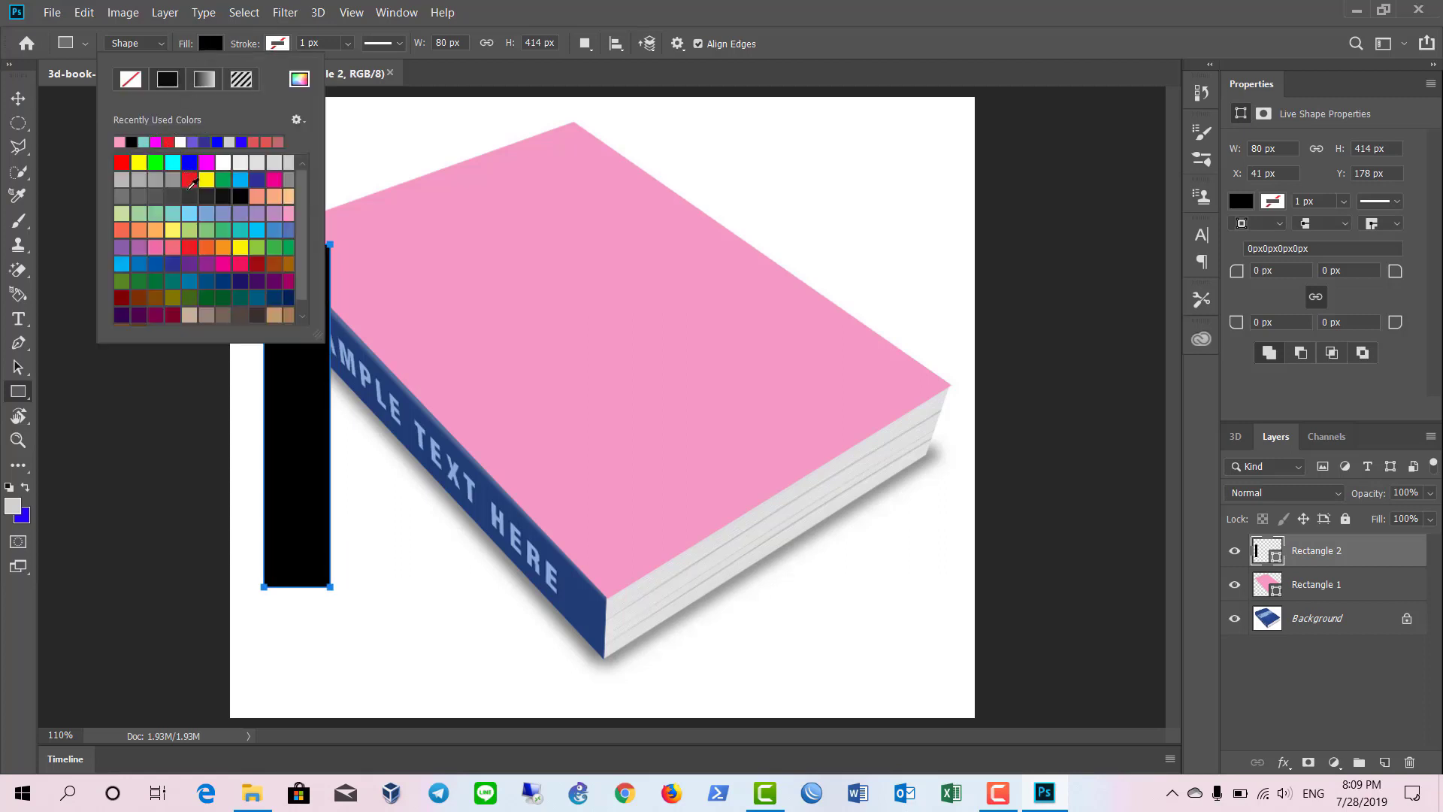
{"action": "left_click", "coordinate": [191, 183]}
{"action": "key", "text": "v"}
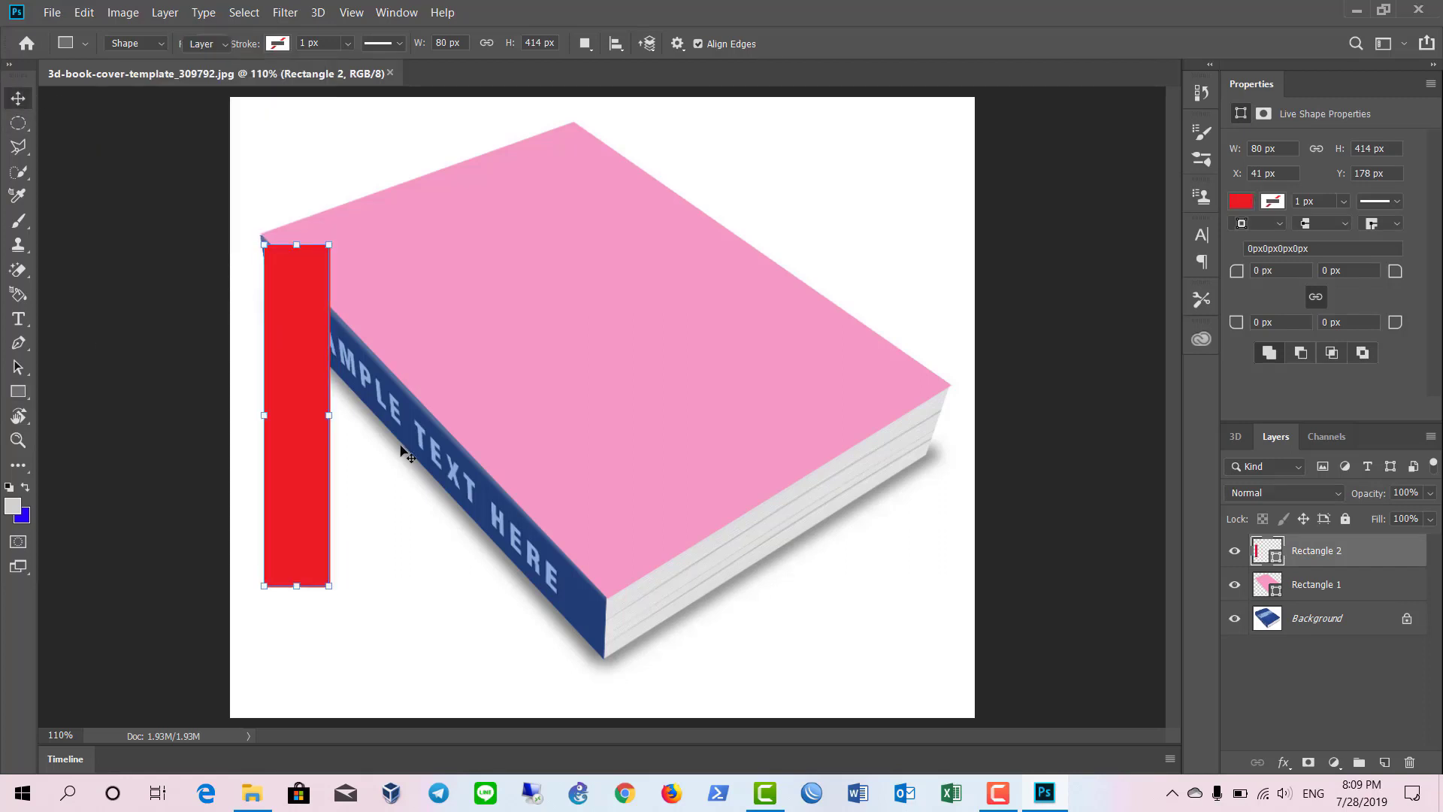
{"action": "key", "text": "ctrl"}
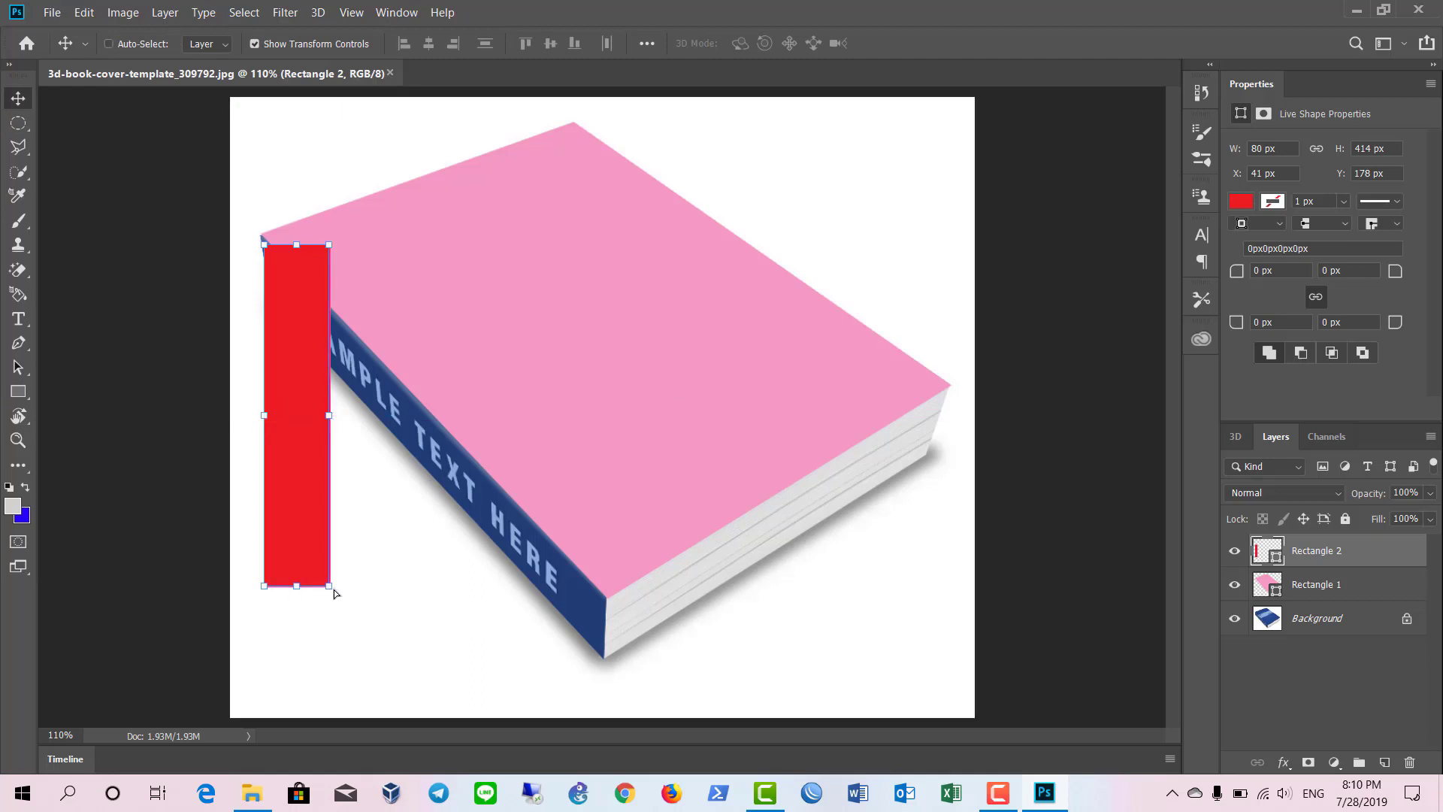
Free-transform the red rectangle's corners onto the spine's slanted face, hiding the blue spine
{"action": "key", "text": "ctrl+t"}
{"action": "left_click_drag", "start_coordinate": [331, 587], "coordinate": [549, 606]}
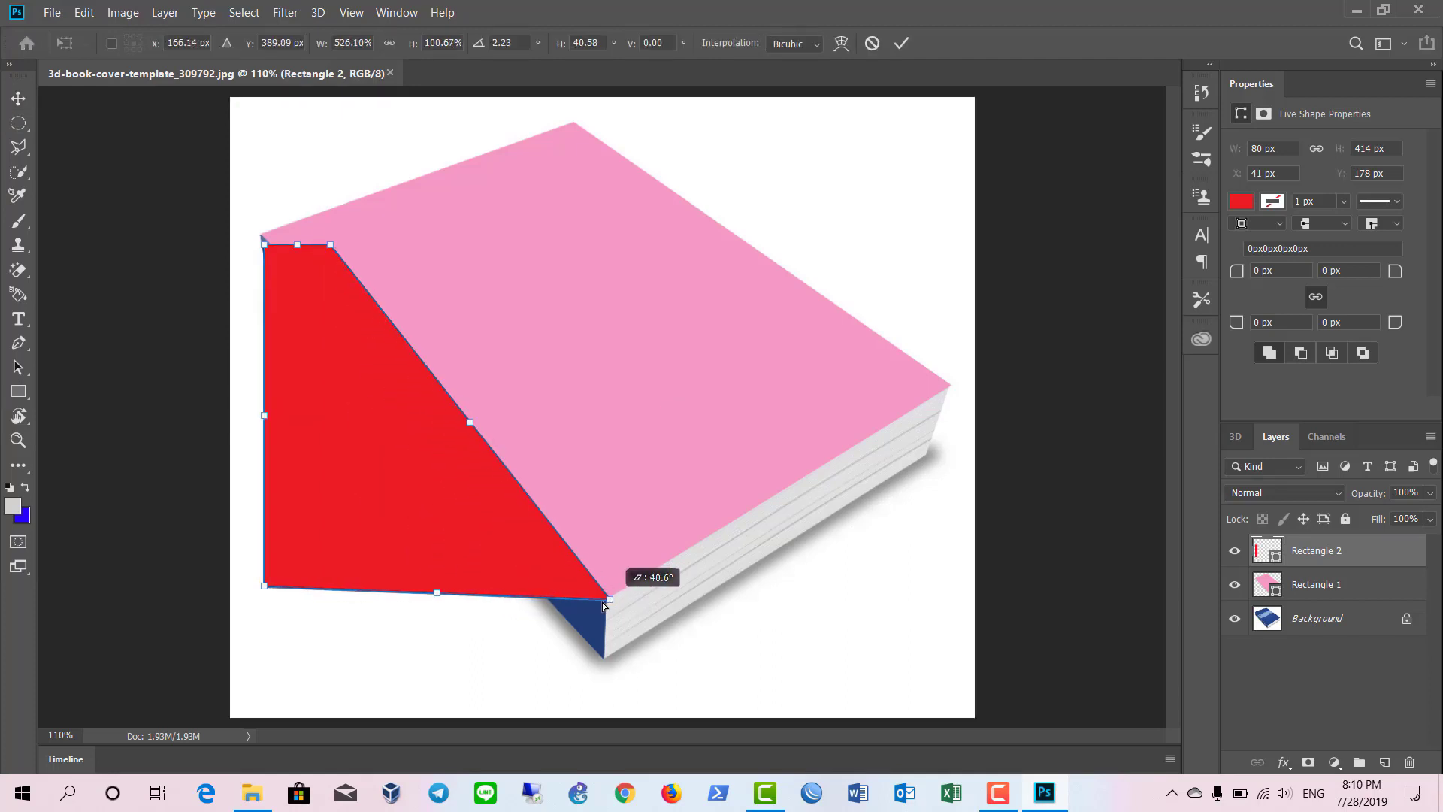
{"action": "left_click_drag", "start_coordinate": [608, 604], "coordinate": [605, 601]}
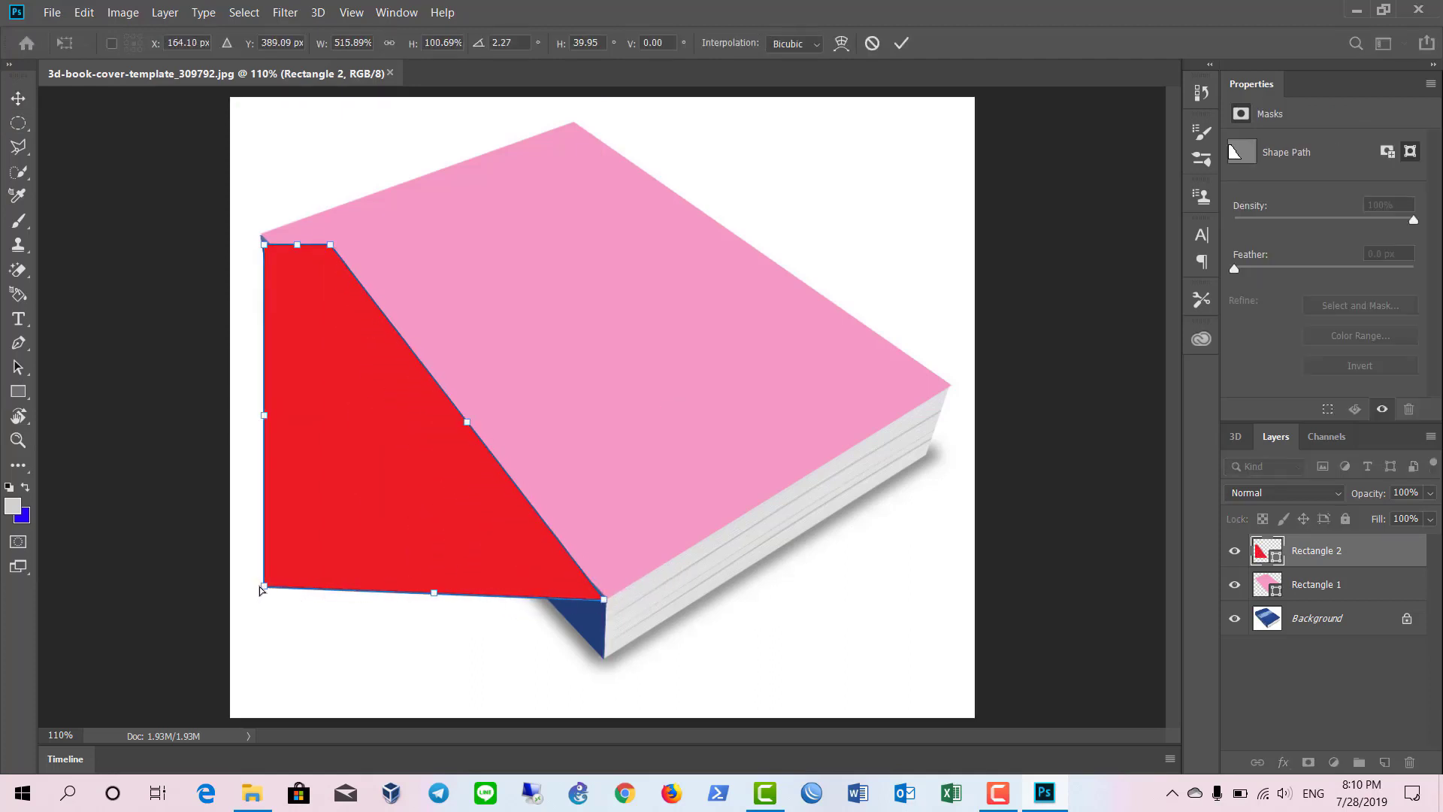
{"action": "mouse_move", "coordinate": [261, 590]}
{"action": "left_mouse_down"}
{"action": "mouse_move", "coordinate": [591, 643]}
{"action": "mouse_move", "coordinate": [603, 661]}
{"action": "left_mouse_up"}
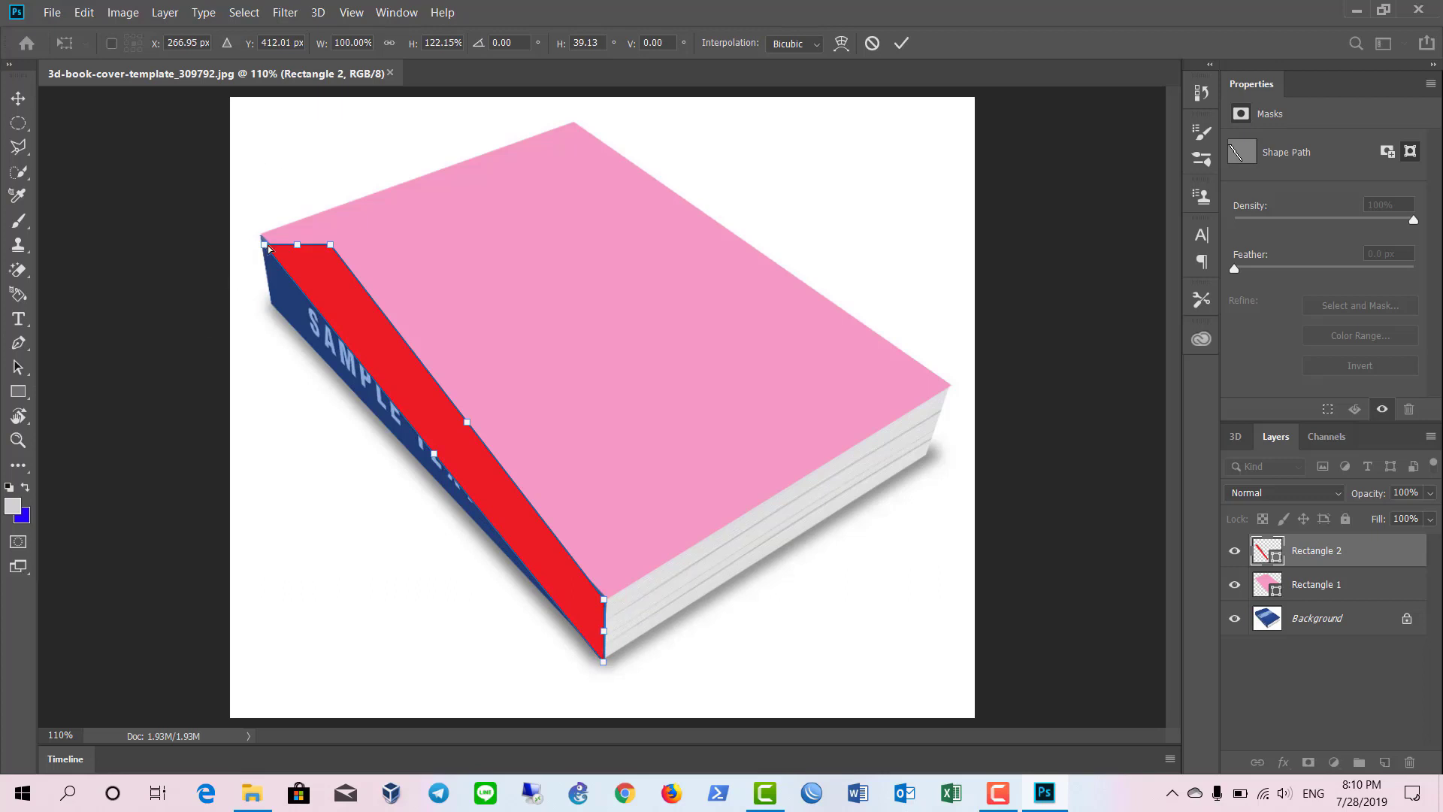
{"action": "left_click_drag", "start_coordinate": [263, 248], "coordinate": [277, 306]}
{"action": "left_click_drag", "start_coordinate": [335, 250], "coordinate": [261, 238]}
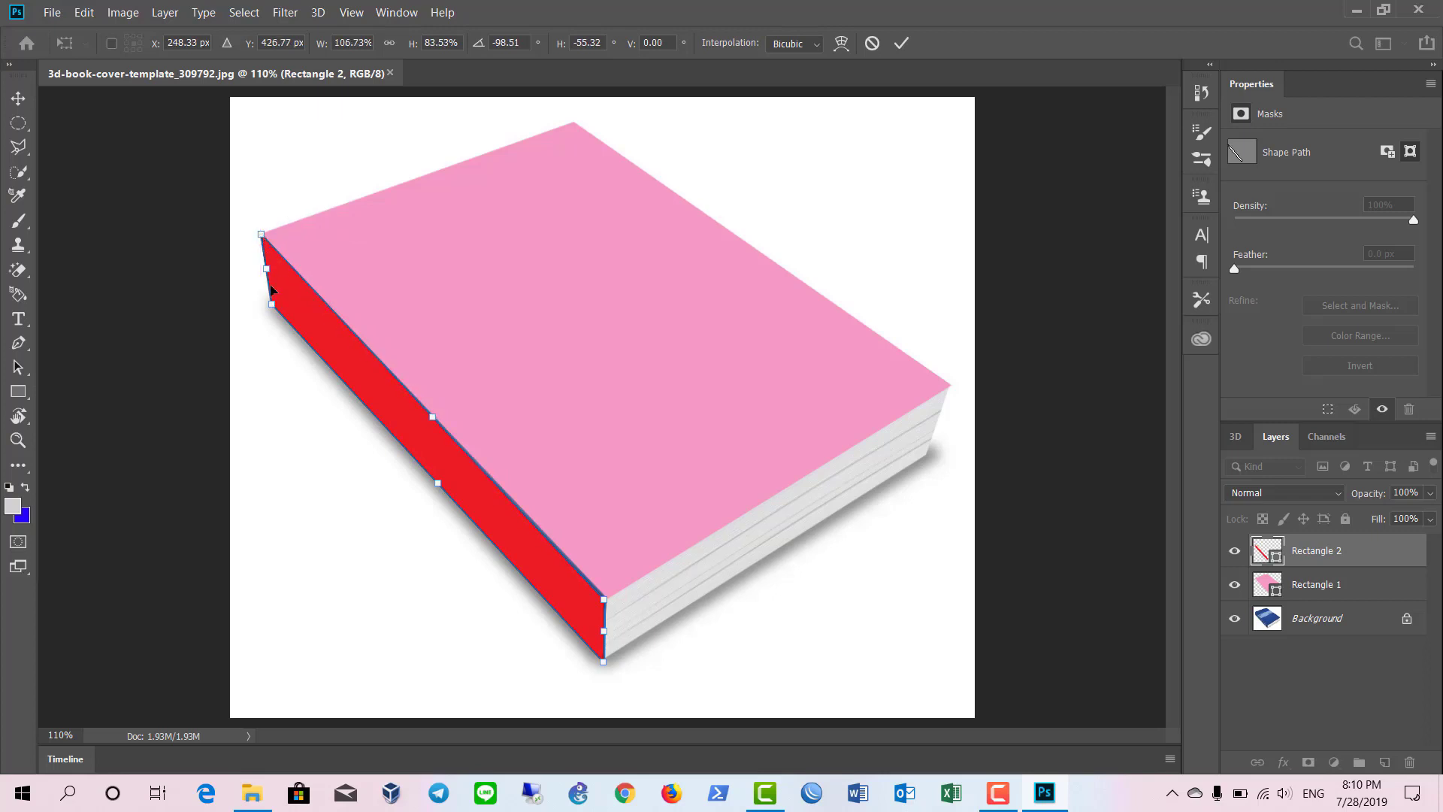
Commit the red spine reshape, zoom in on its top corner, and dismiss the no-layer error
{"action": "key", "text": "Return"}
{"action": "scroll", "coordinate": [499, 419], "scroll_direction": "up", "scroll_amount": 3}
{"action": "scroll", "coordinate": [444, 429], "scroll_direction": "left", "scroll_amount": 3}
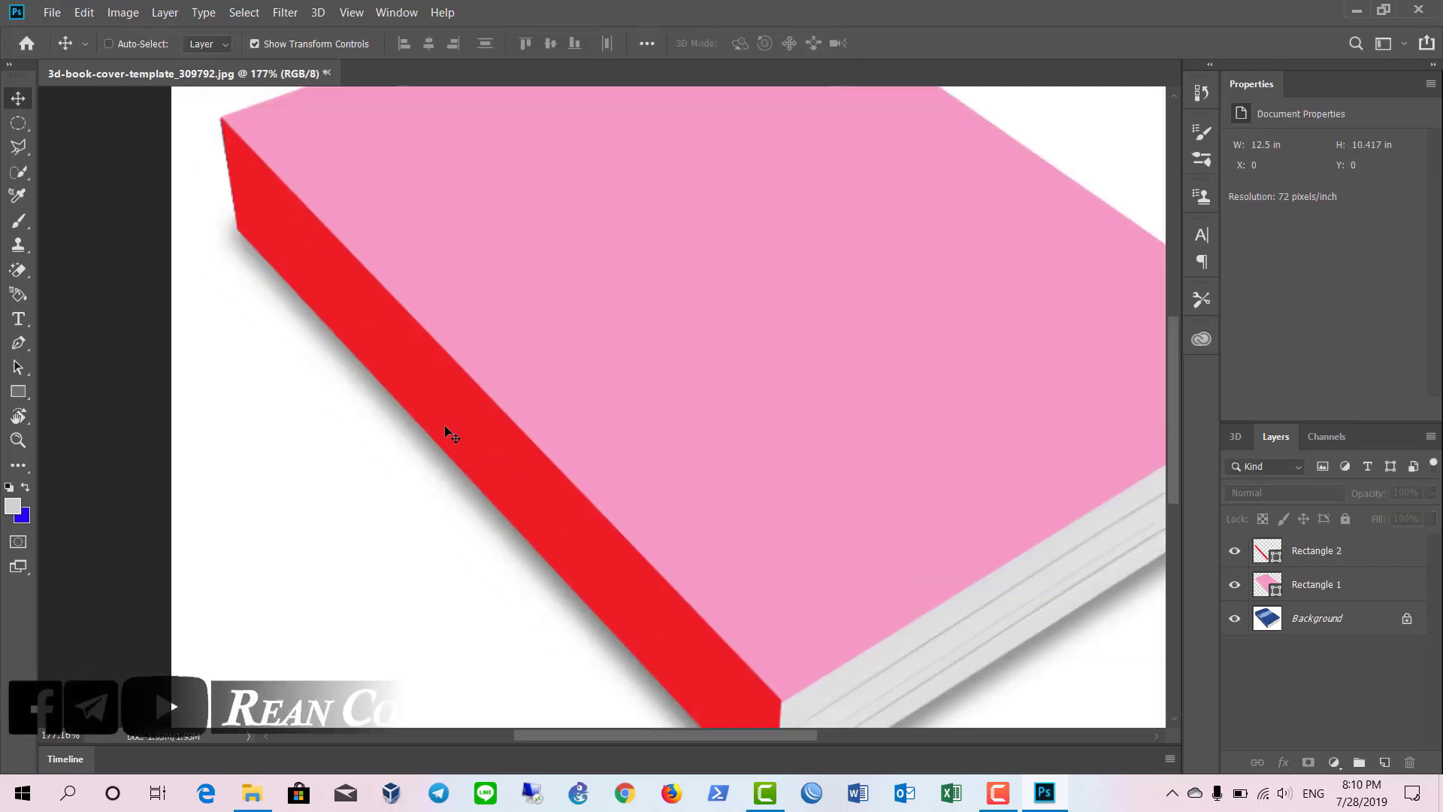
{"action": "scroll", "coordinate": [451, 418], "scroll_direction": "down", "scroll_amount": 2}
{"action": "scroll", "coordinate": [451, 412], "scroll_direction": "up", "scroll_amount": 5}
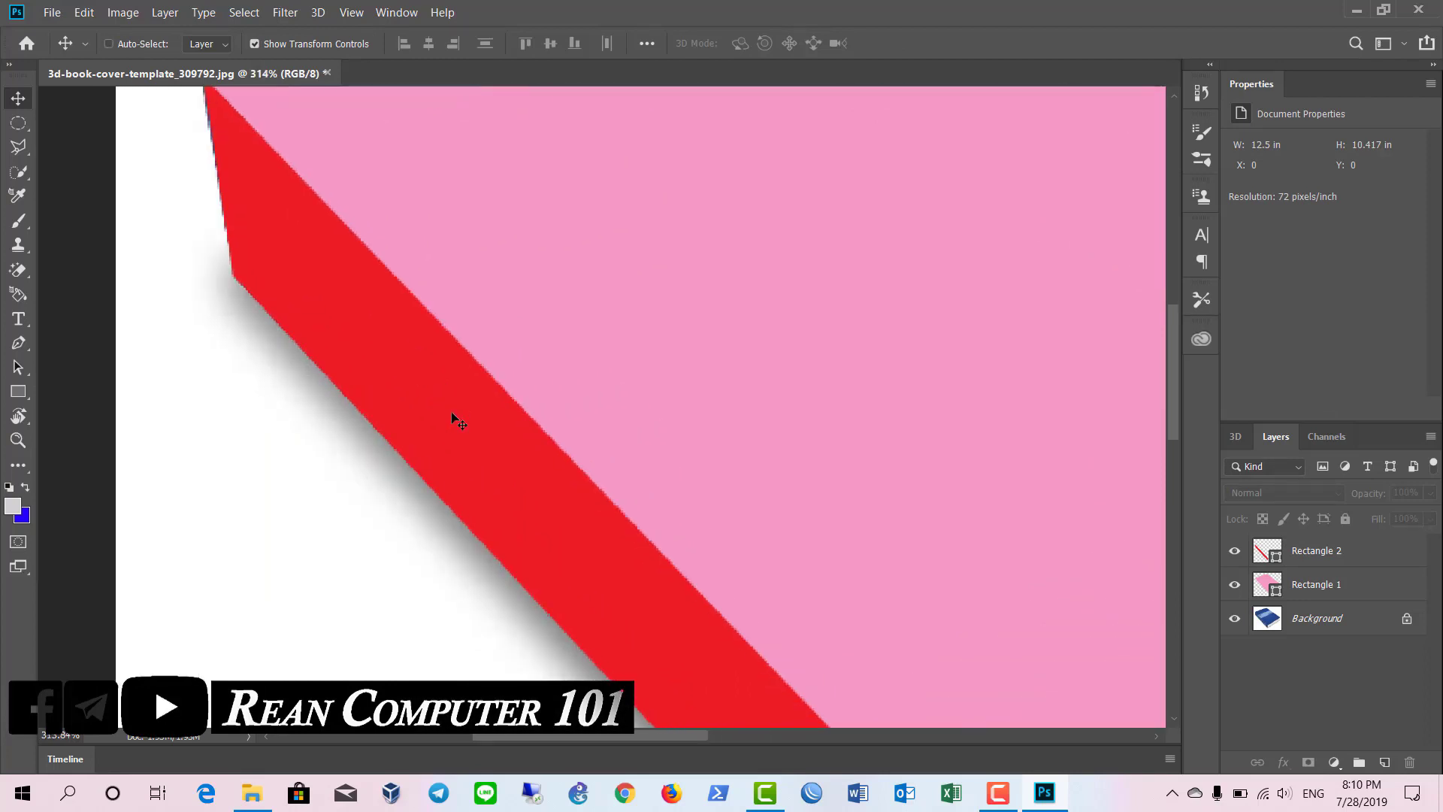
{"action": "scroll", "coordinate": [402, 362], "scroll_direction": "up", "scroll_amount": 2}
{"action": "left_click", "coordinate": [322, 369]}
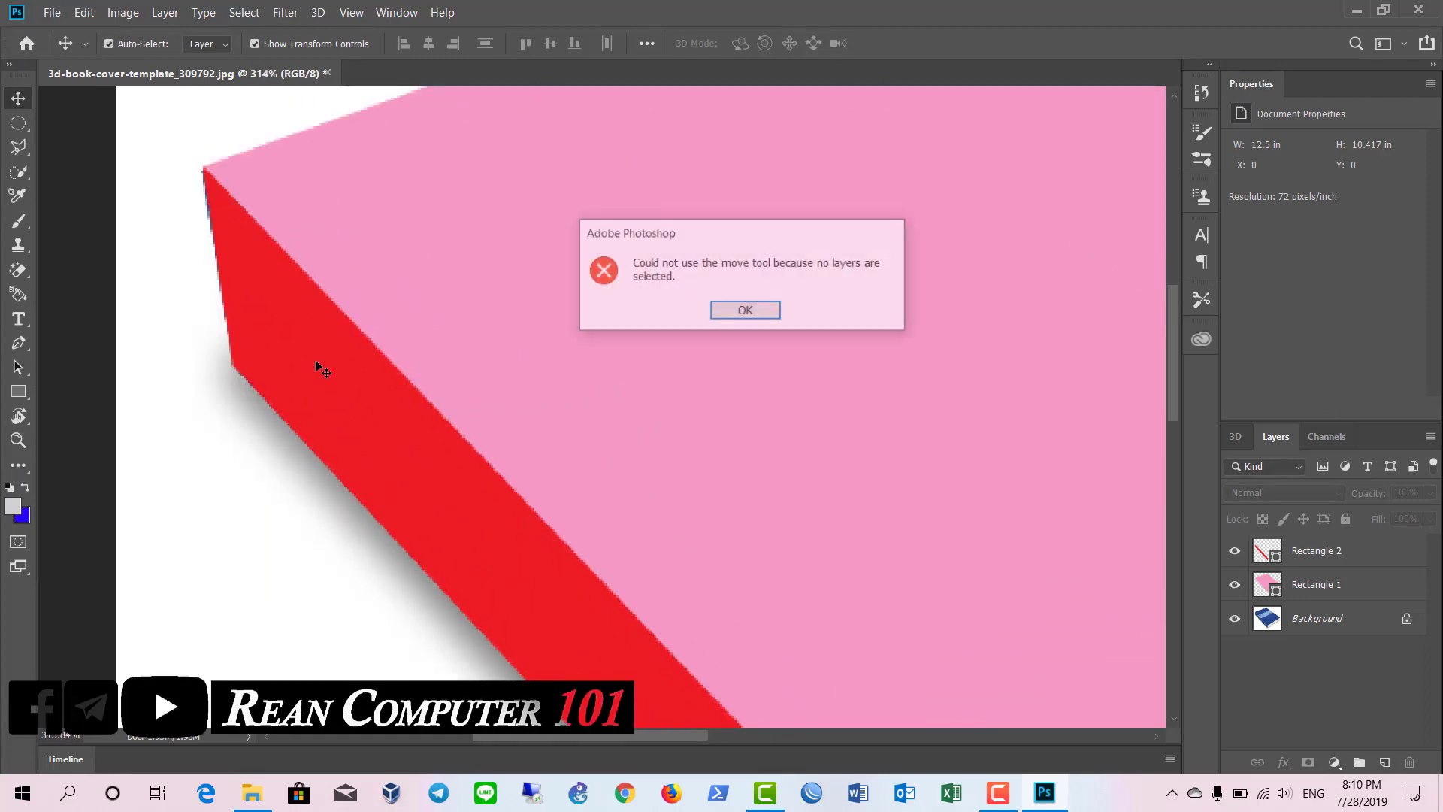
{"action": "left_click", "coordinate": [761, 311]}
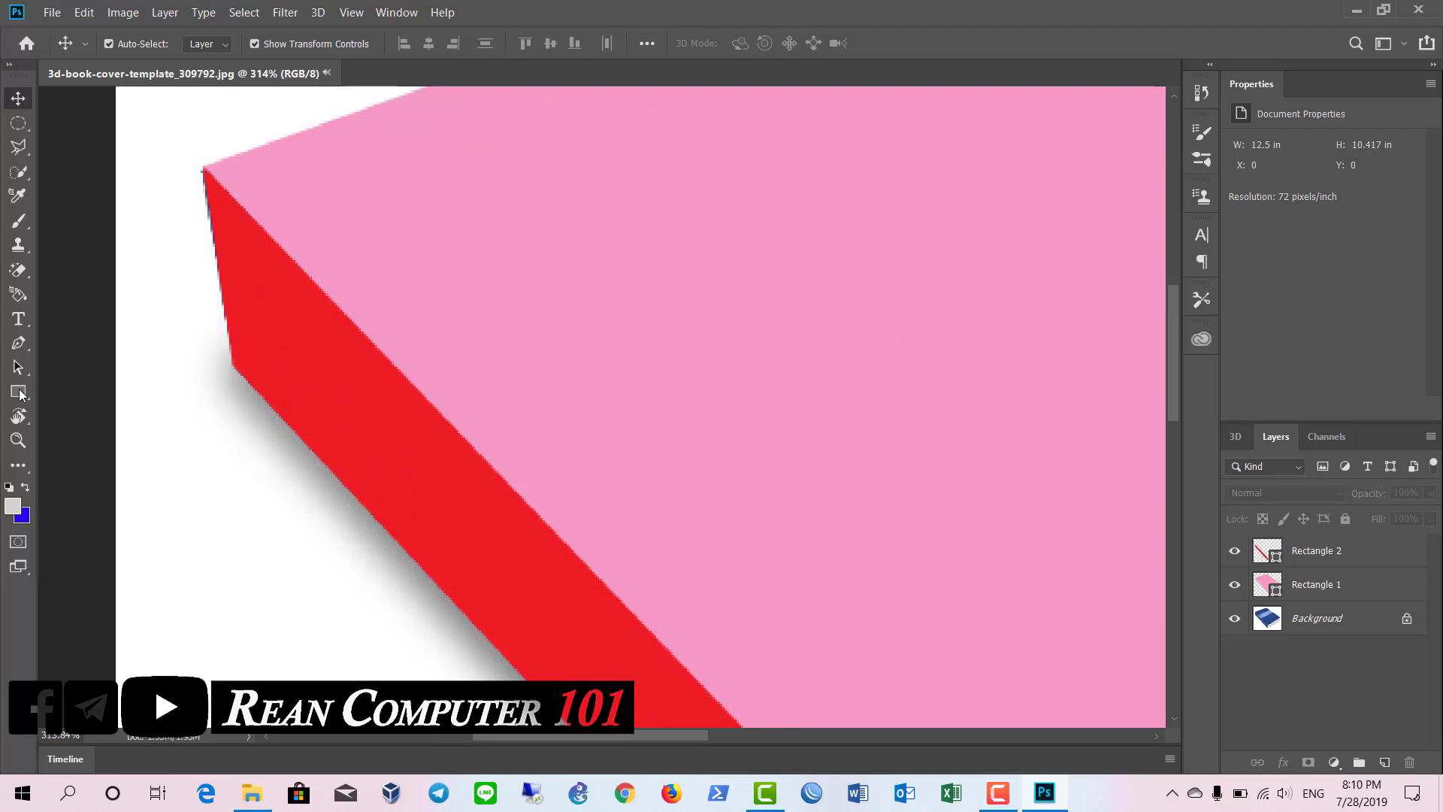
Reselect the red spine shape and adjust its top-left corner, then commit
{"action": "left_click", "coordinate": [18, 392]}
{"action": "scroll", "coordinate": [283, 335], "scroll_direction": "down", "scroll_amount": 3}
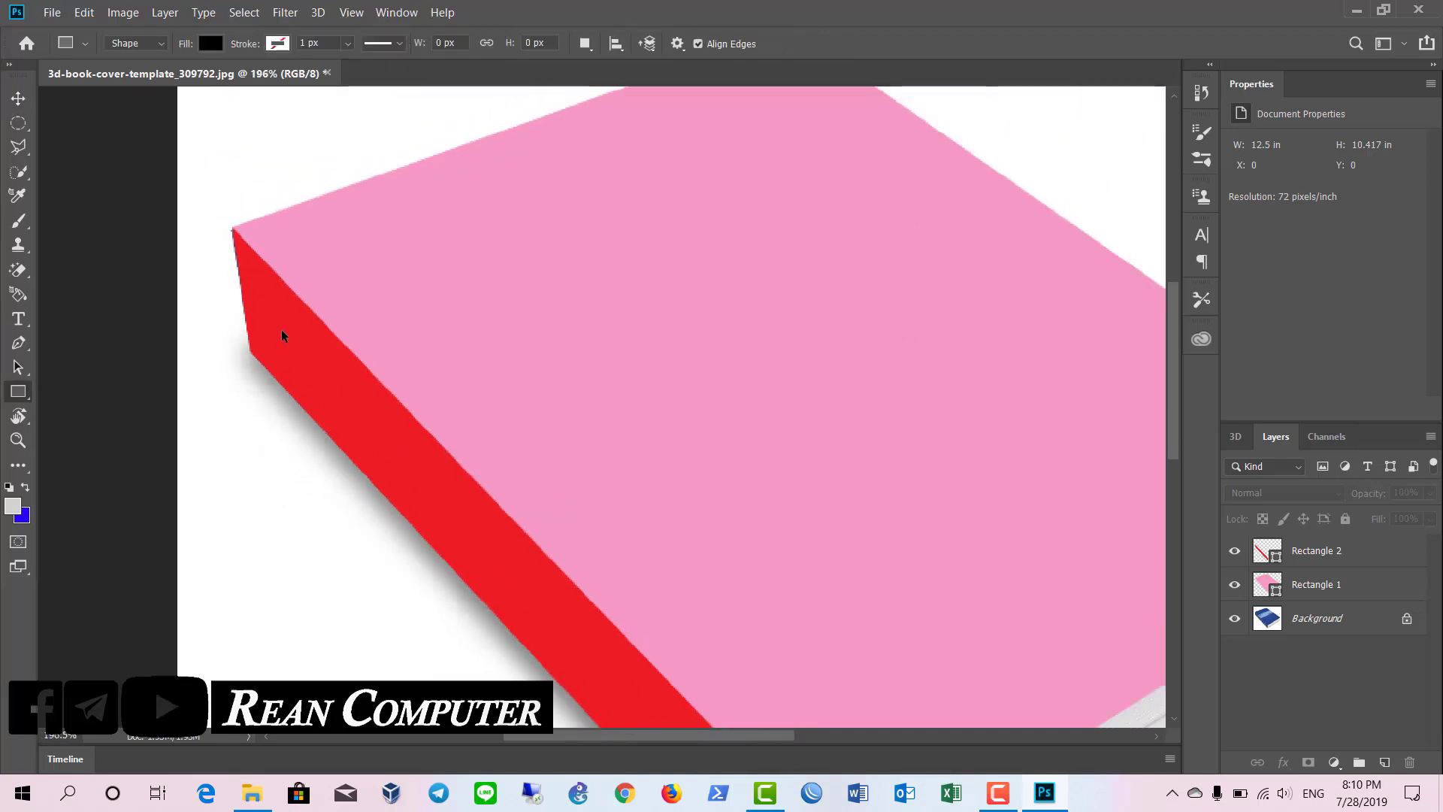
{"action": "scroll", "coordinate": [283, 335], "scroll_direction": "down", "scroll_amount": 2}
{"action": "key", "text": "v"}
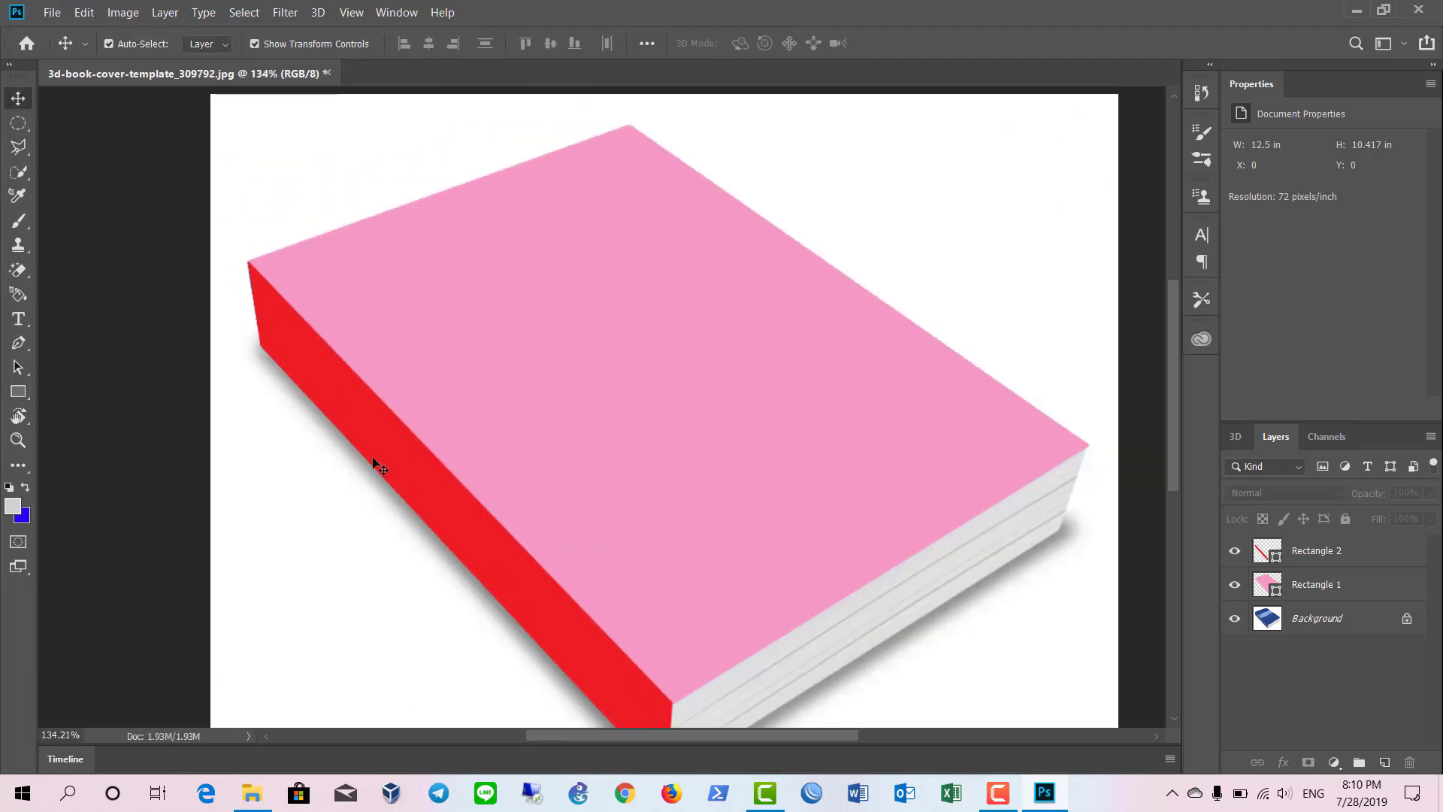
{"action": "left_click", "coordinate": [376, 464]}
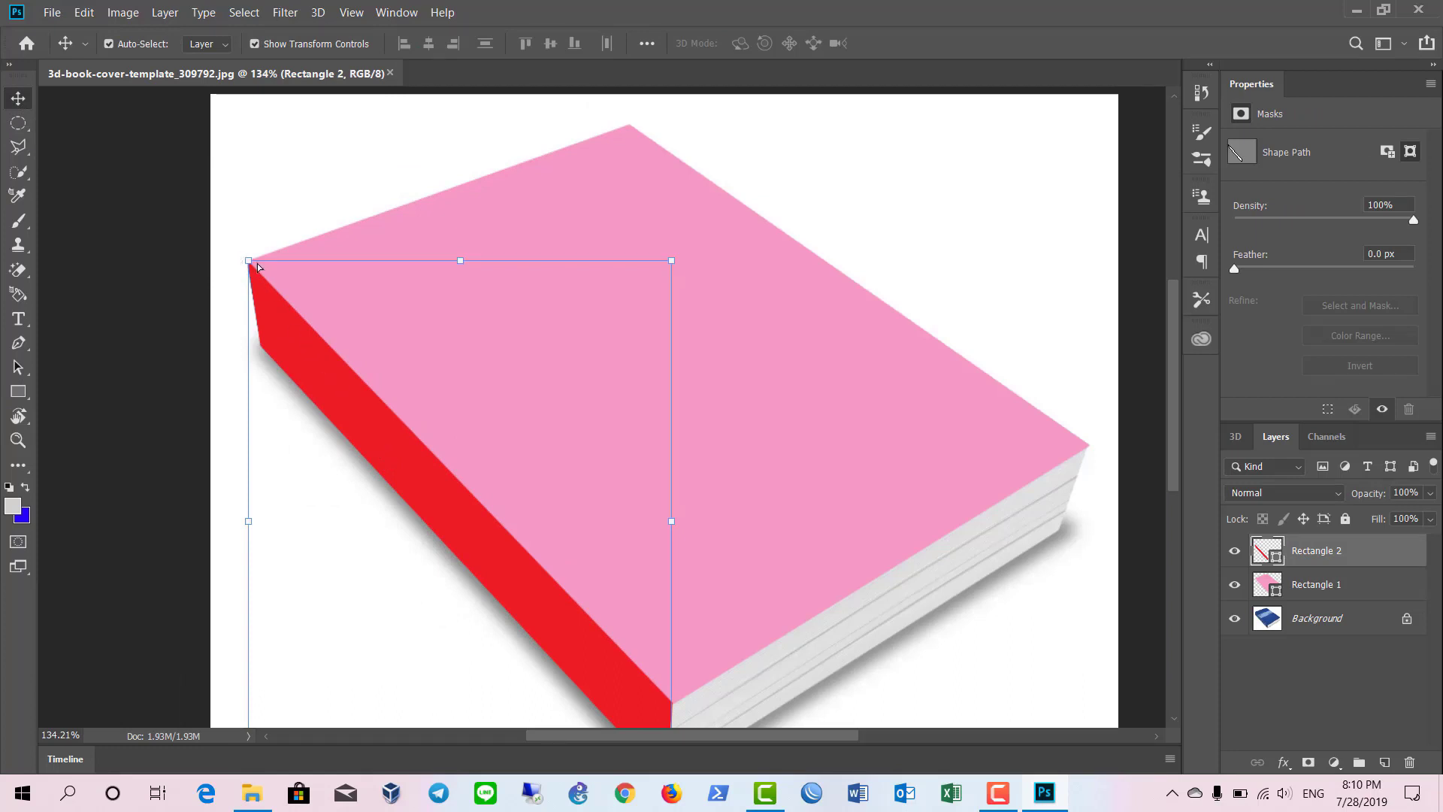
{"action": "left_click_drag", "start_coordinate": [258, 267], "coordinate": [248, 263]}
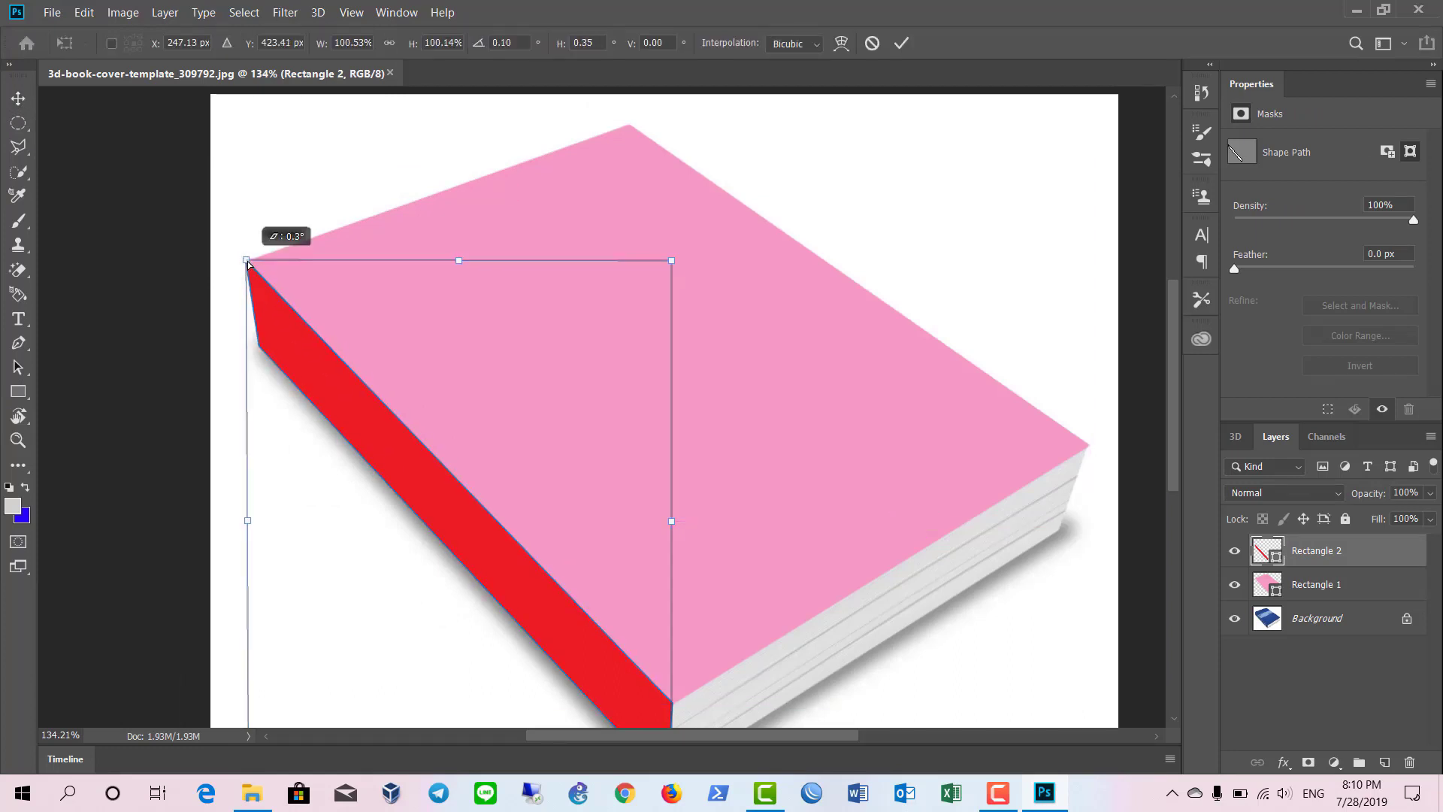
{"action": "key", "text": "Return"}
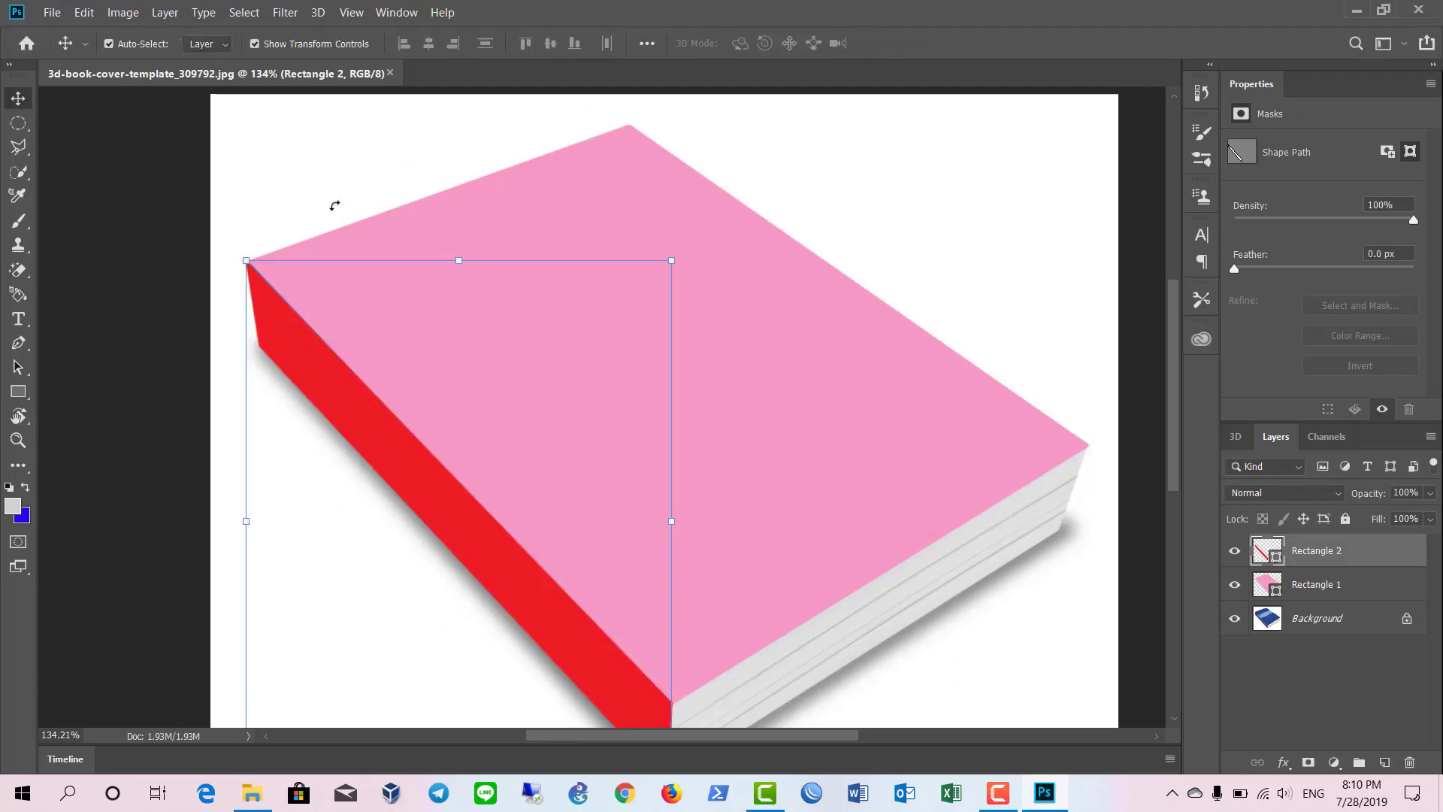
Align the red spine's top corner with the pink cover's corner, commit, and fit the image on screen
{"action": "scroll", "coordinate": [498, 361], "scroll_direction": "up", "scroll_amount": 3}
{"action": "scroll", "coordinate": [455, 285], "scroll_direction": "up", "scroll_amount": 2}
{"action": "scroll", "coordinate": [454, 316], "scroll_direction": "up", "scroll_amount": 2}
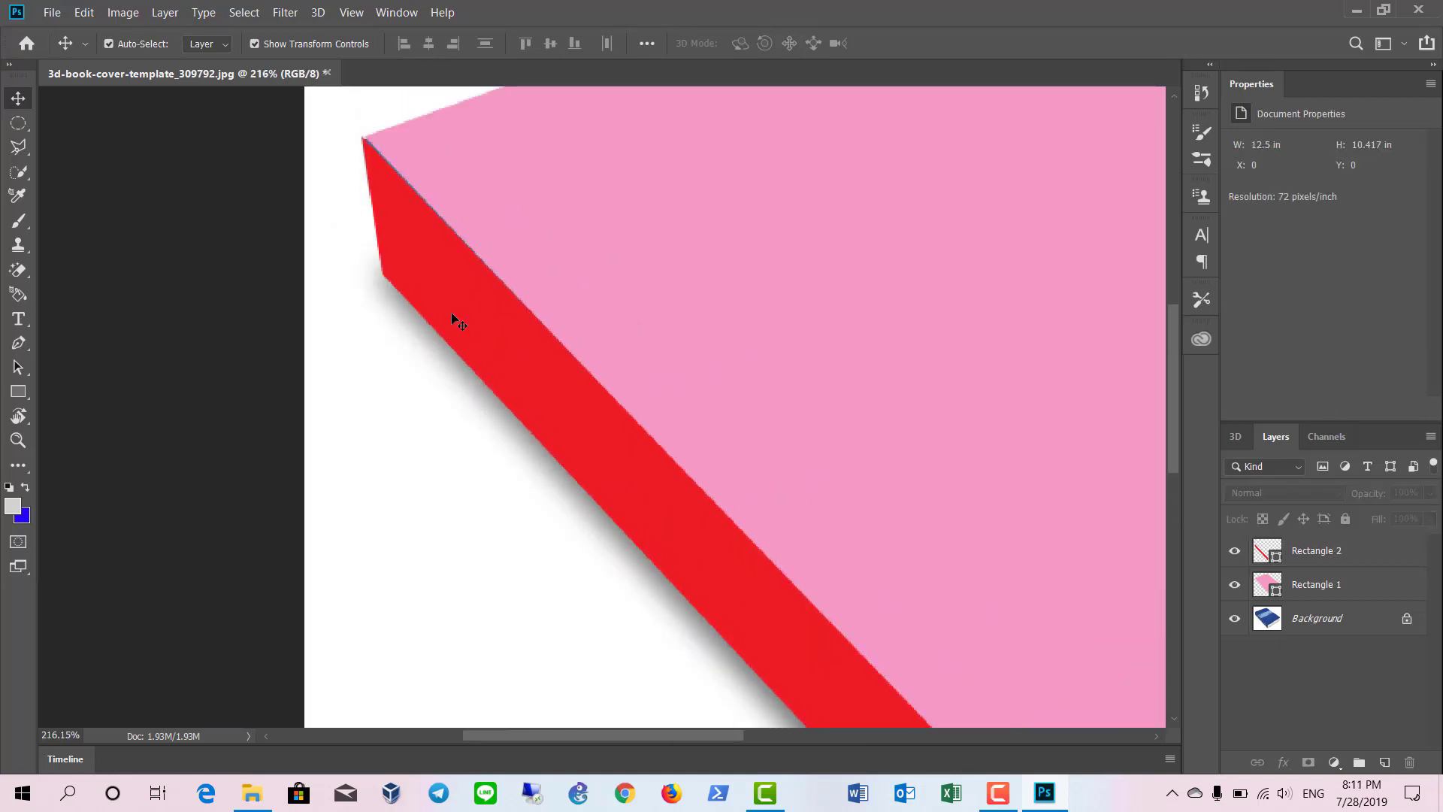
{"action": "scroll", "coordinate": [421, 338], "scroll_direction": "up", "scroll_amount": 1}
{"action": "left_click", "coordinate": [399, 349]}
{"action": "key", "text": "ctrl"}
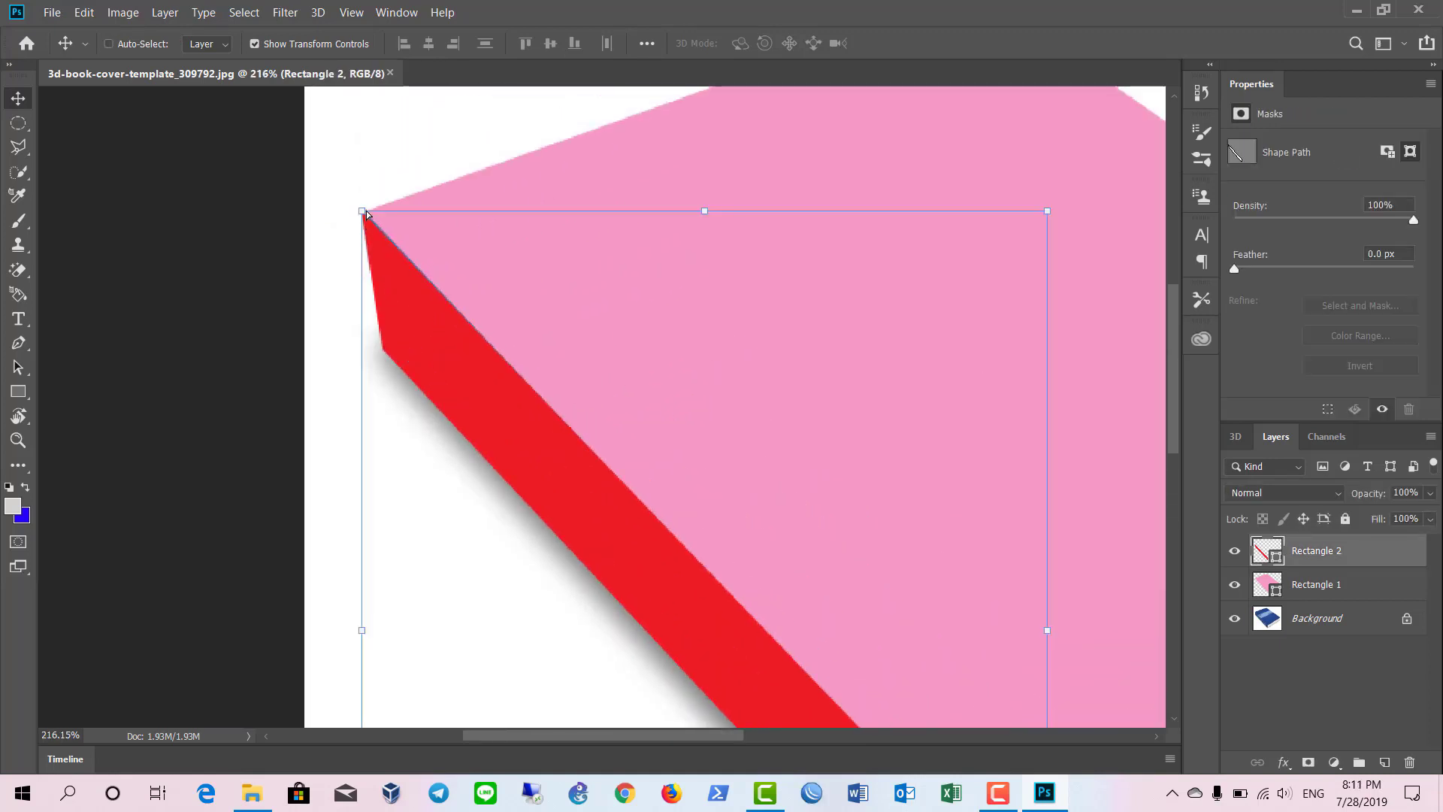
{"action": "left_click_drag", "start_coordinate": [364, 214], "coordinate": [367, 213]}
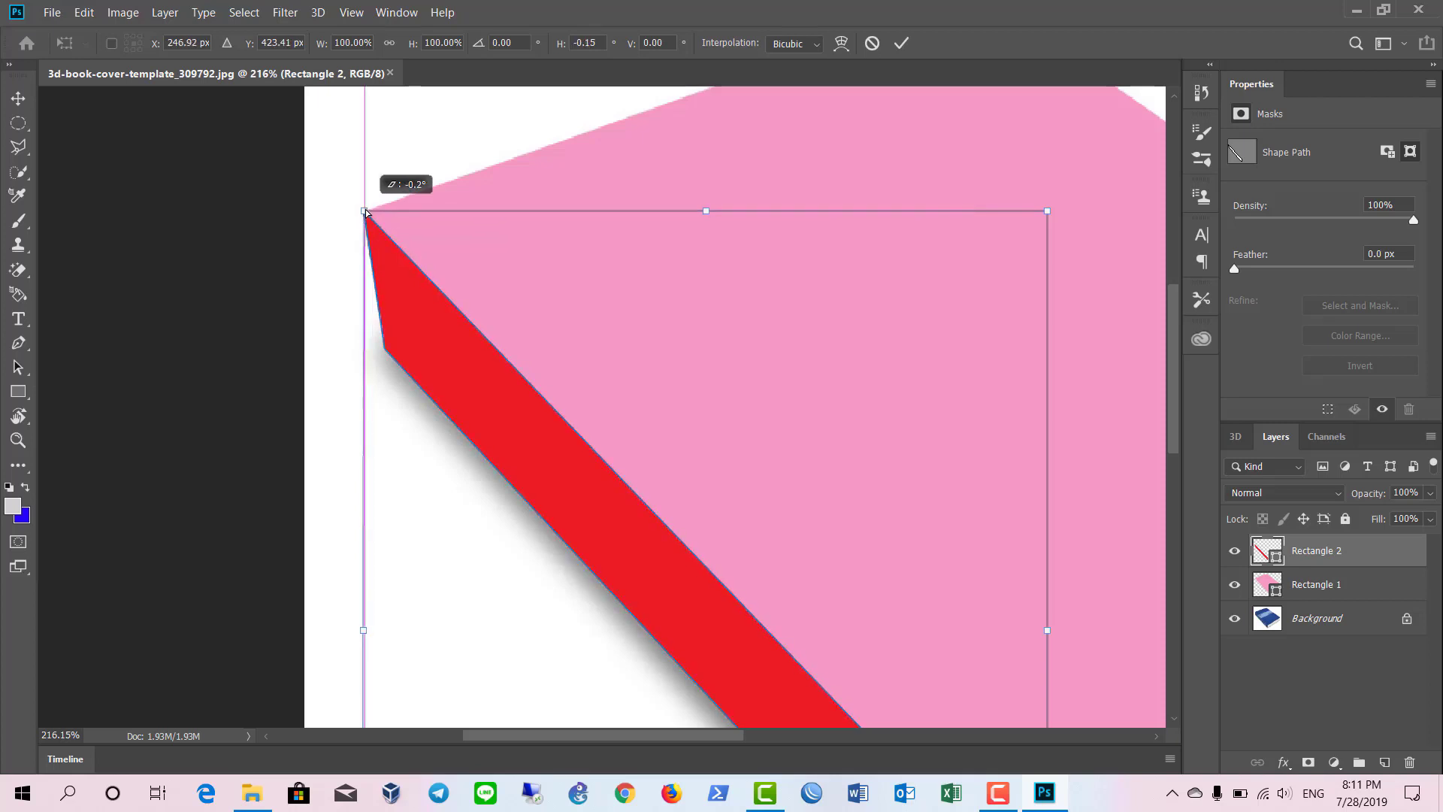
{"action": "left_click_drag", "start_coordinate": [366, 214], "coordinate": [364, 212]}
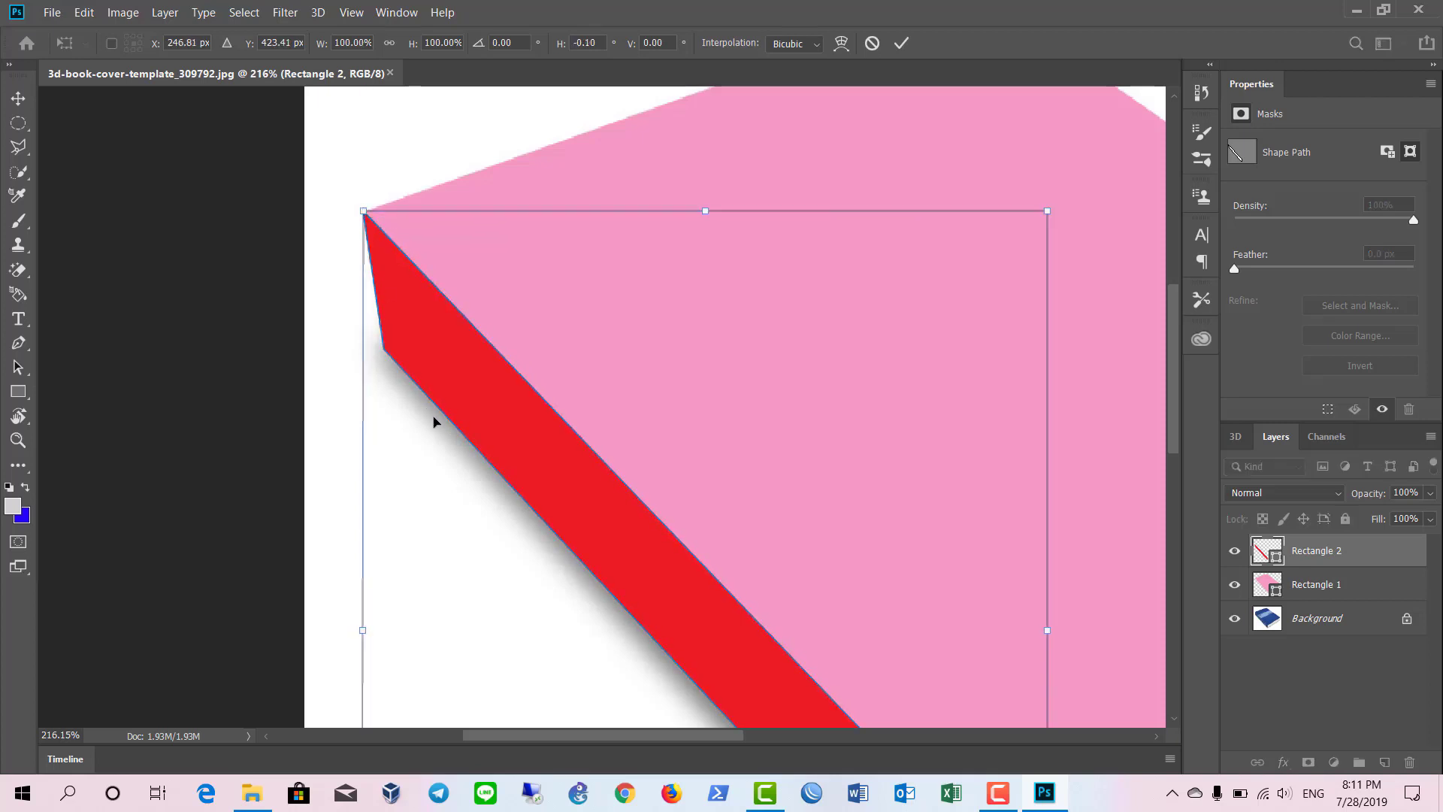
{"action": "key", "text": "Return"}
{"action": "left_click", "coordinate": [336, 151]}
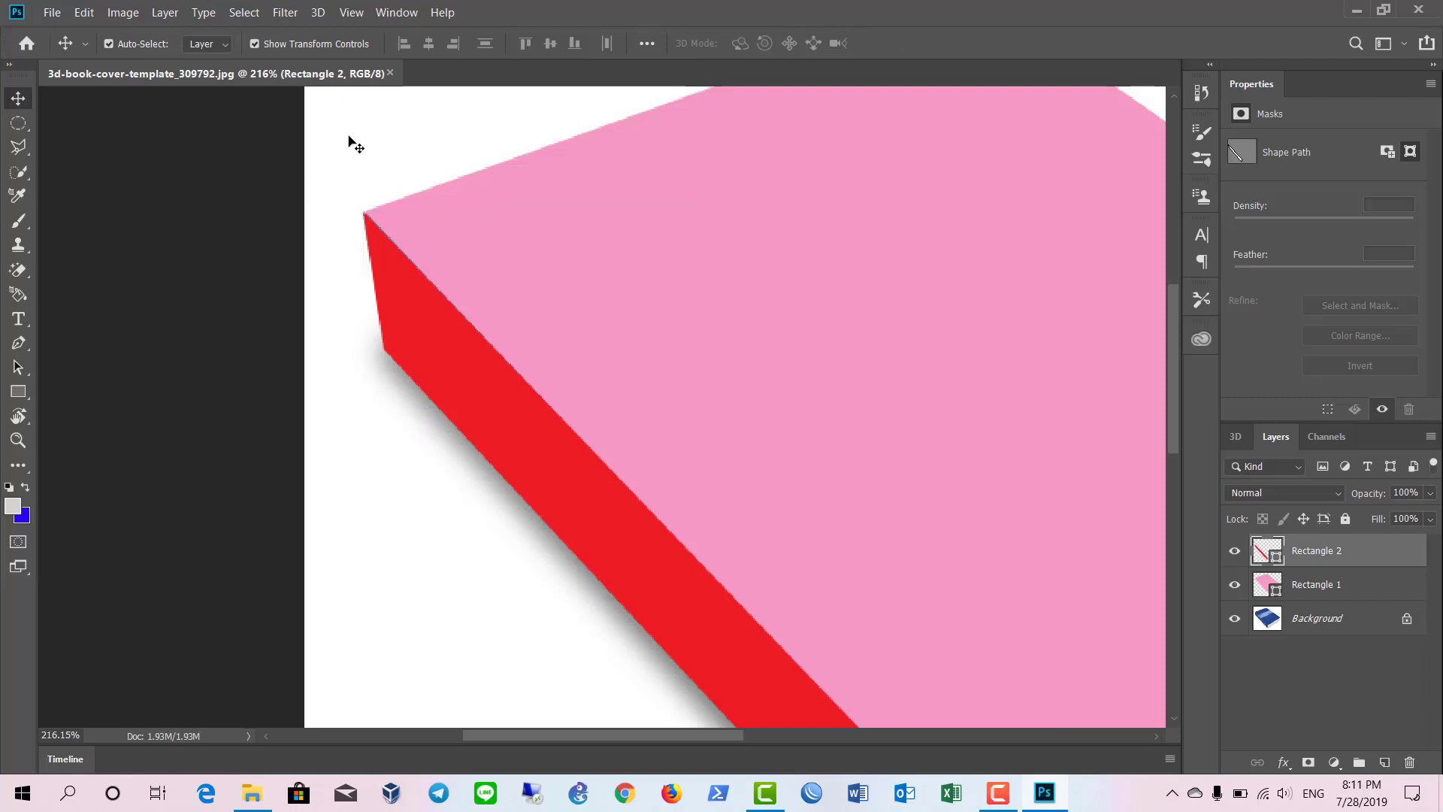
{"action": "key", "text": "ctrl+0"}
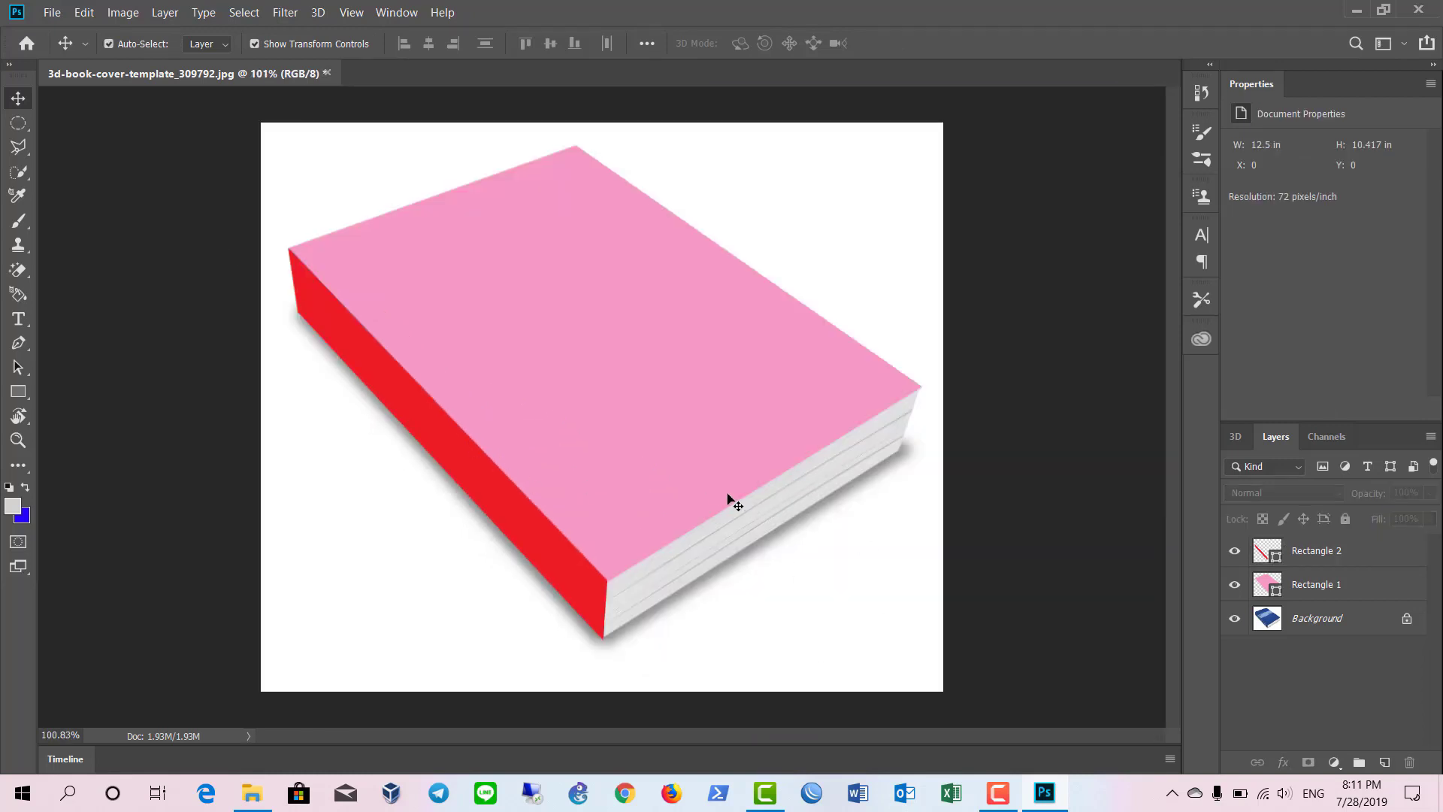
Lock both the Rectangle 1 and Rectangle 2 layers with Lock All, then open File Explorer
{"action": "left_click", "coordinate": [1331, 563]}
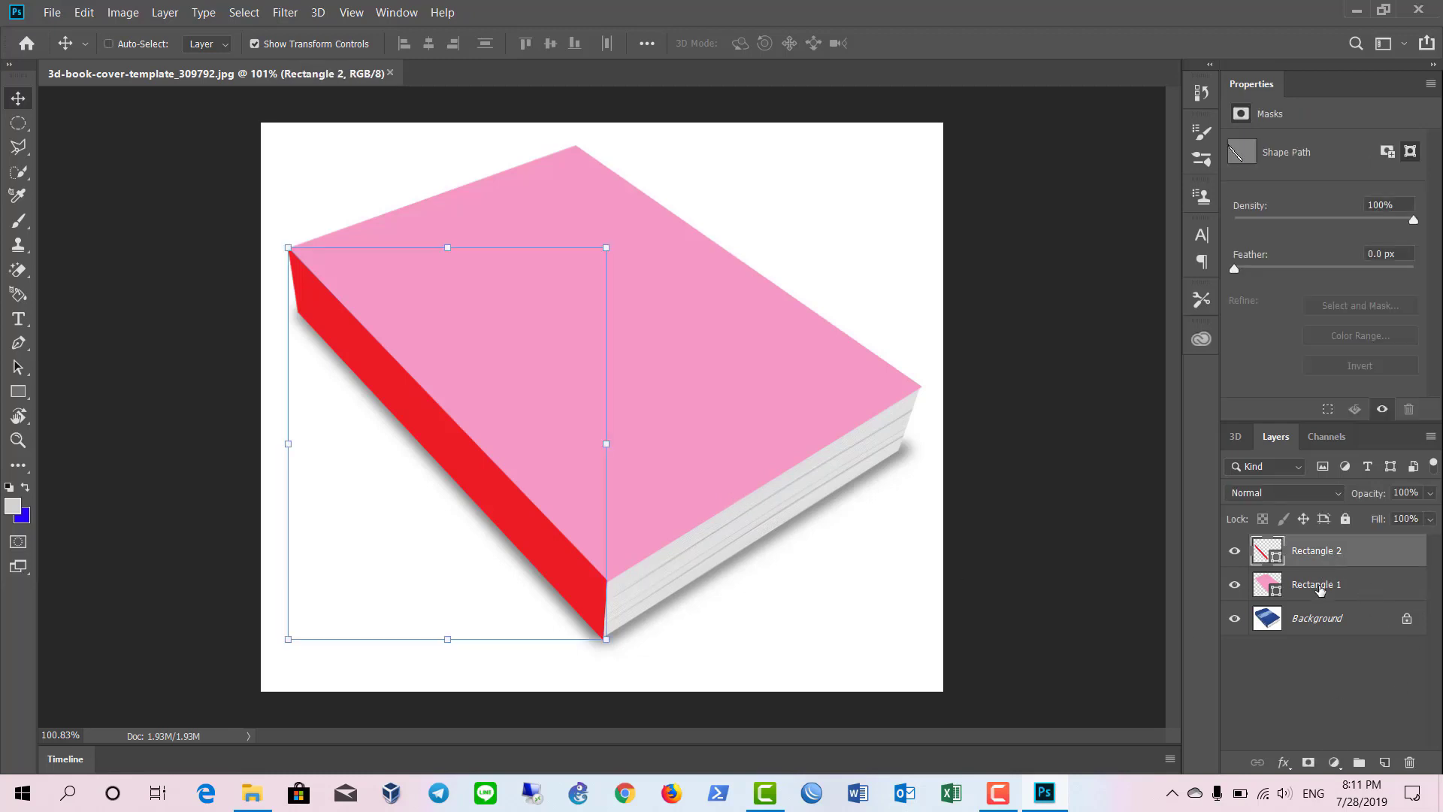
{"action": "left_click", "coordinate": [1320, 588], "text": "ctrl"}
{"action": "left_click", "coordinate": [1346, 519]}
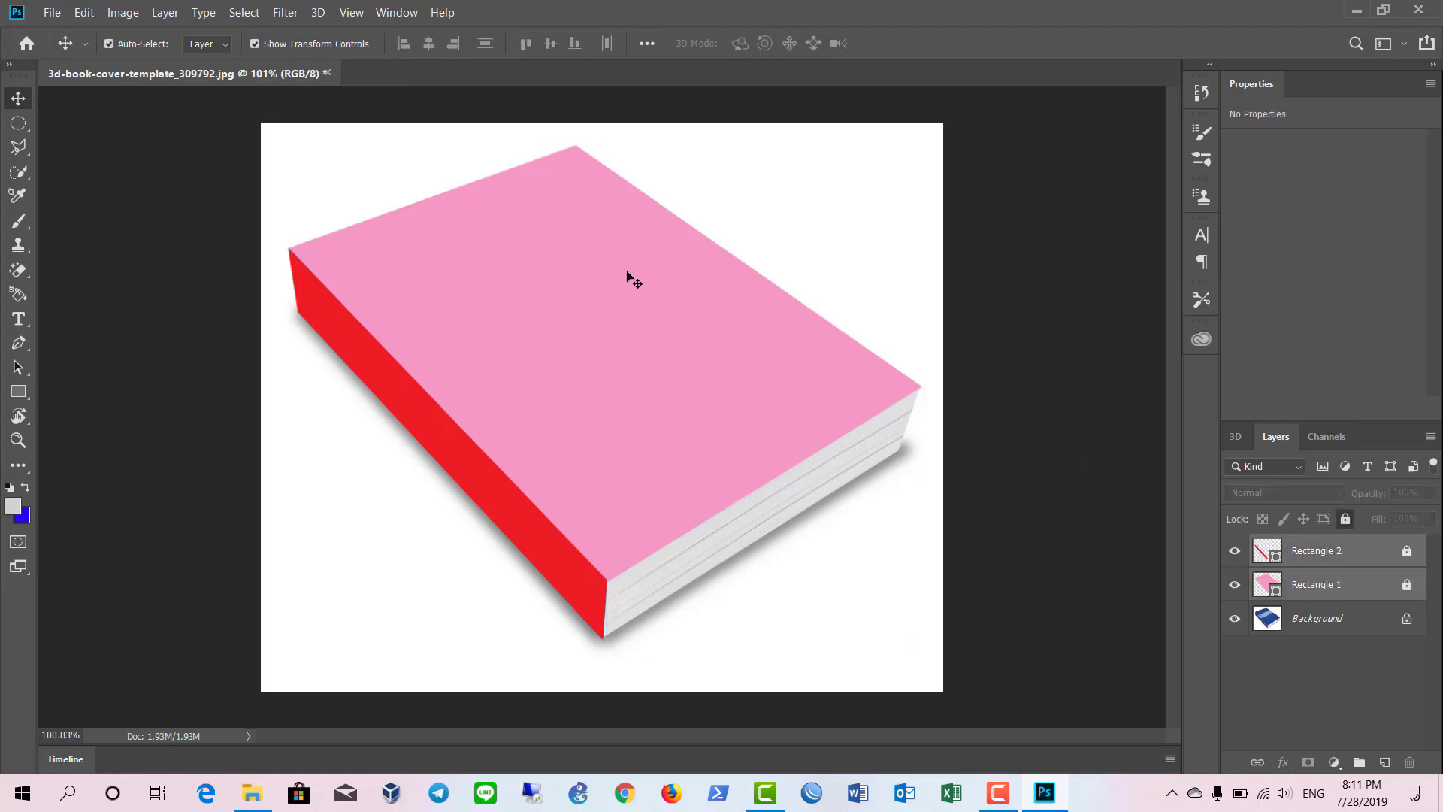
{"action": "left_click_drag", "start_coordinate": [531, 154], "coordinate": [654, 560]}
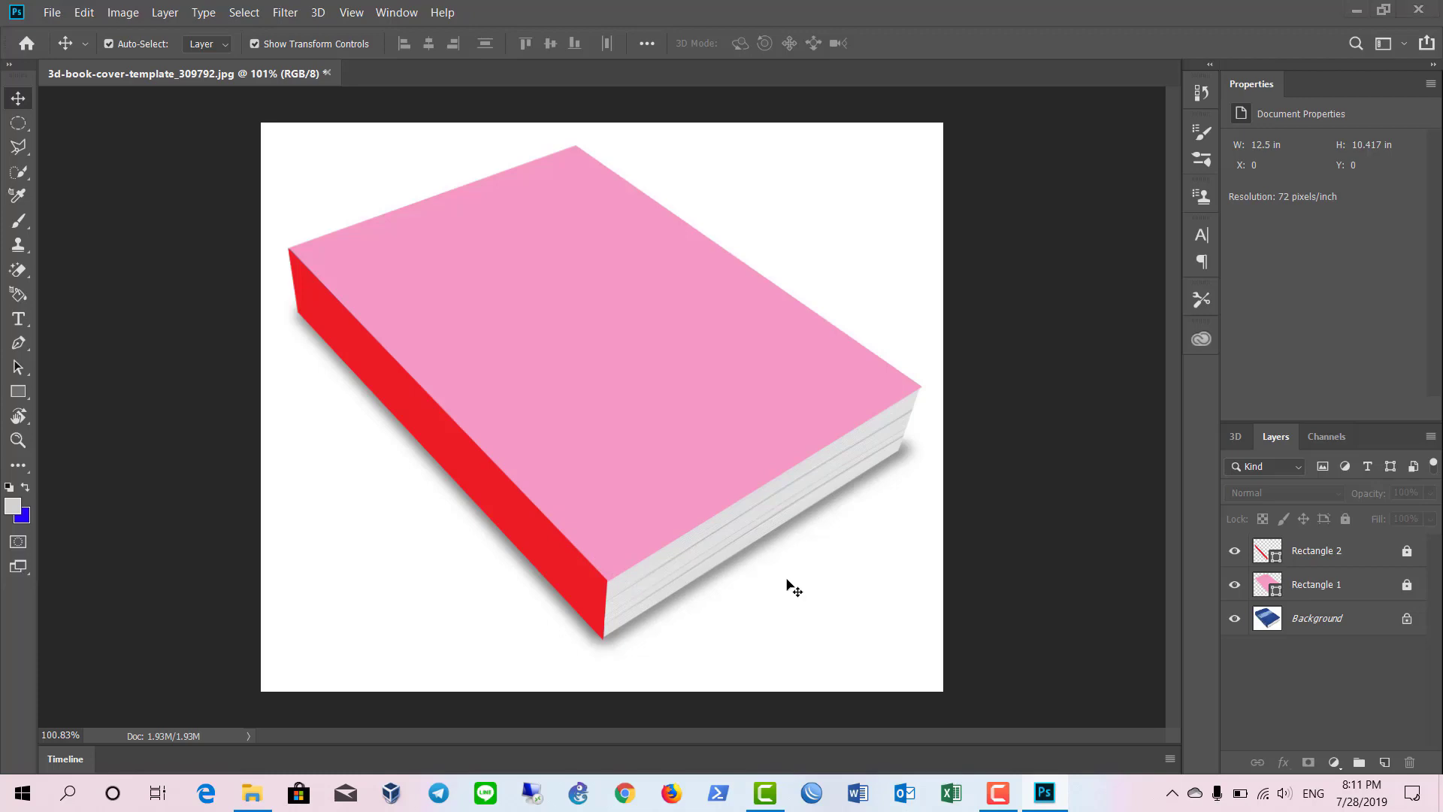
{"action": "key", "text": "super+e"}
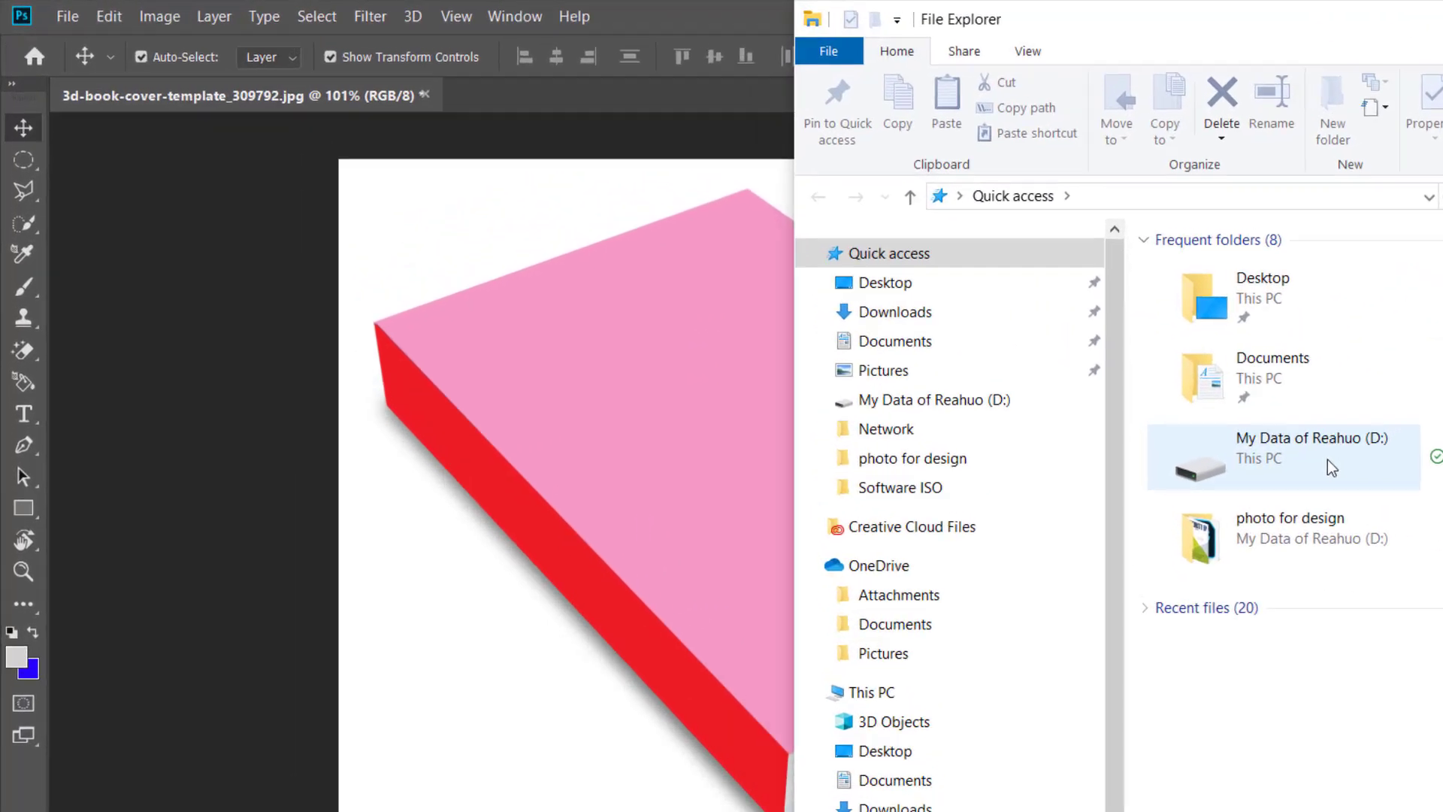
Preview the 3Dbook.jpg reference from D:\Book Cover, then close the viewer
{"action": "double_click", "coordinate": [1007, 352]}
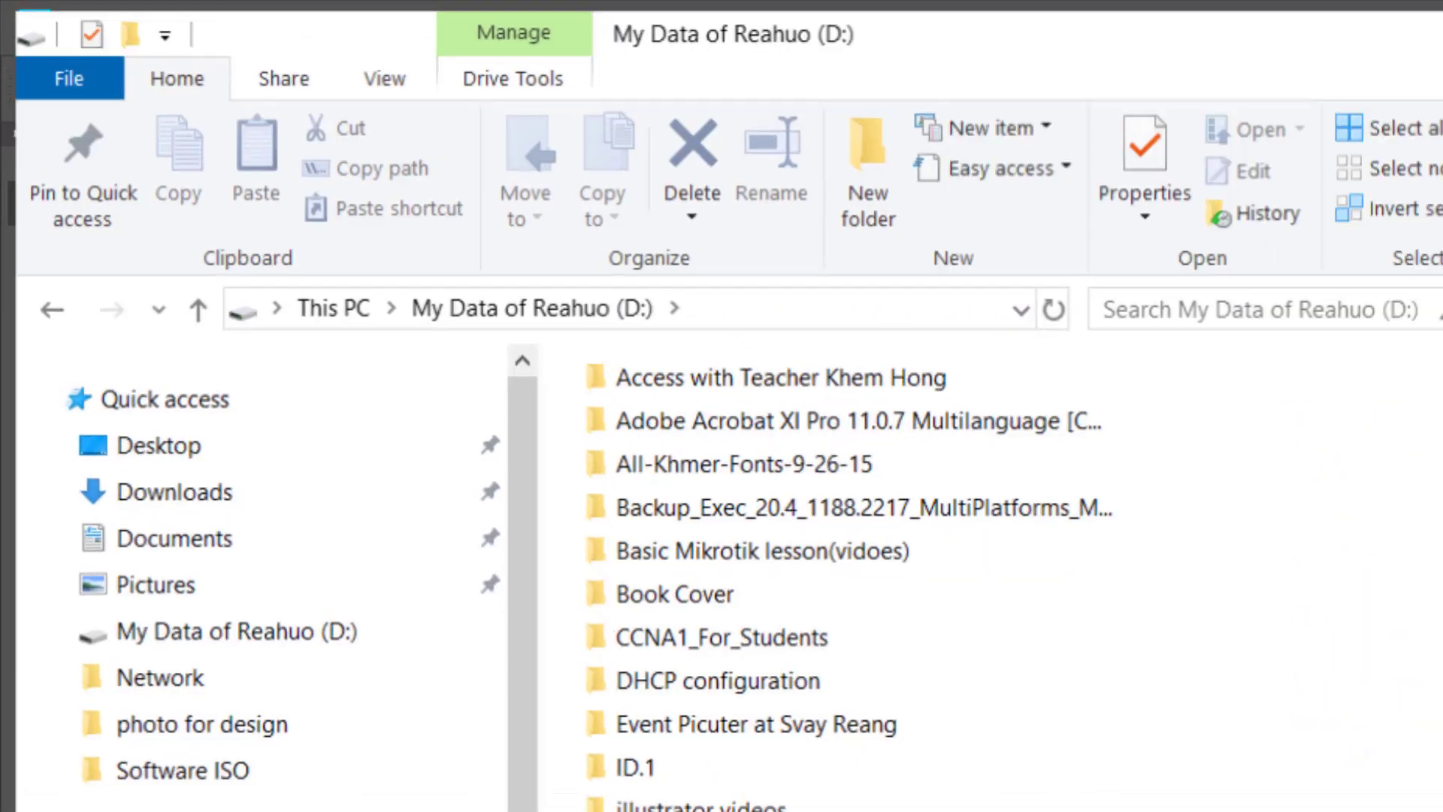
{"action": "double_click", "coordinate": [1251, 419]}
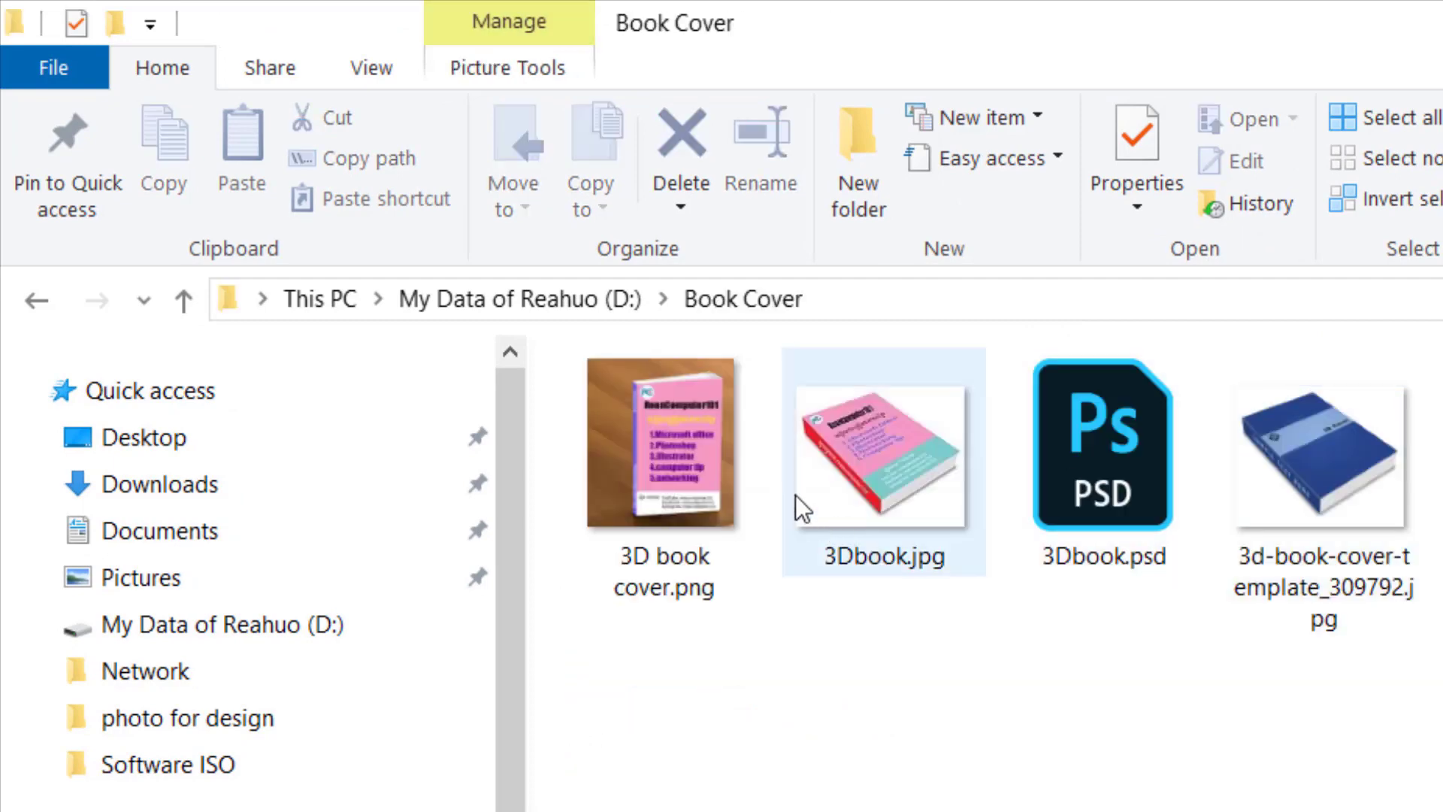
{"action": "double_click", "coordinate": [795, 493]}
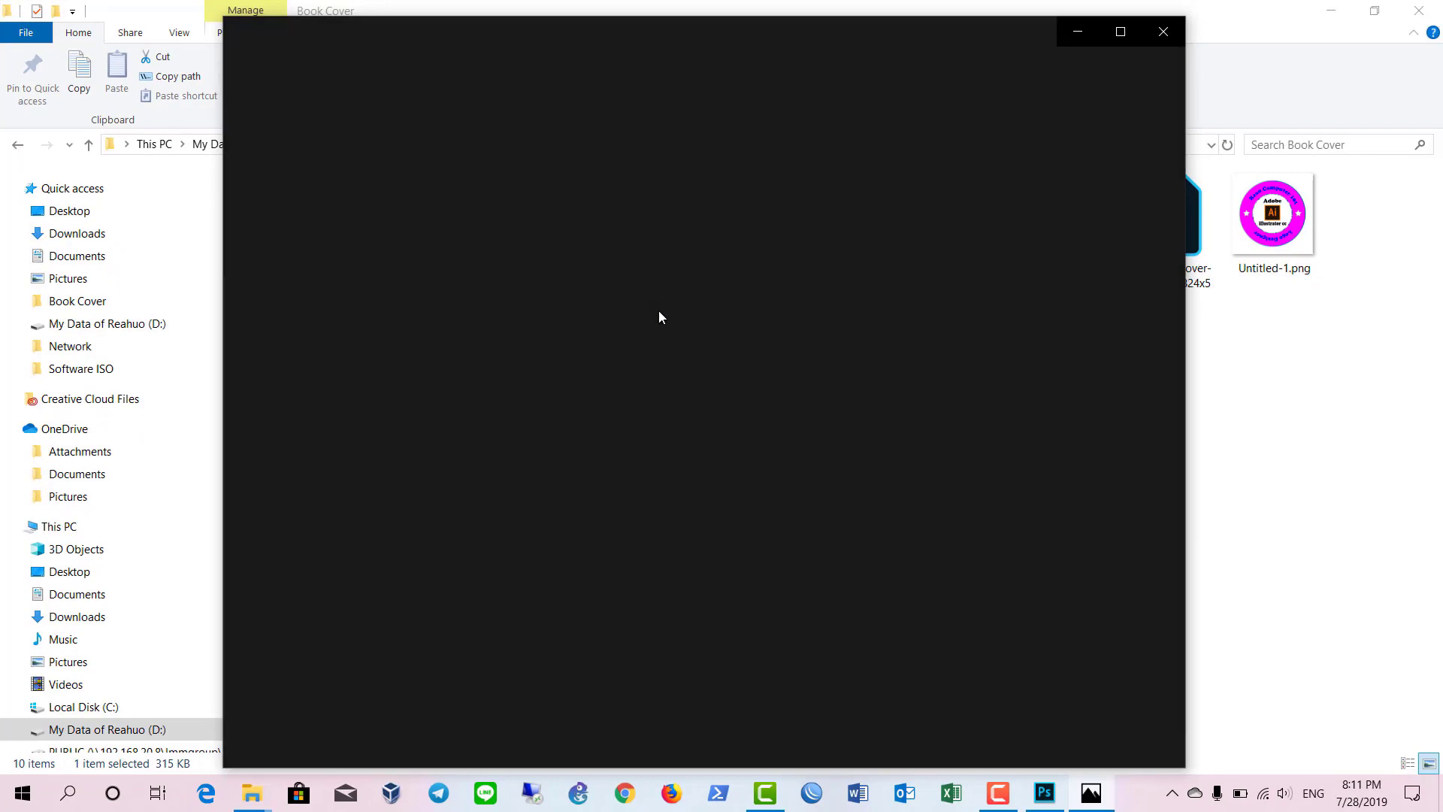
{"action": "left_click", "coordinate": [1330, 13]}
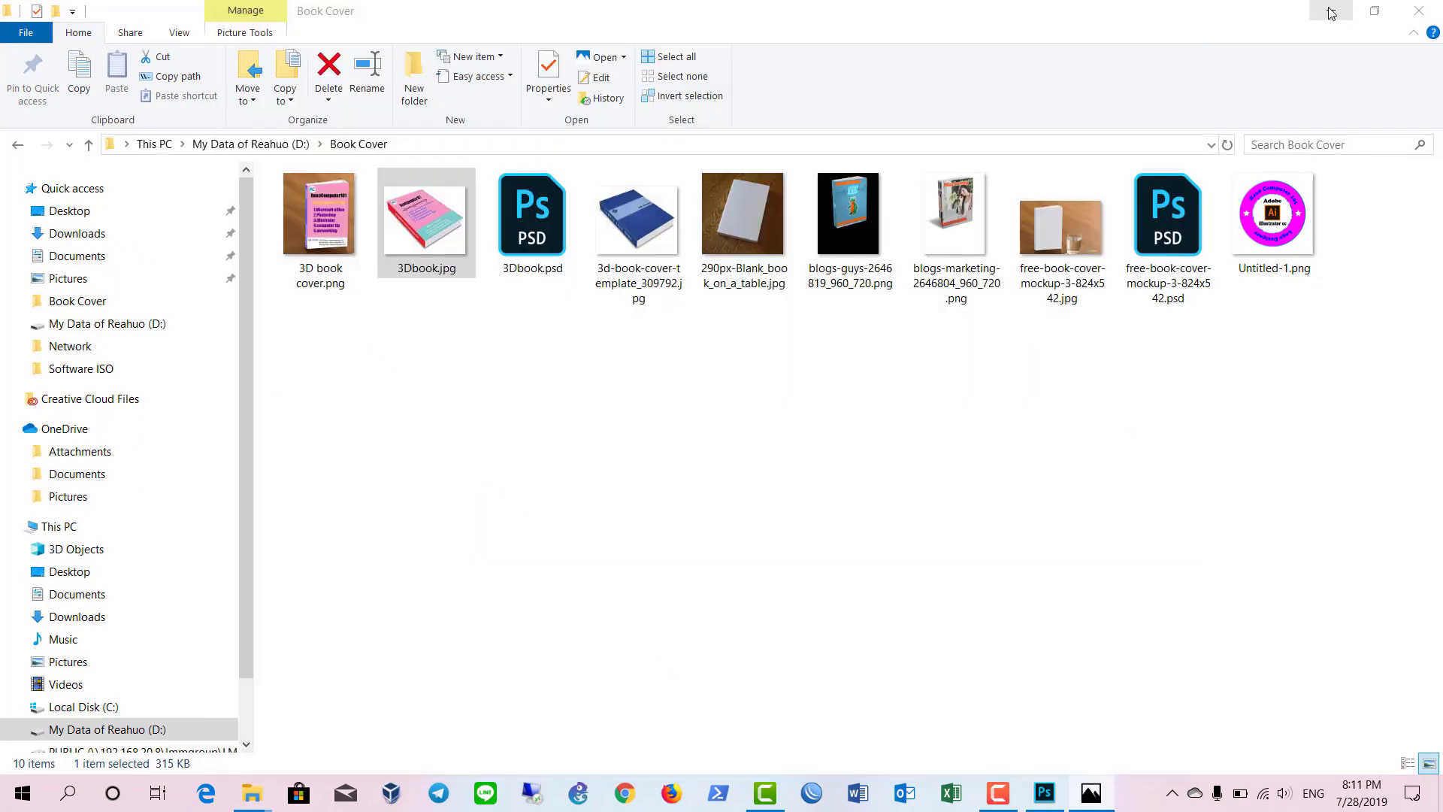
Draw a roughly 393 by 118 pixel rectangle on the cover's lower right and fill it cyan
{"action": "left_click", "coordinate": [1076, 36]}
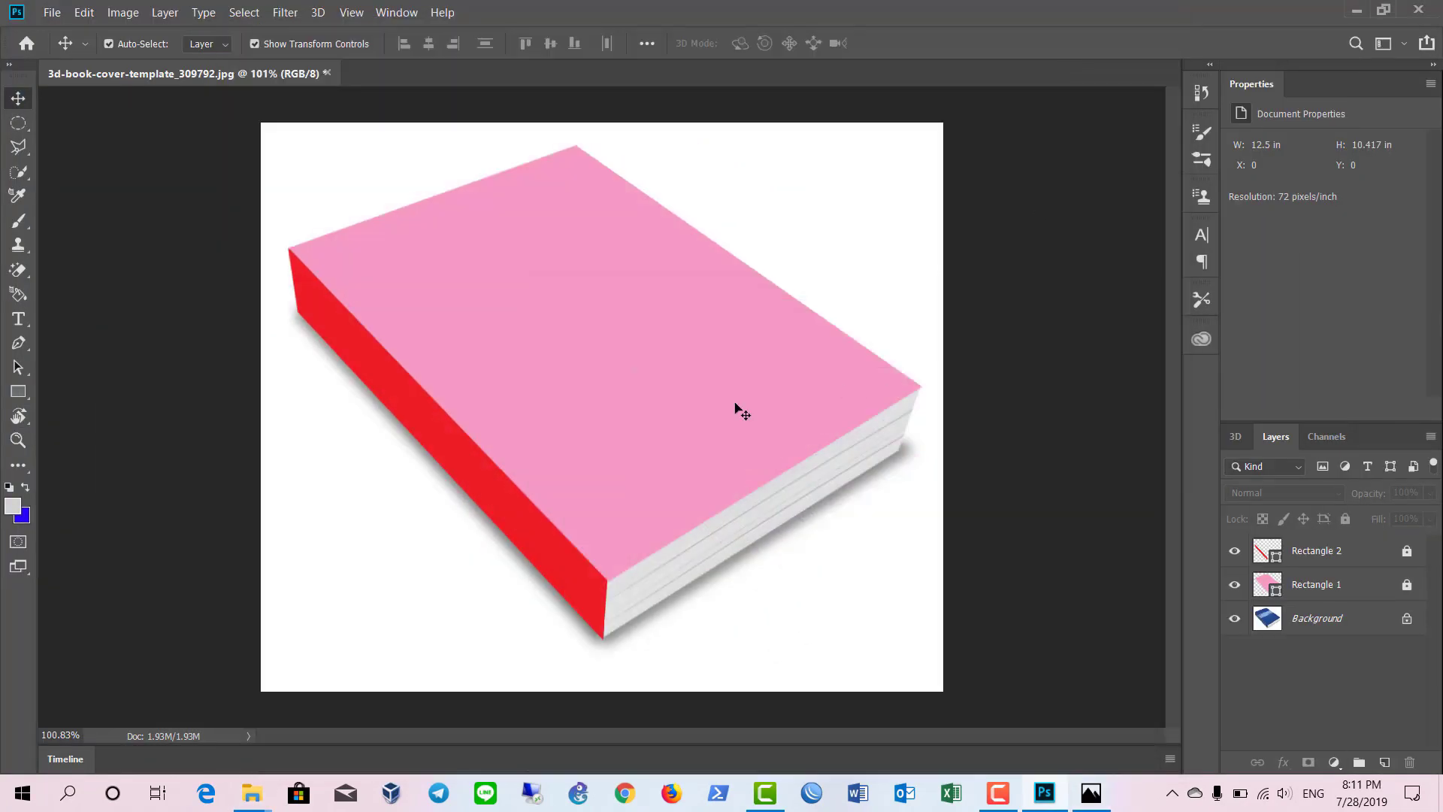
{"action": "left_click", "coordinate": [24, 390]}
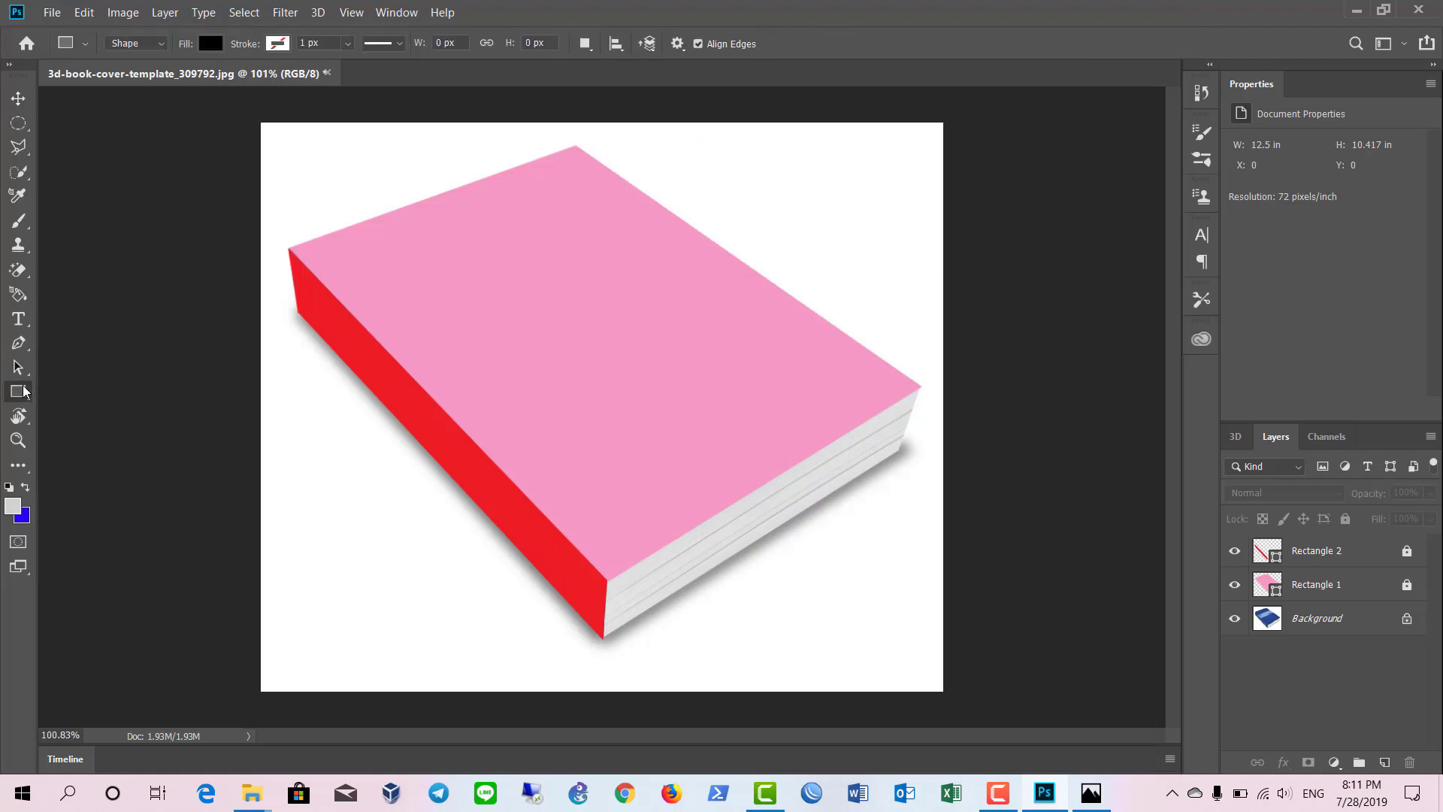
{"action": "right_click", "coordinate": [23, 391]}
{"action": "left_click", "coordinate": [113, 384]}
{"action": "left_click_drag", "start_coordinate": [535, 496], "coordinate": [766, 414]}
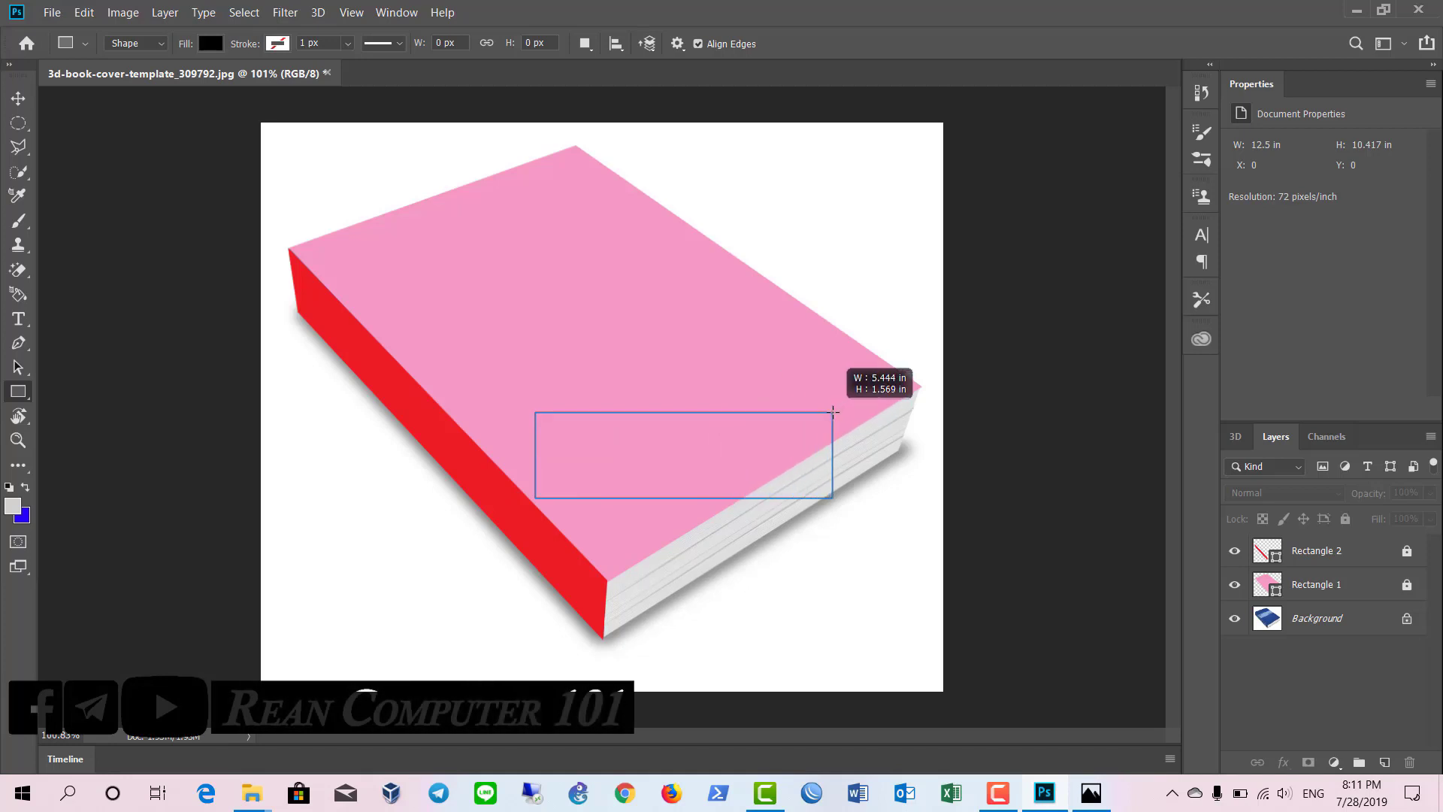
{"action": "left_click_drag", "start_coordinate": [767, 413], "coordinate": [833, 408]}
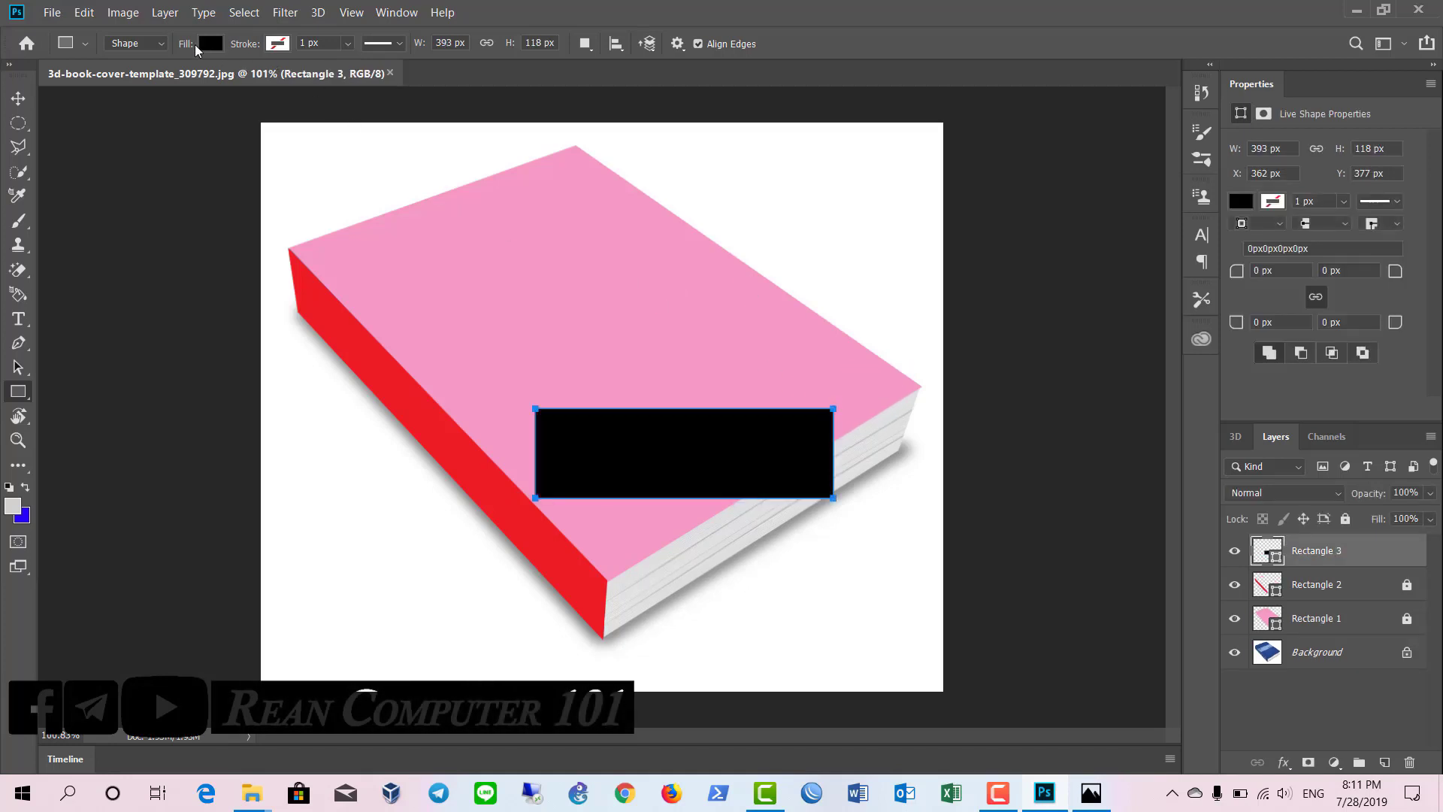
{"action": "left_click", "coordinate": [210, 43]}
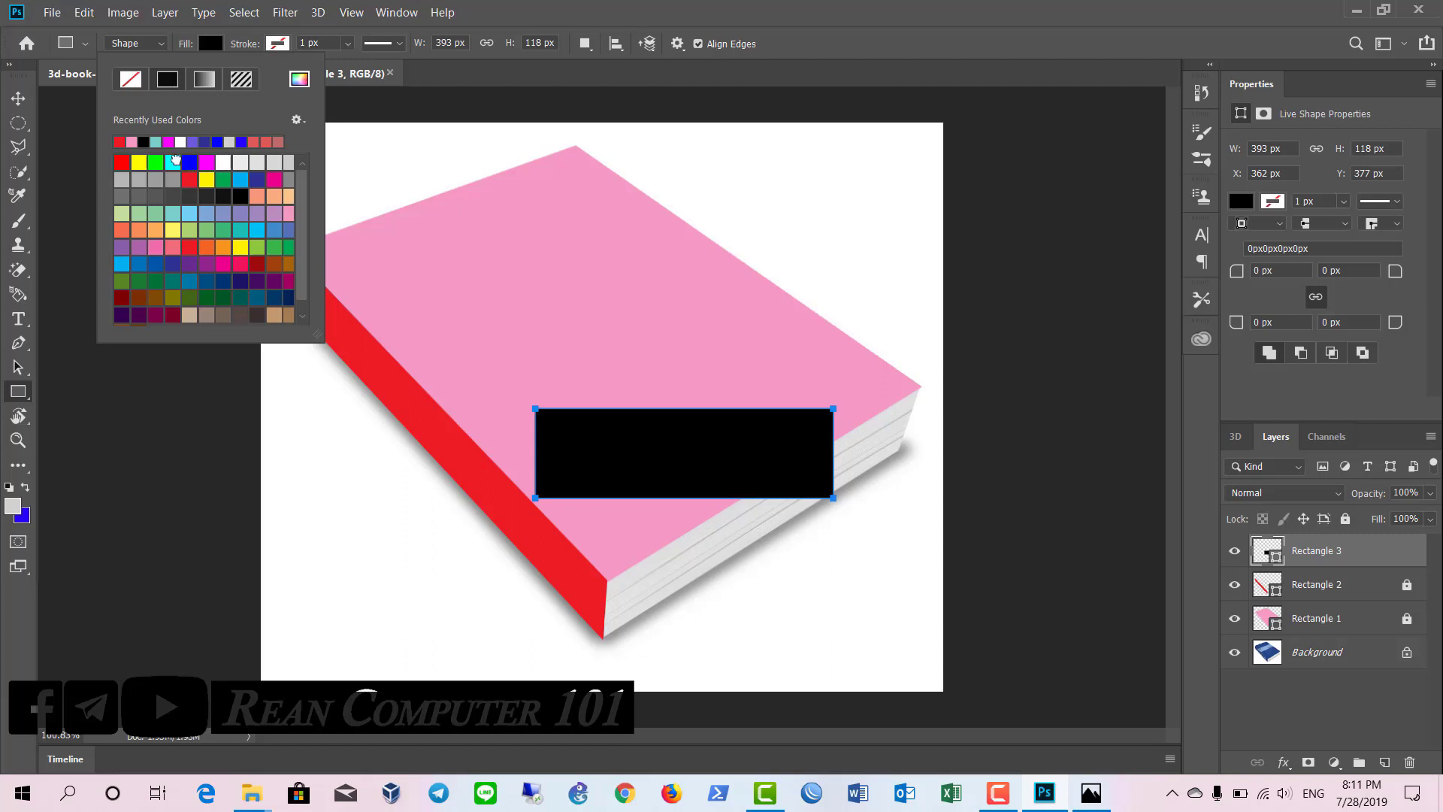
{"action": "left_click", "coordinate": [173, 161]}
{"action": "key", "text": "v"}
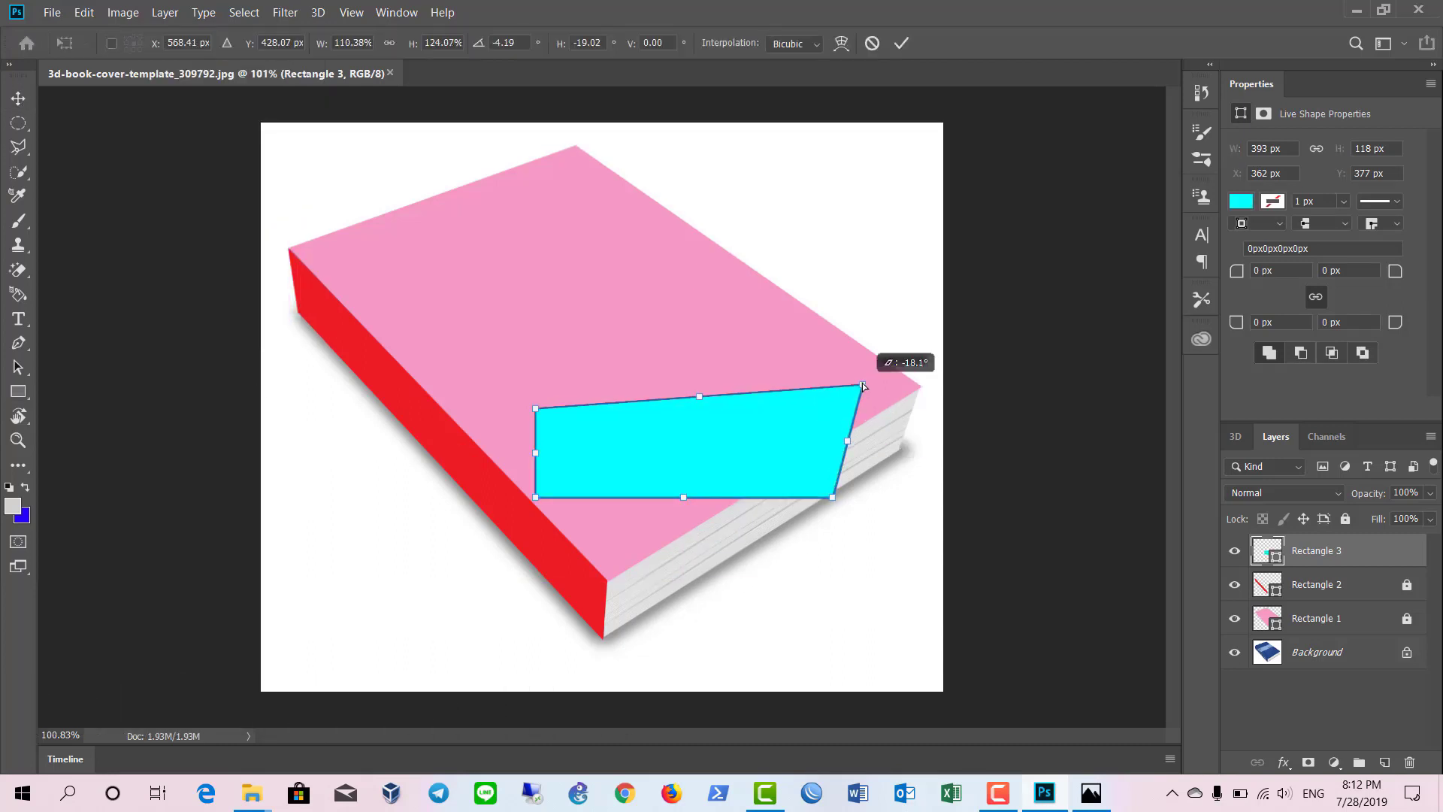
Stretch the cyan rectangle's corners toward the cover's lower corner, undoing a misplaced first distortion
{"action": "left_click_drag", "start_coordinate": [832, 408], "coordinate": [850, 345]}
{"action": "left_click_drag", "start_coordinate": [832, 497], "coordinate": [96, 174]}
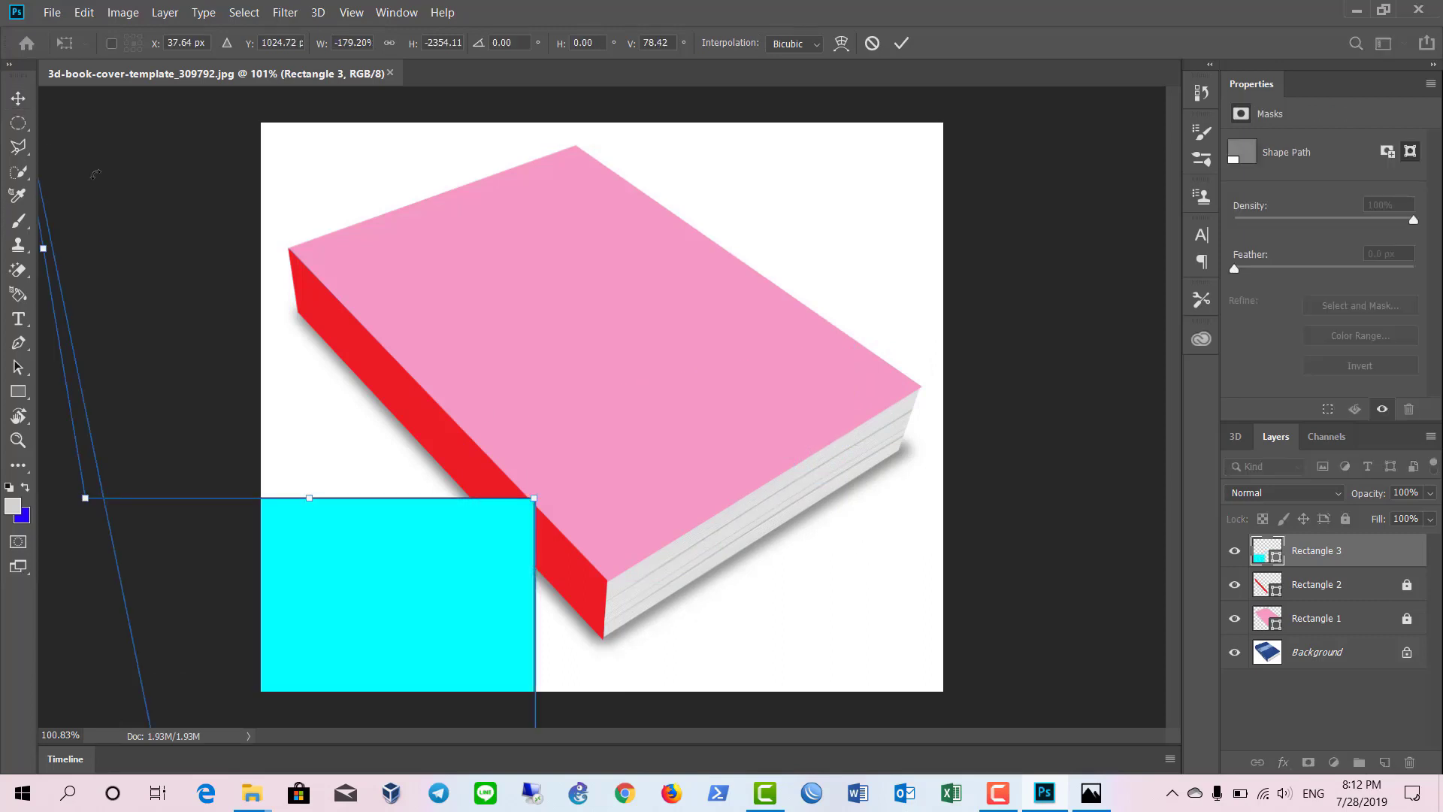
{"action": "key", "text": "ctrl+z"}
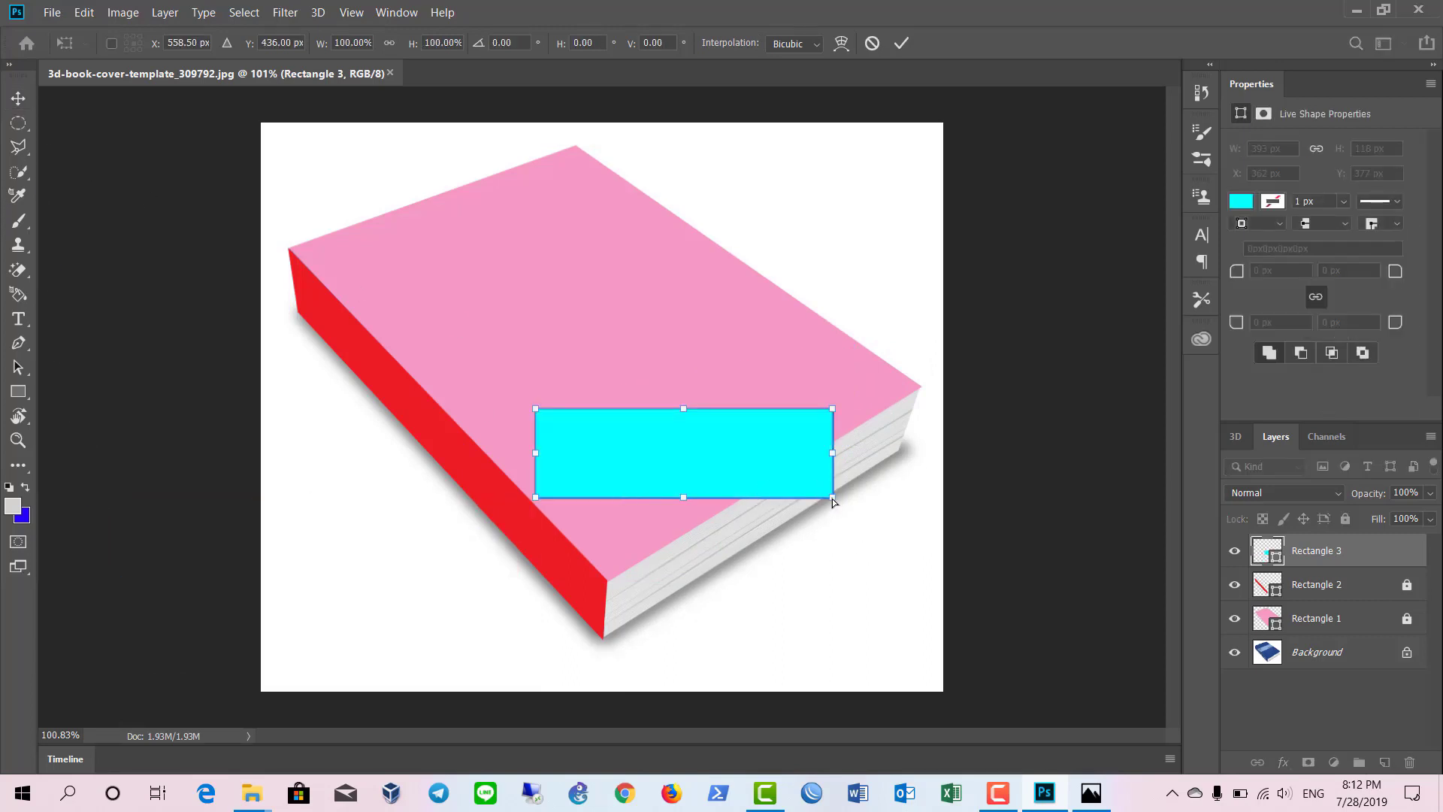
{"action": "left_click_drag", "start_coordinate": [832, 498], "coordinate": [921, 387]}
{"action": "left_click_drag", "start_coordinate": [832, 408], "coordinate": [851, 331]}
{"action": "left_click_drag", "start_coordinate": [535, 497], "coordinate": [607, 581]}
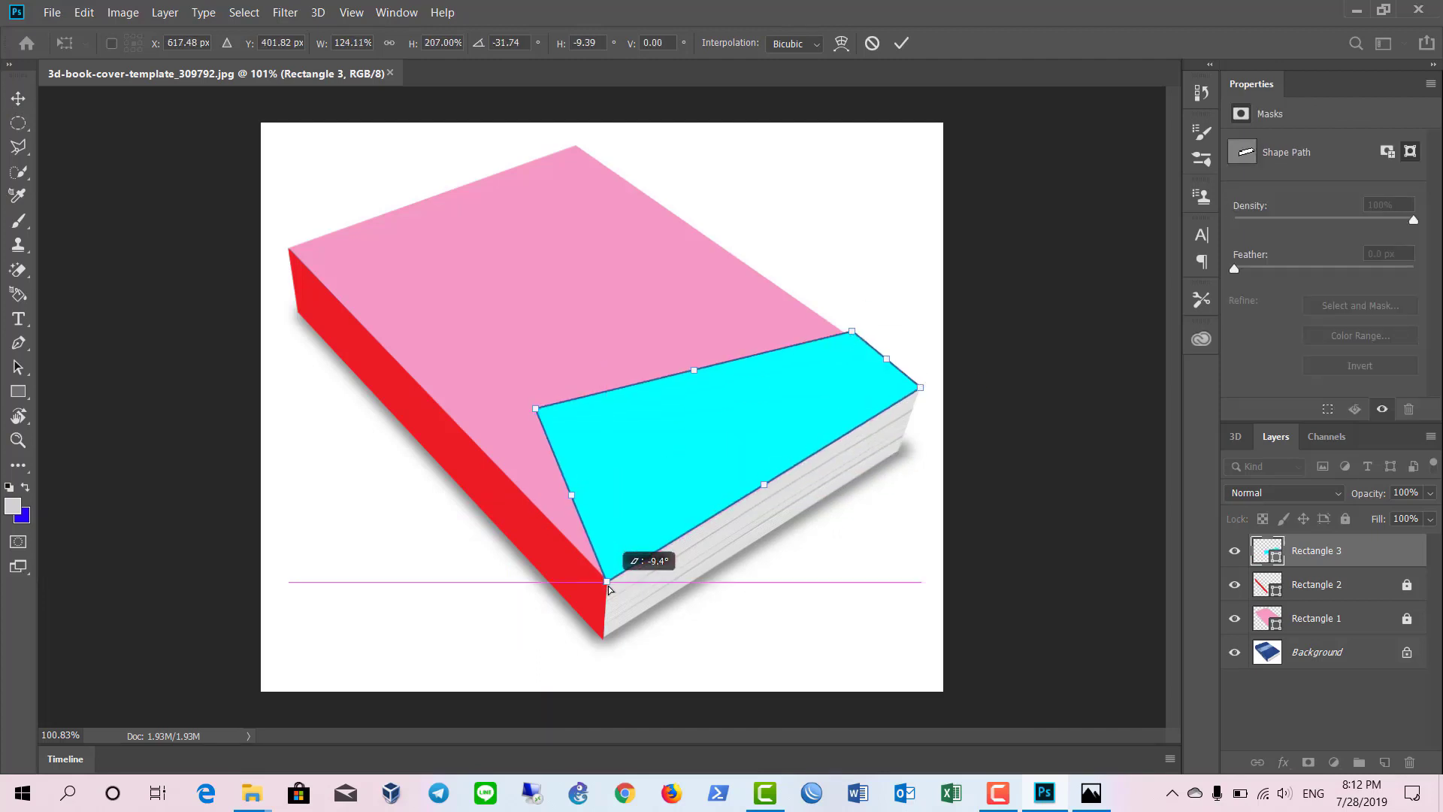
Fine-tune the band's corners so its top edge slants with the cover and meets the right tip
{"action": "left_click_drag", "start_coordinate": [535, 409], "coordinate": [523, 493]}
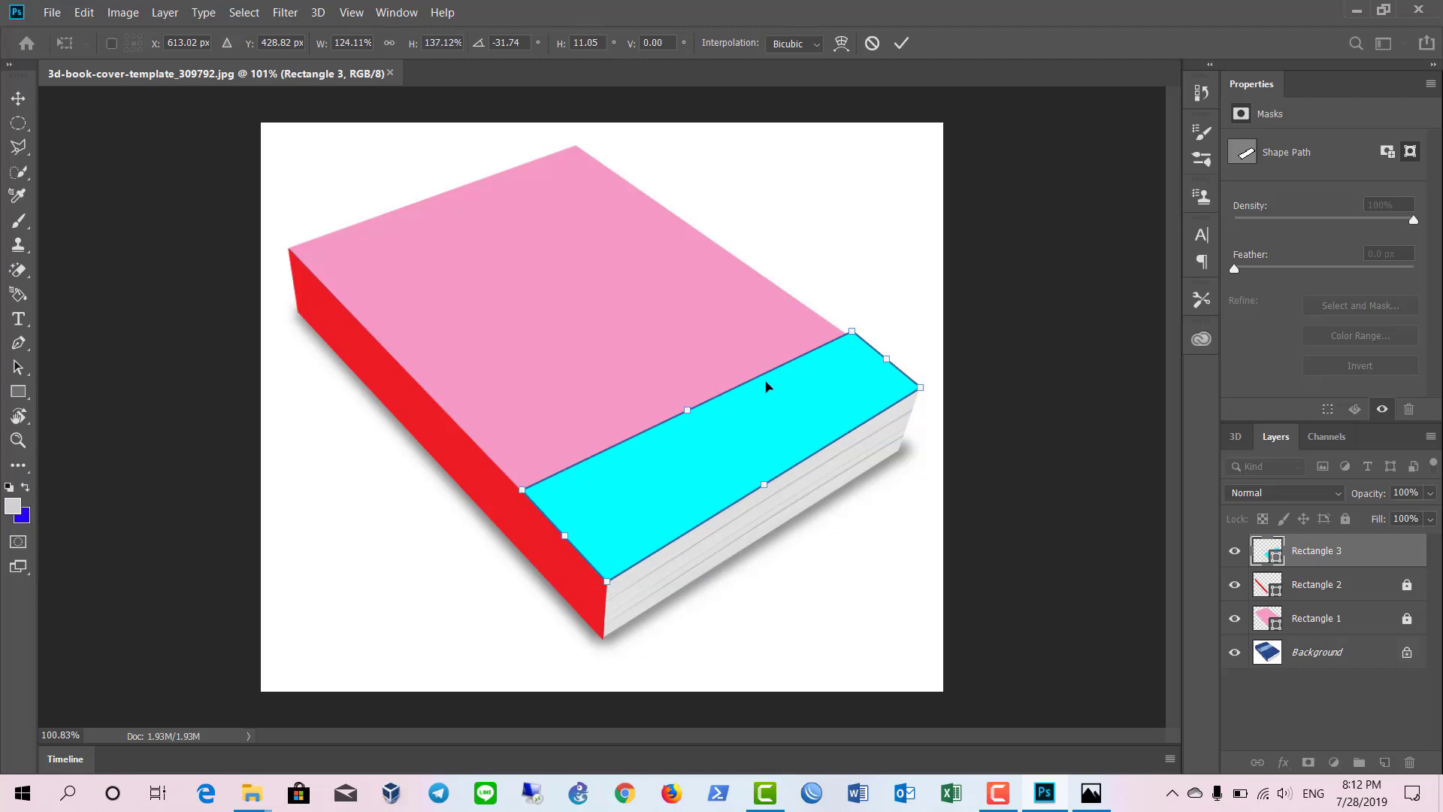
{"action": "left_click_drag", "start_coordinate": [851, 332], "coordinate": [837, 329]}
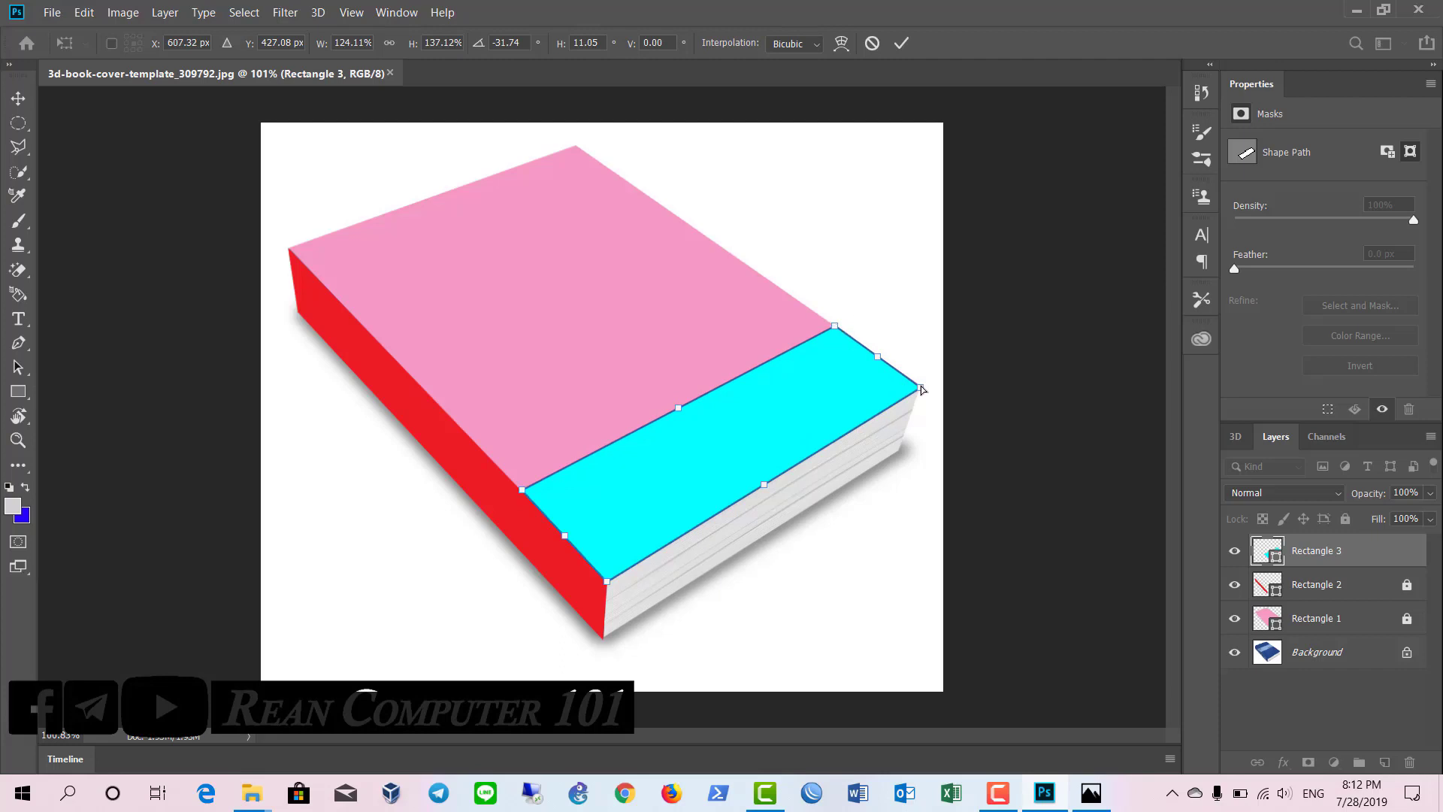
{"action": "left_click_drag", "start_coordinate": [923, 389], "coordinate": [921, 385]}
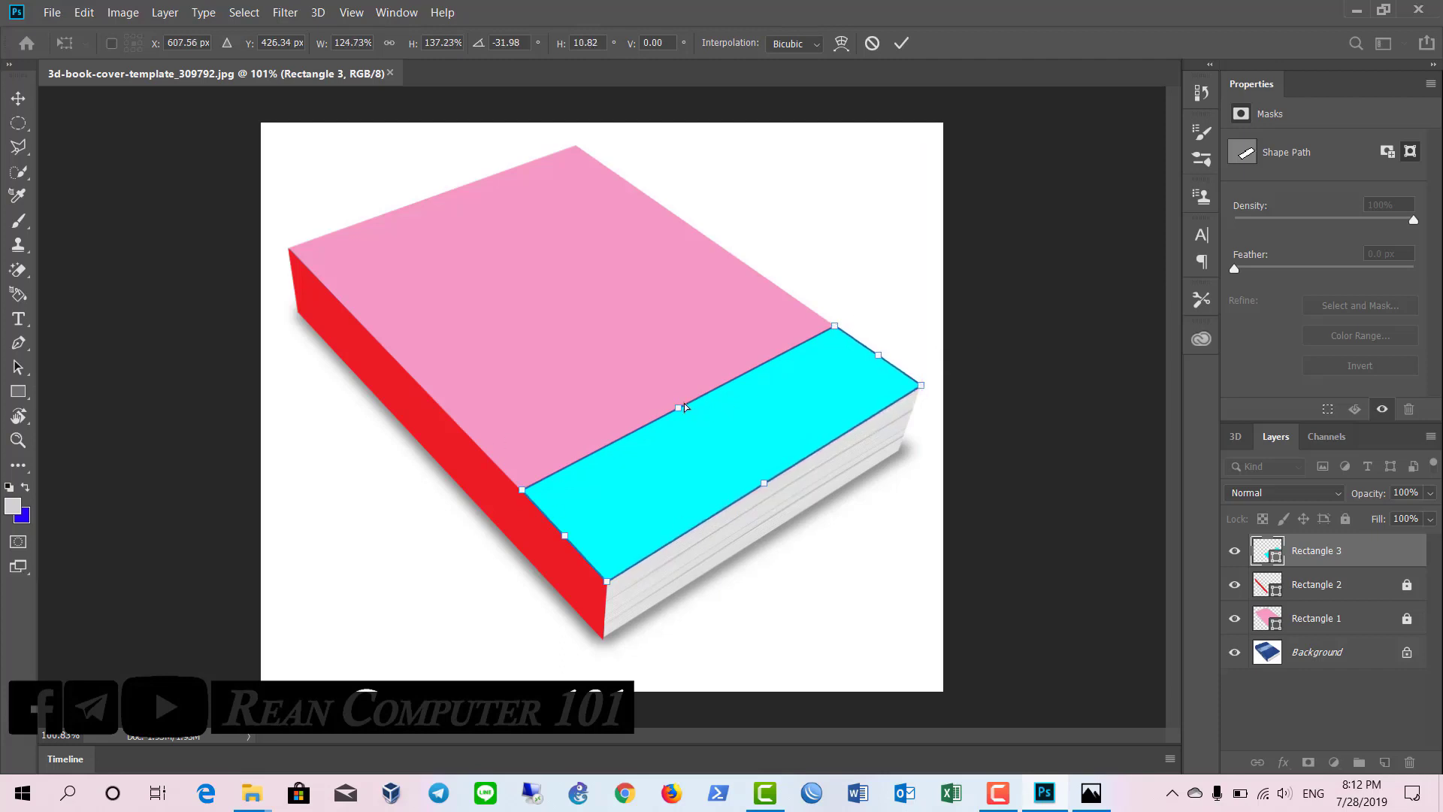
{"action": "left_click_drag", "start_coordinate": [680, 408], "coordinate": [673, 406]}
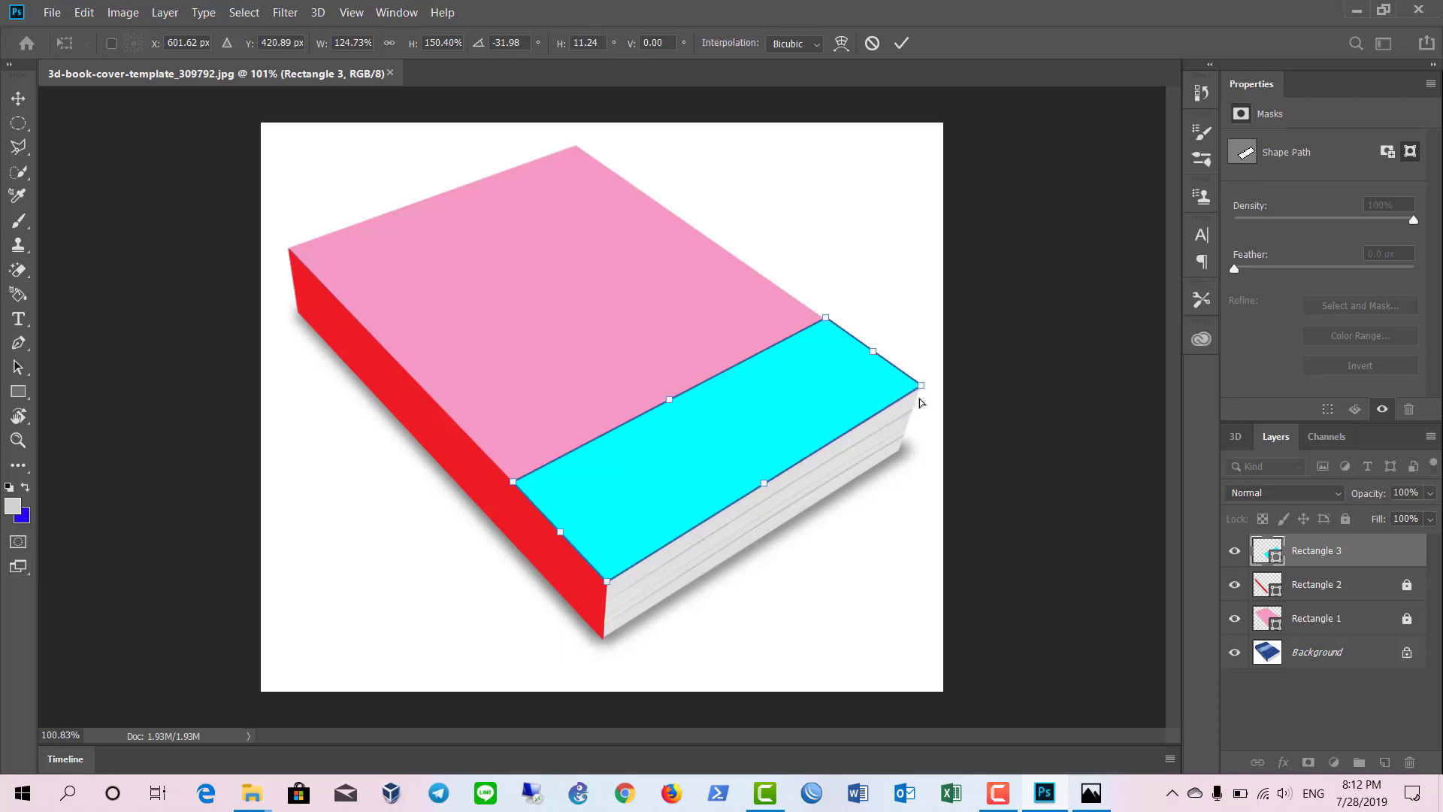
{"action": "left_click_drag", "start_coordinate": [923, 392], "coordinate": [923, 393]}
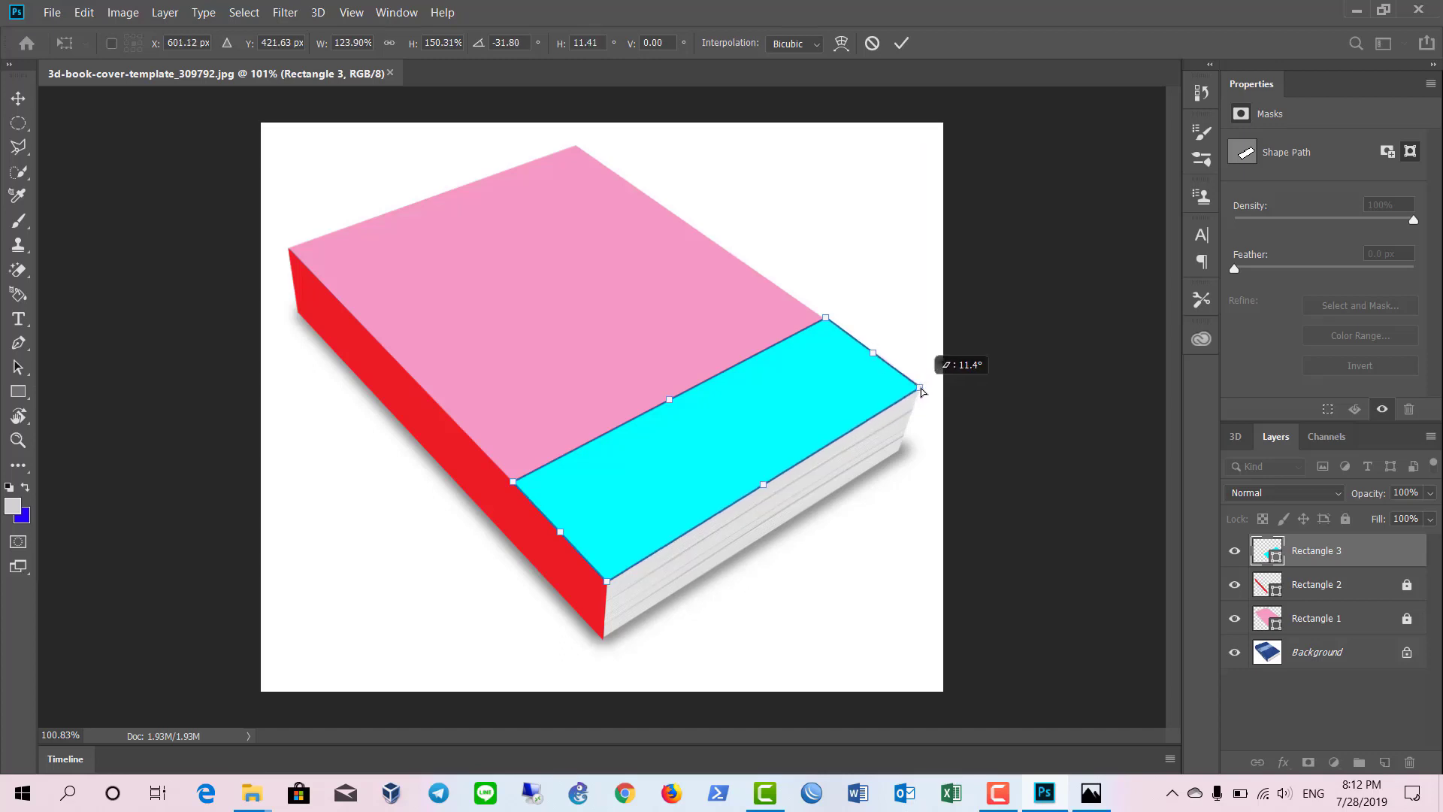
{"action": "left_click_drag", "start_coordinate": [923, 391], "coordinate": [924, 391]}
Commit the distortion, then warp the band's top edge and corner to meet the cover's right tip
{"action": "key", "text": "Return"}
{"action": "scroll", "coordinate": [923, 390], "scroll_direction": "up", "scroll_amount": 3}
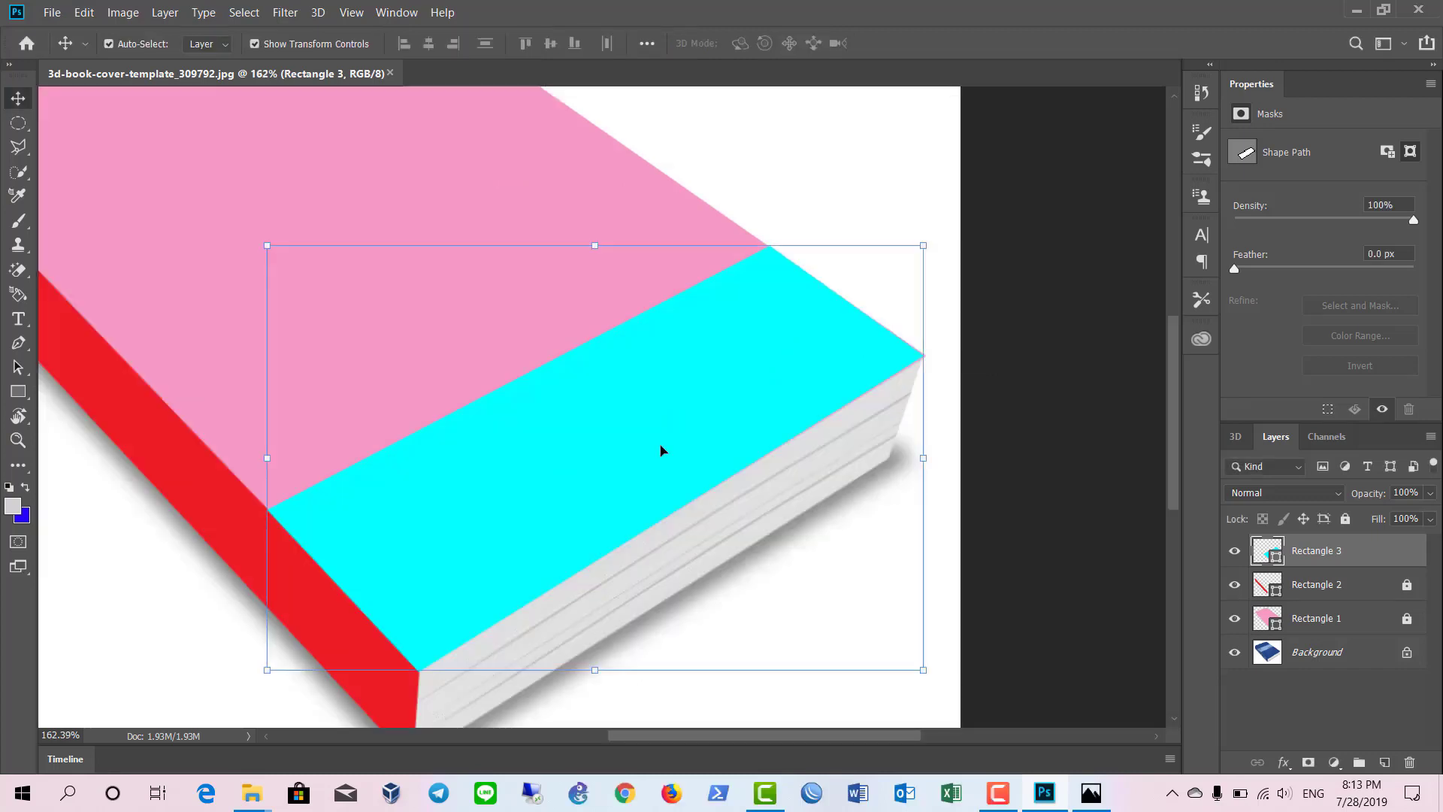
{"action": "key", "text": "ctrl+t"}
{"action": "right_click", "coordinate": [661, 450]}
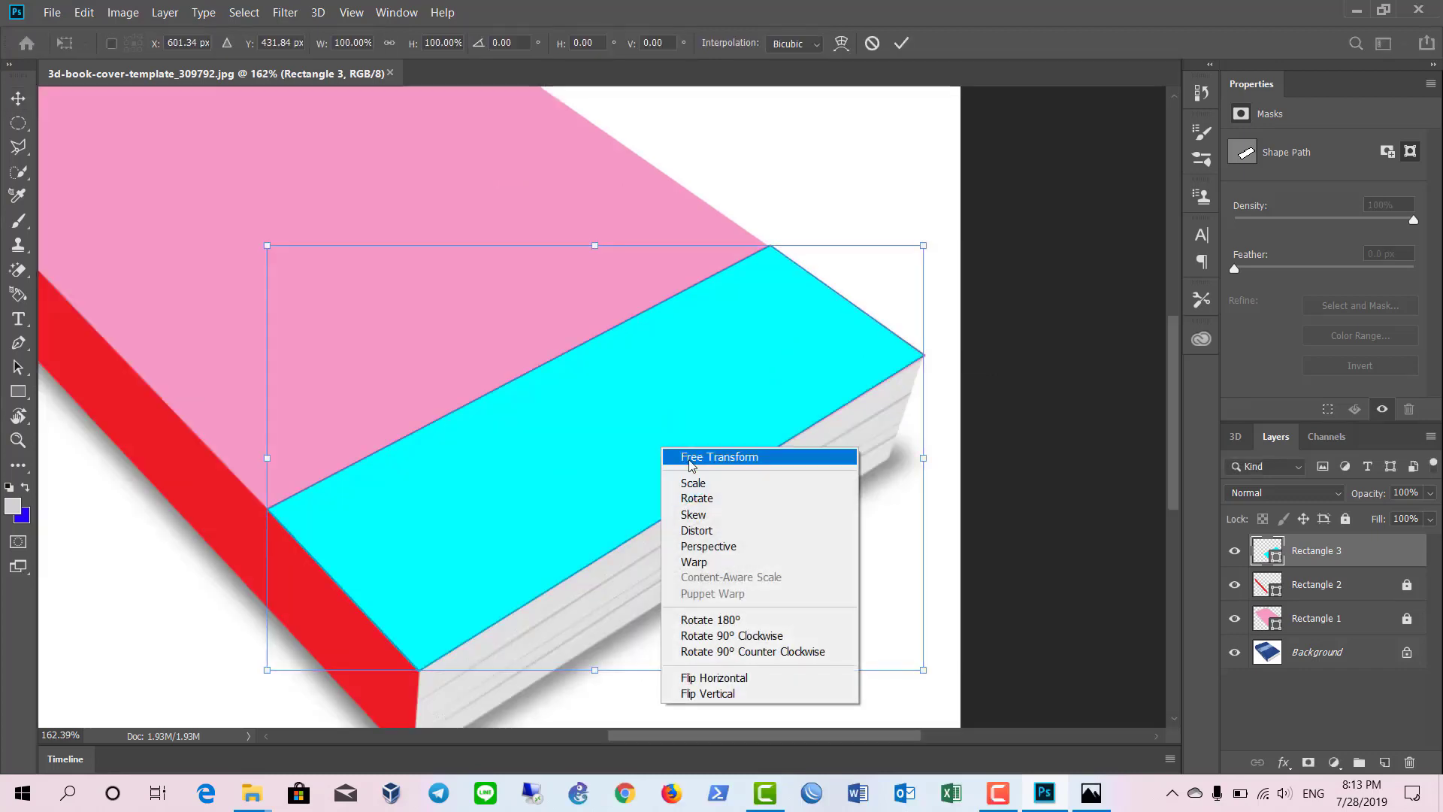
{"action": "left_click", "coordinate": [764, 563]}
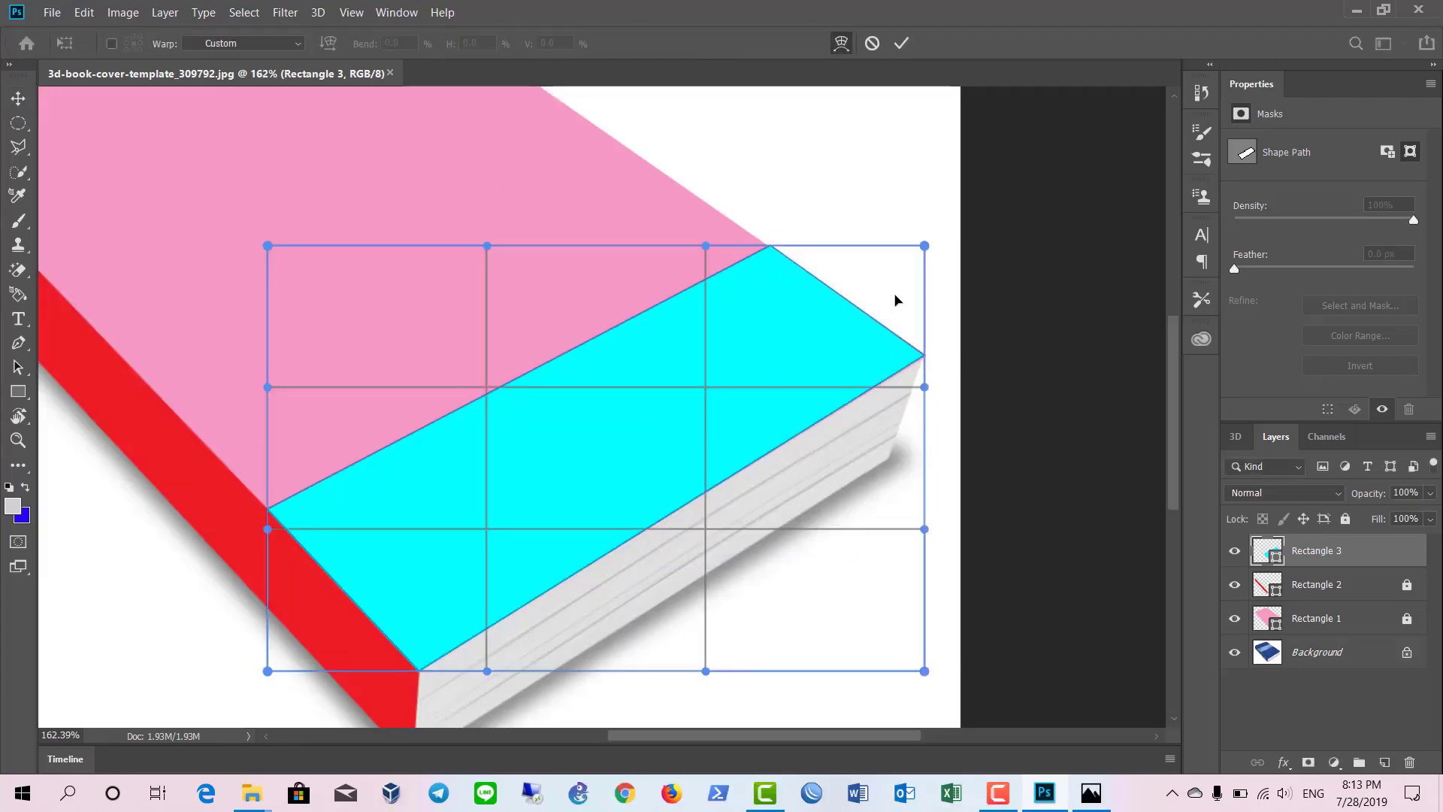
{"action": "left_click_drag", "start_coordinate": [925, 250], "coordinate": [928, 248]}
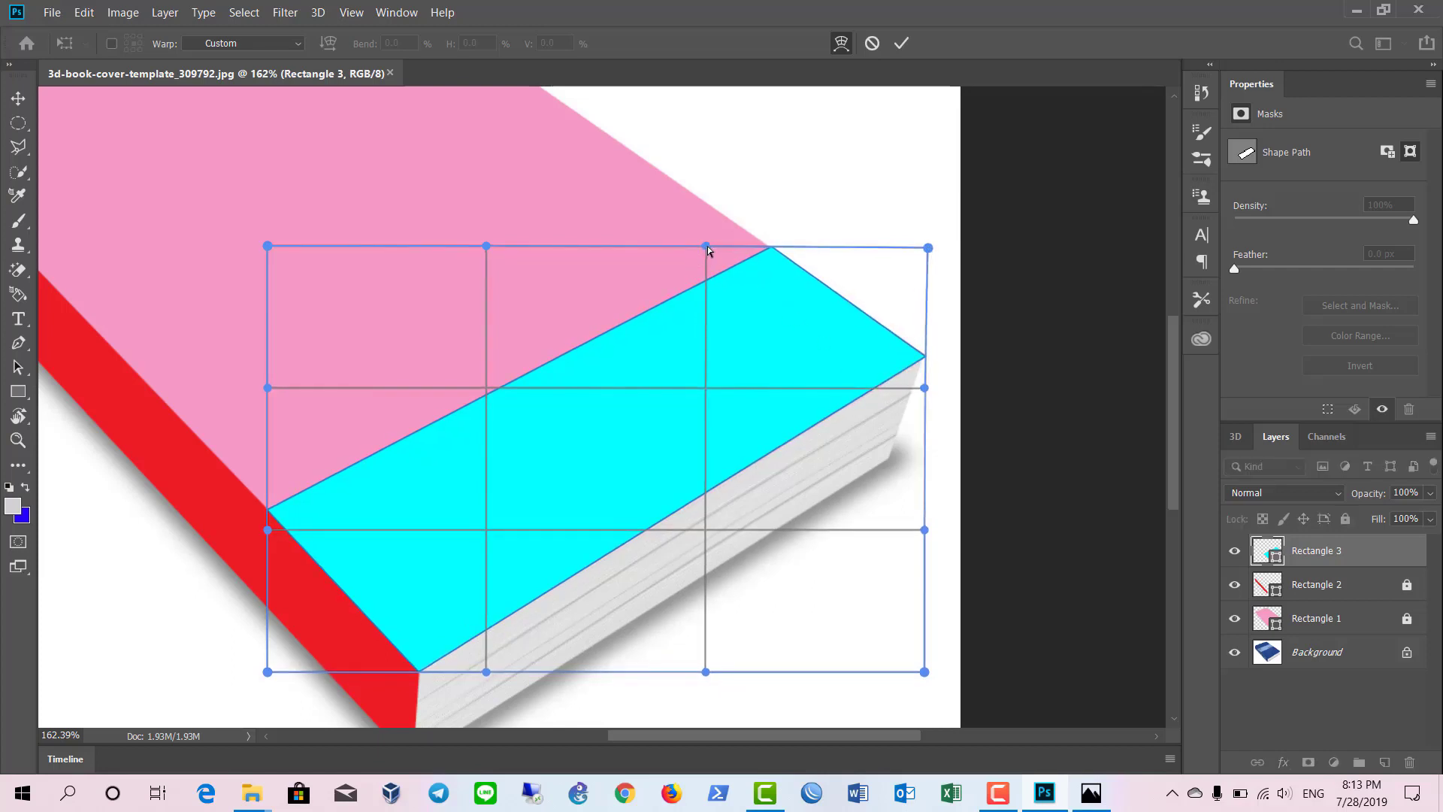
{"action": "left_click_drag", "start_coordinate": [705, 246], "coordinate": [702, 249]}
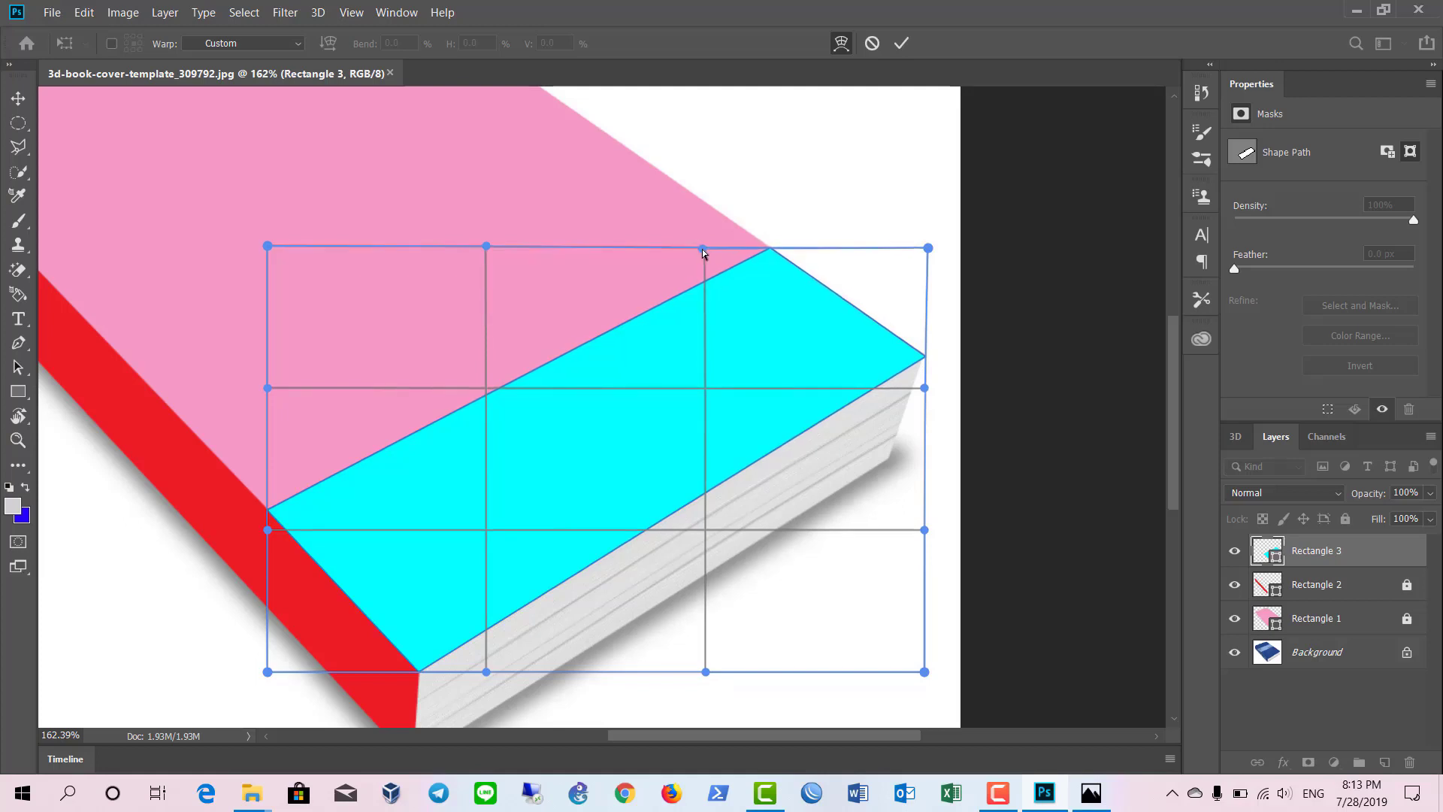
{"action": "key", "text": "Return"}
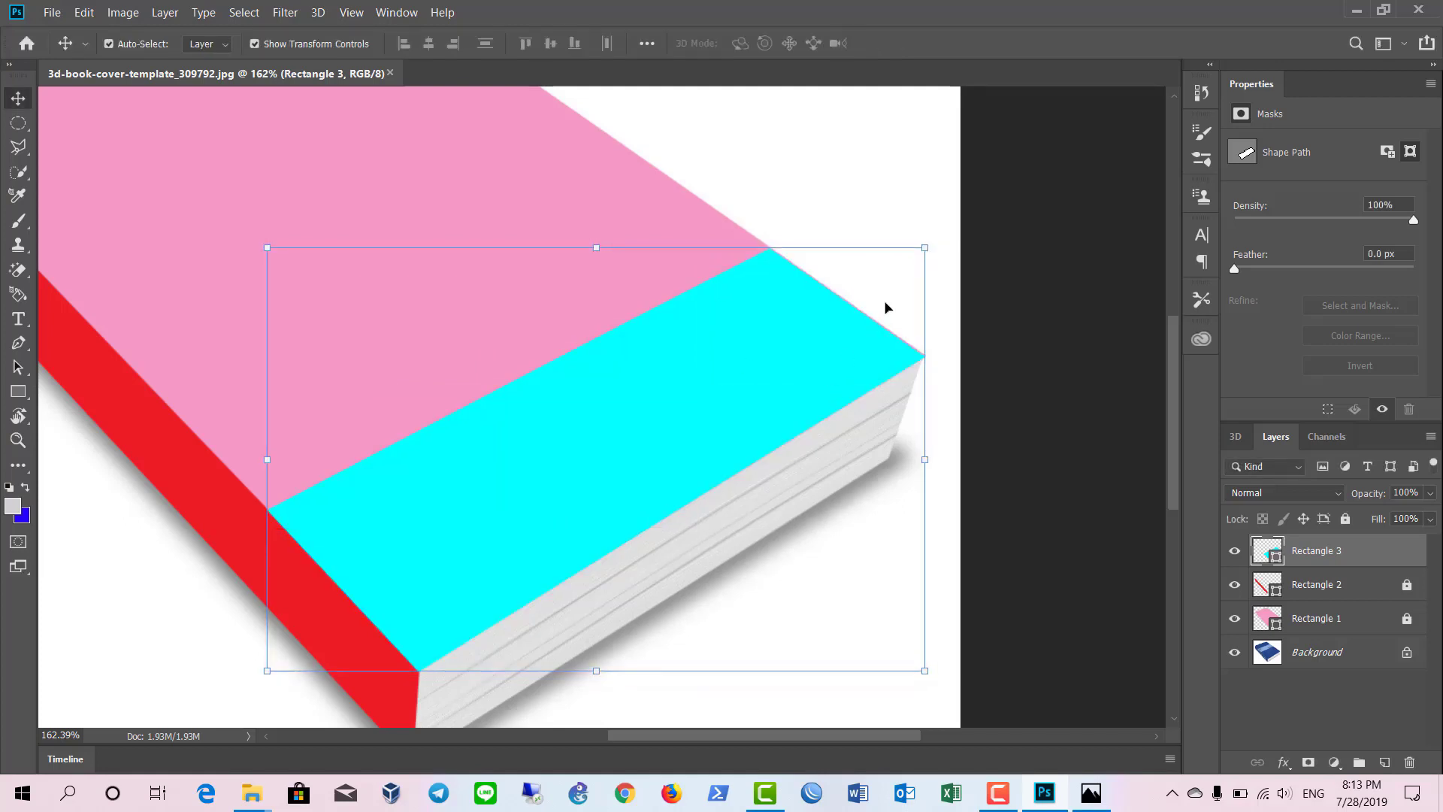
{"action": "left_click_drag", "start_coordinate": [926, 248], "coordinate": [926, 250]}
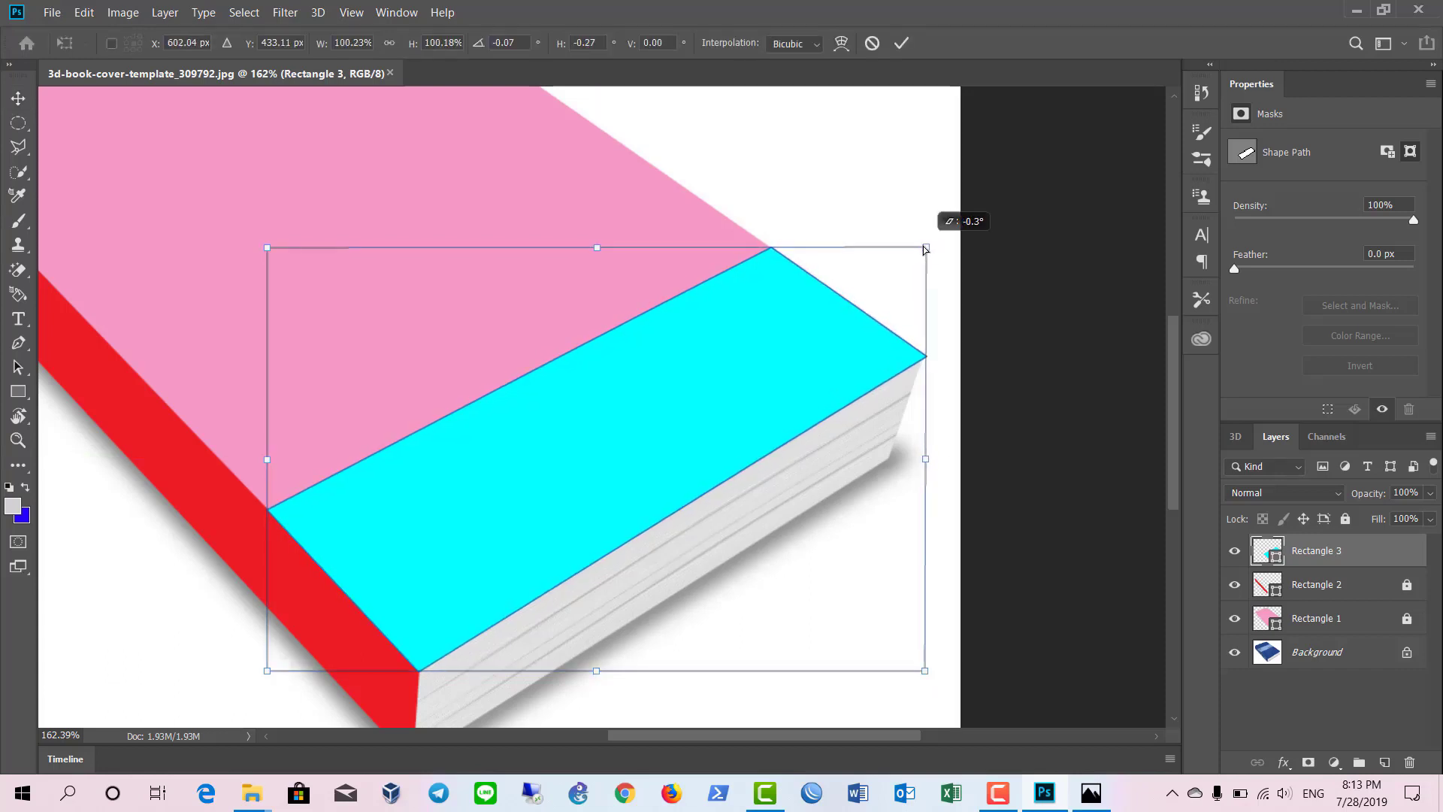
{"action": "key", "text": "Return"}
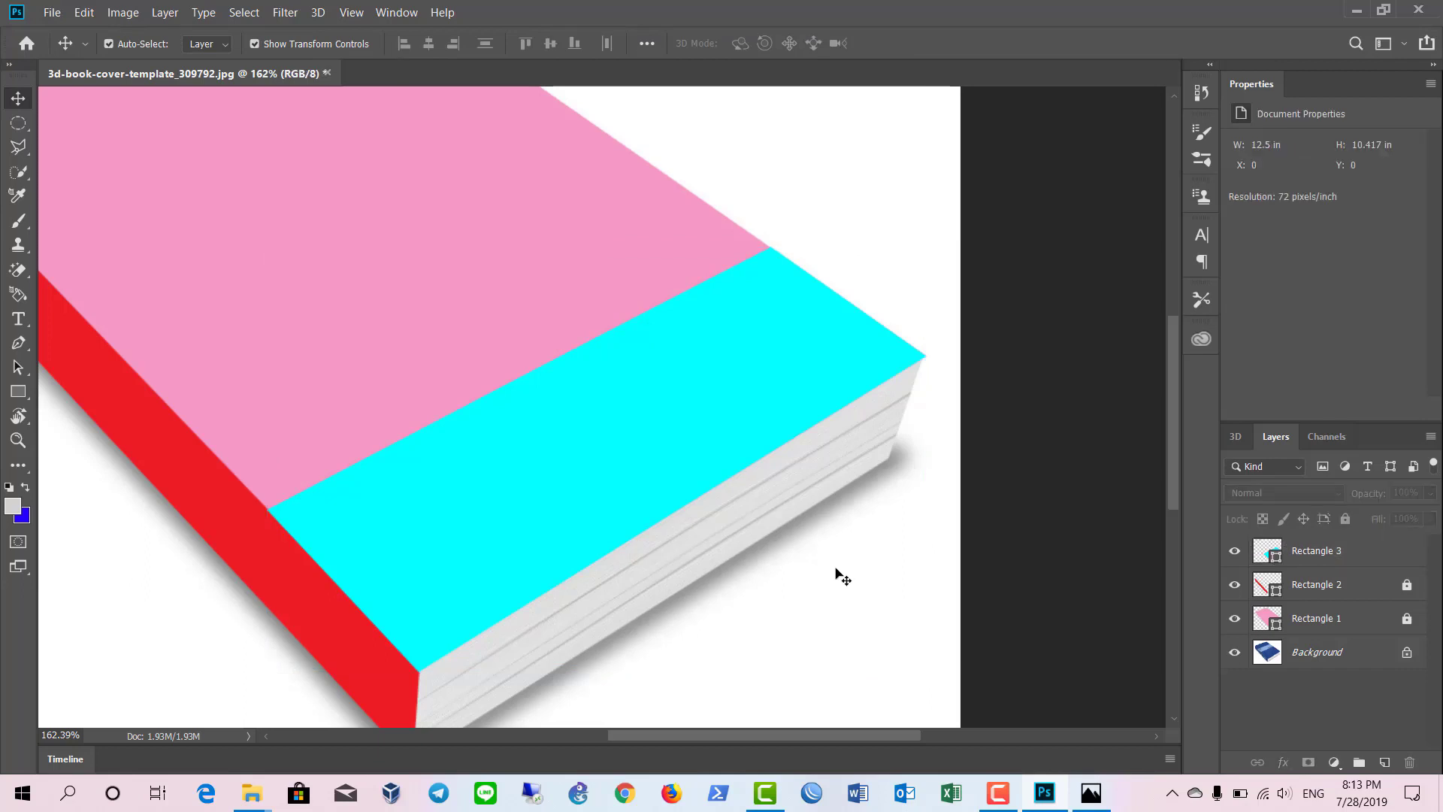
Lock all on the Rectangle 3 layer, deselect, and briefly check the 3Dbook.jpg reference
{"action": "scroll", "coordinate": [826, 551], "scroll_direction": "down", "scroll_amount": 3}
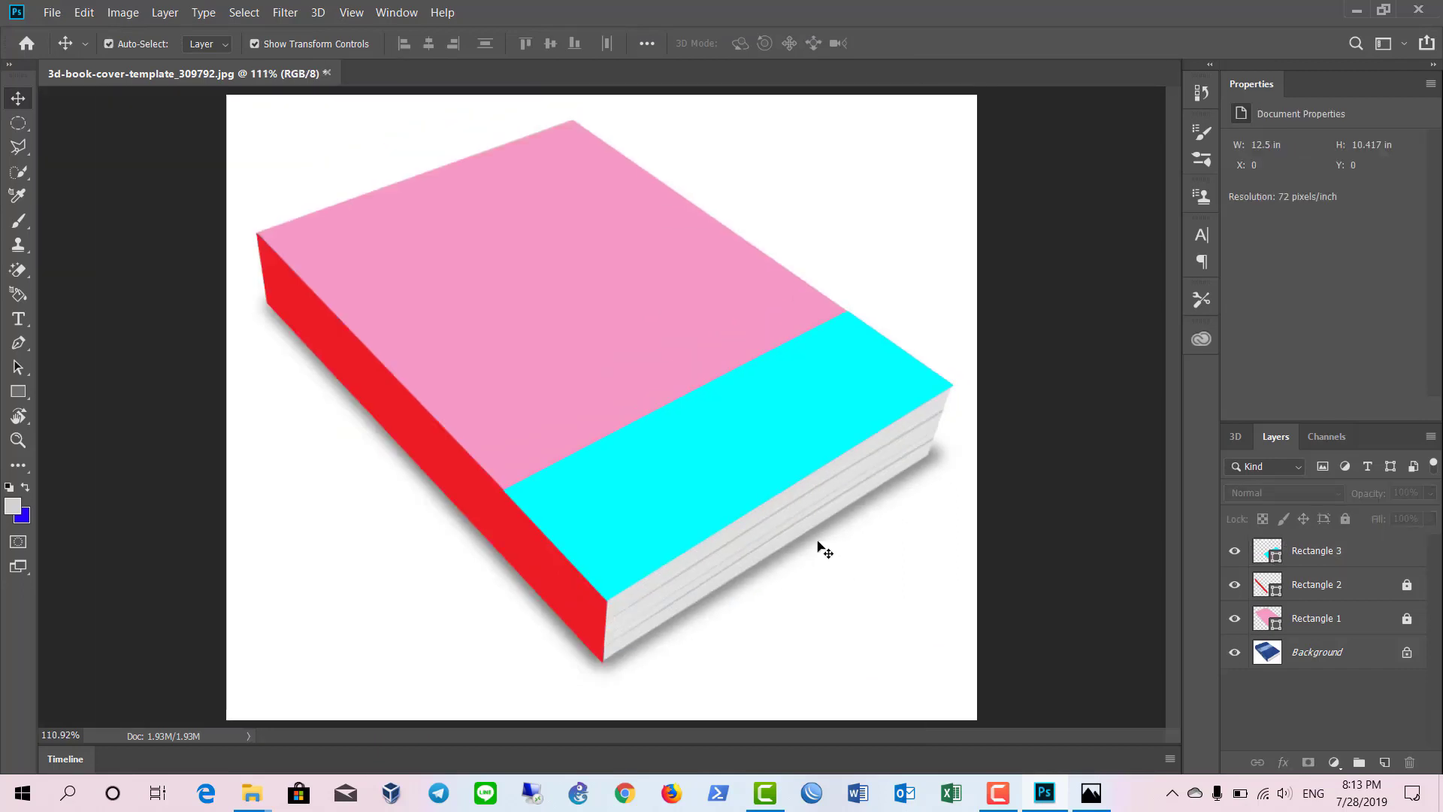
{"action": "left_click", "coordinate": [1341, 556]}
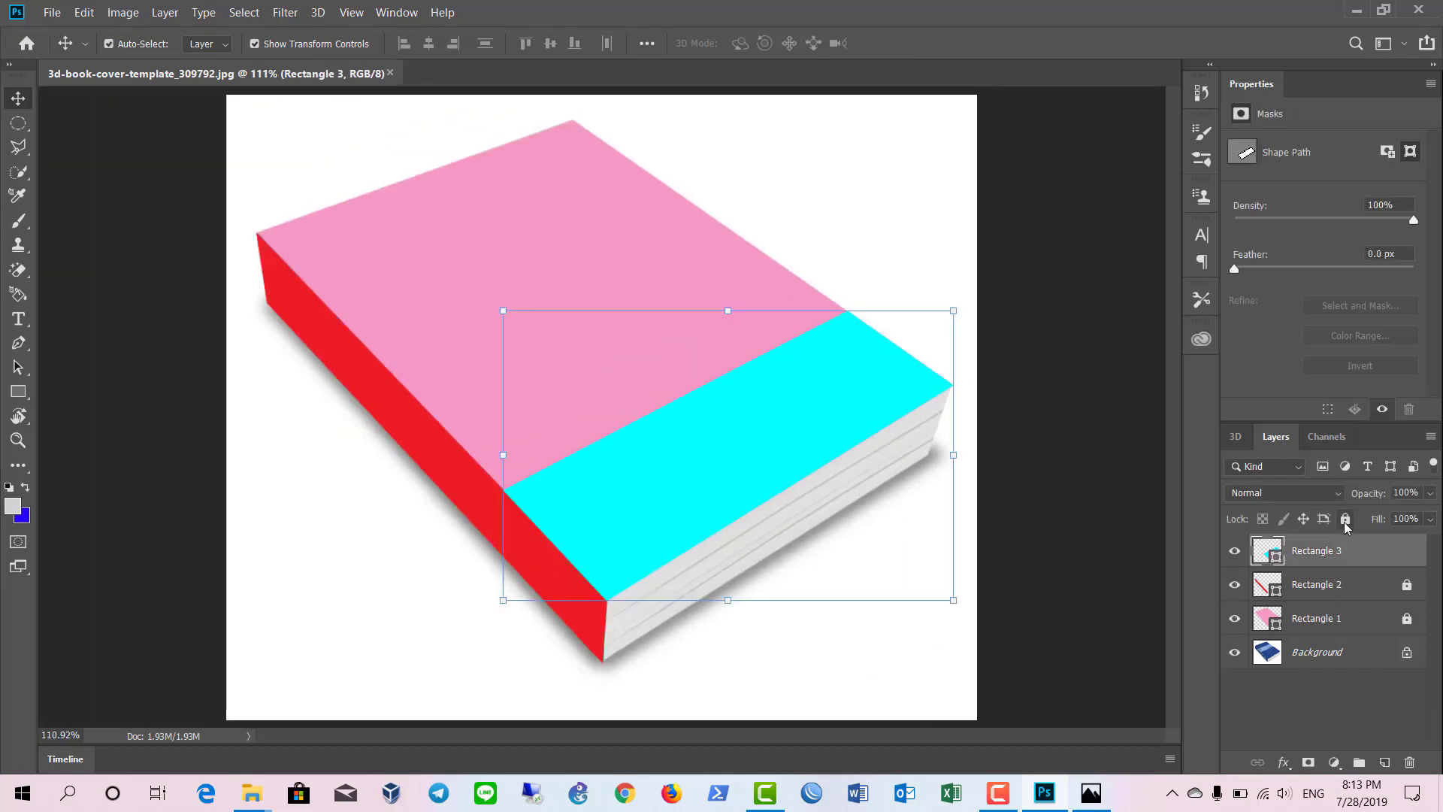
{"action": "left_click", "coordinate": [1344, 519]}
{"action": "left_click_drag", "start_coordinate": [569, 367], "coordinate": [723, 655]}
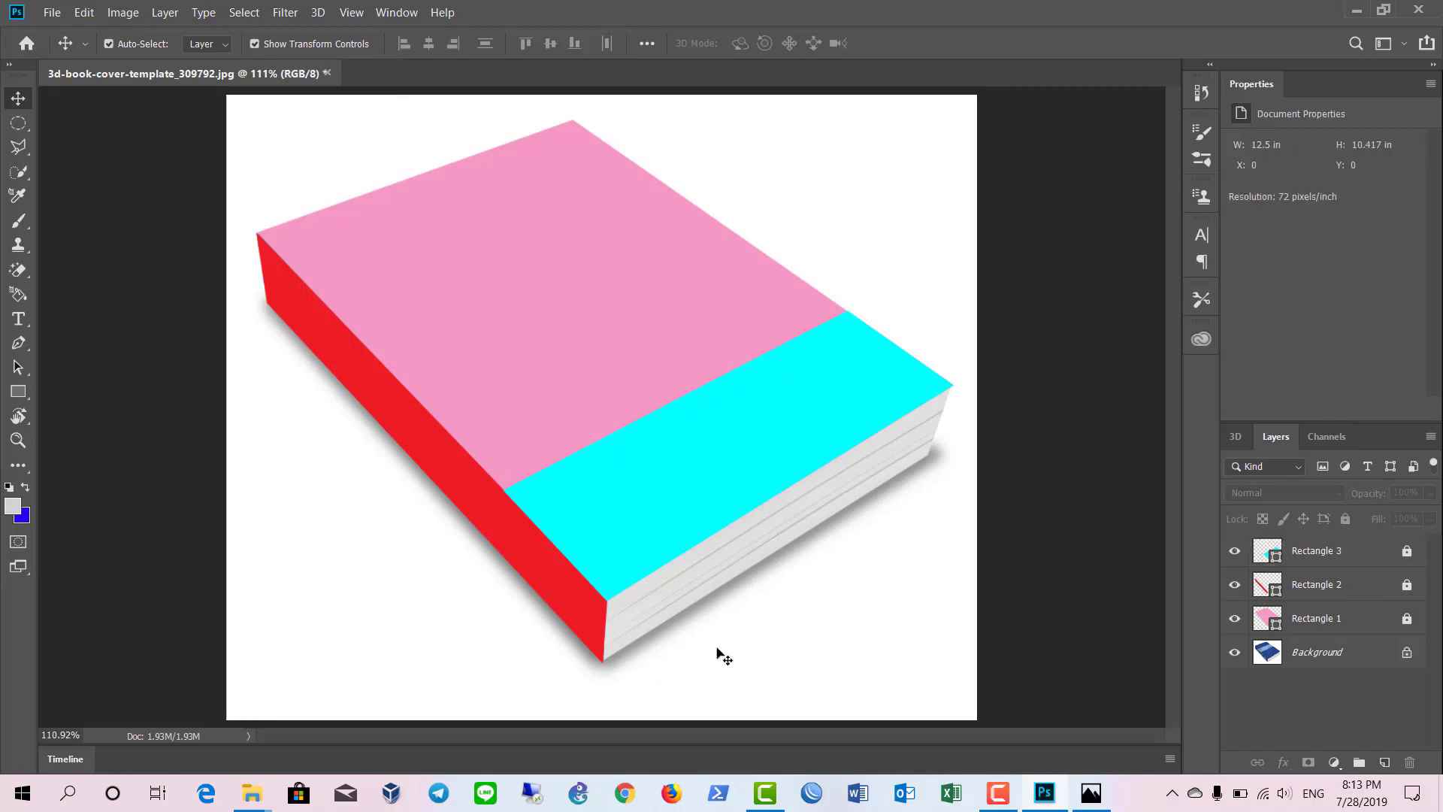
{"action": "left_click", "coordinate": [1094, 798]}
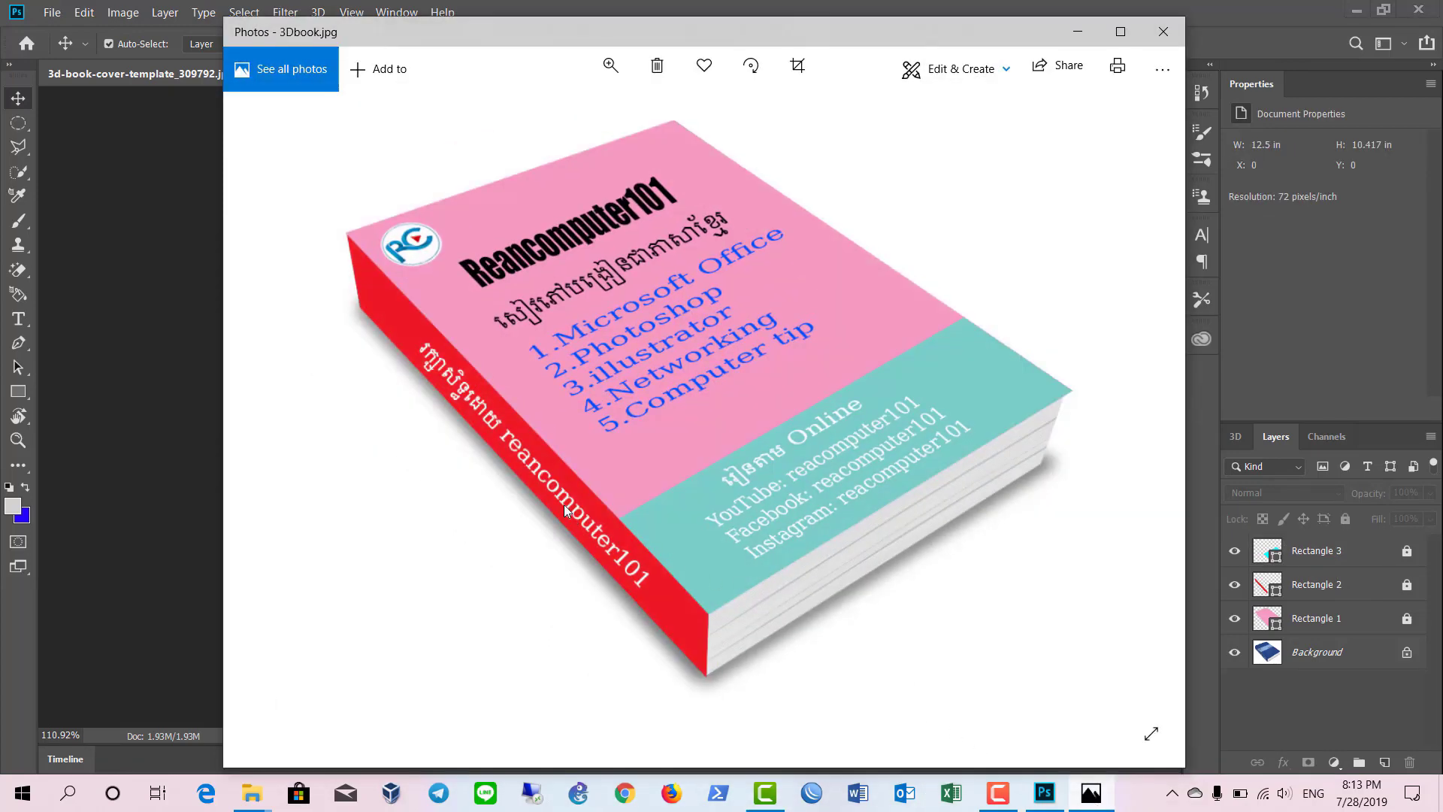
{"action": "left_click", "coordinate": [1108, 803]}
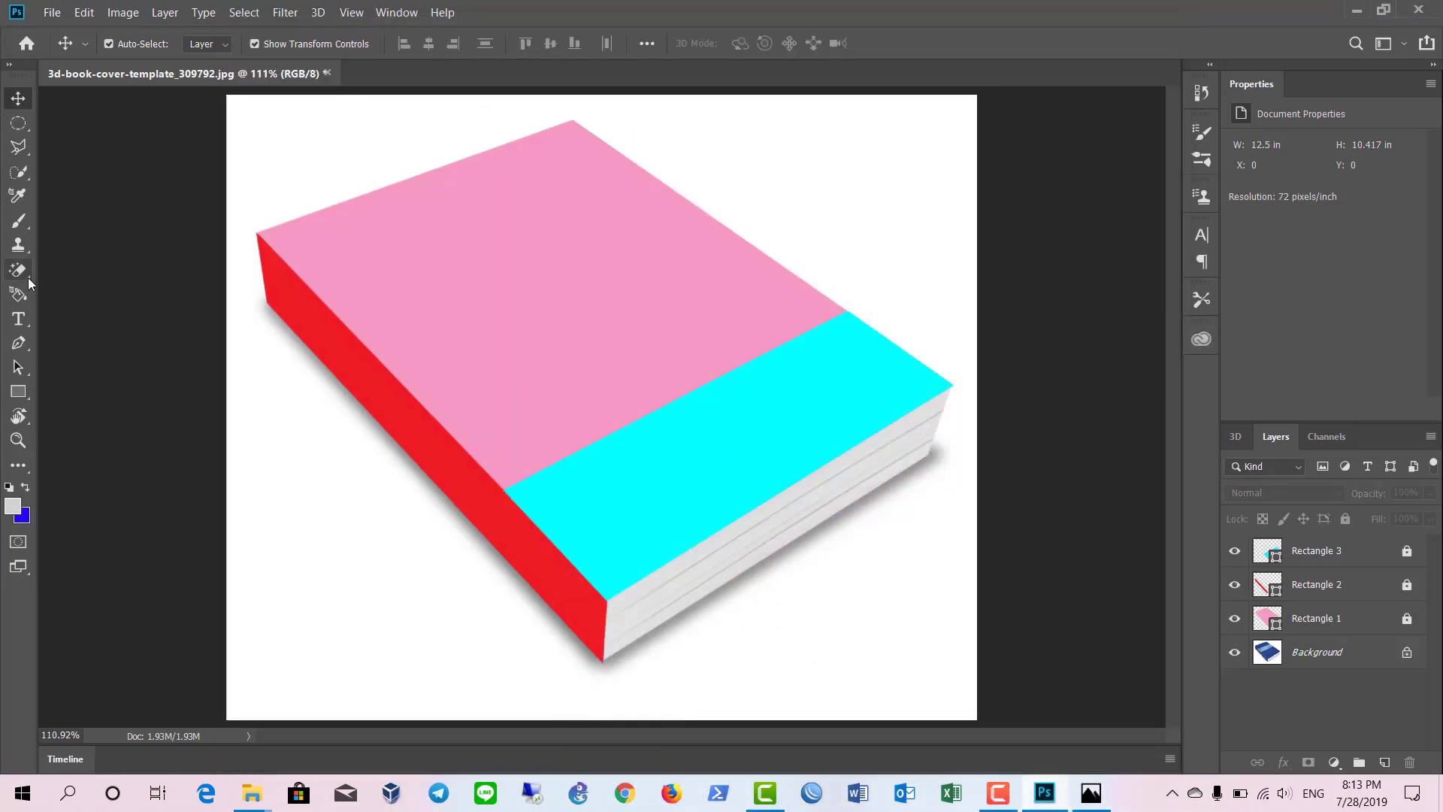
Add a text line on the cover reading 'រក្សាសិទ្ធដោយ ReanComputer101'
{"action": "left_click", "coordinate": [18, 319]}
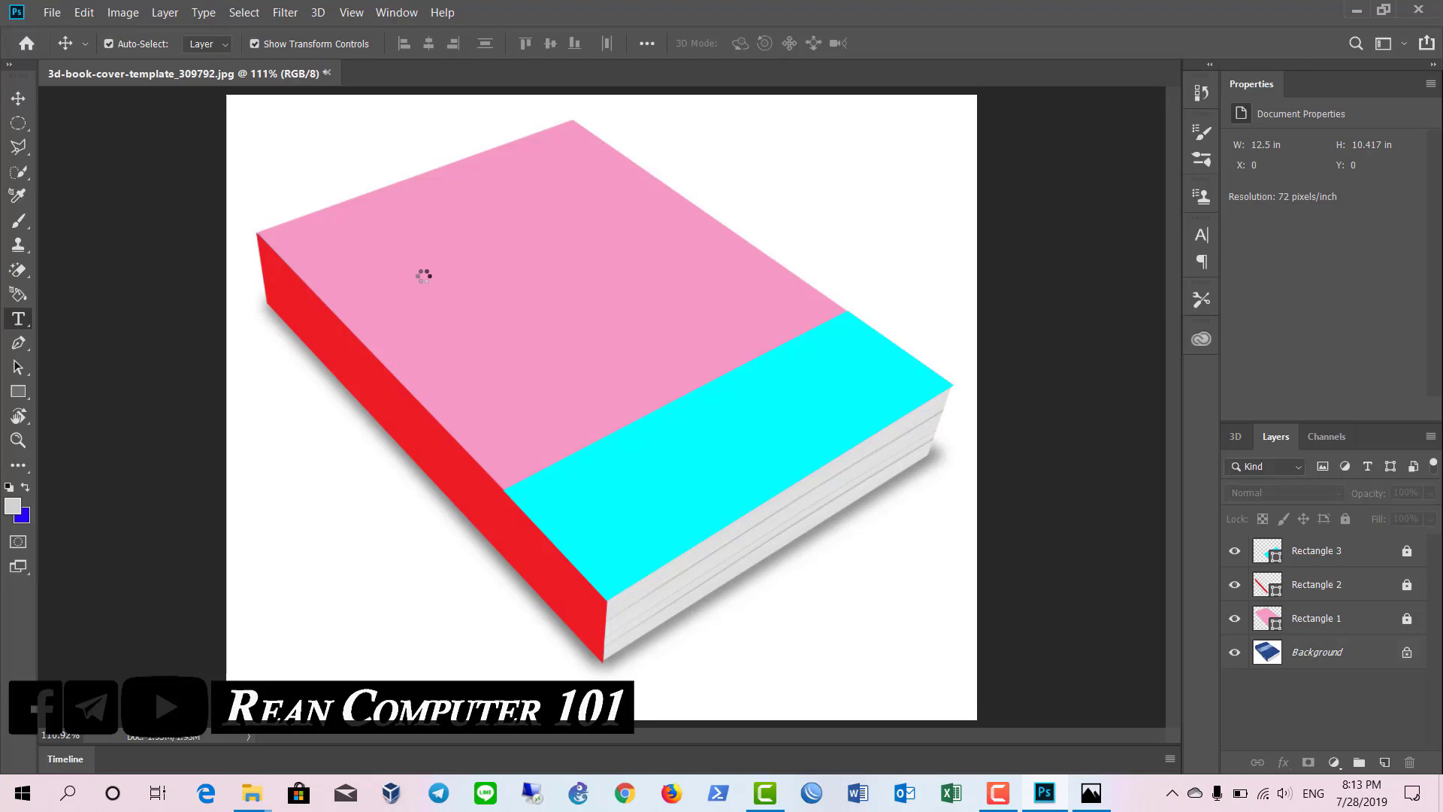
{"action": "left_click", "coordinate": [422, 274]}
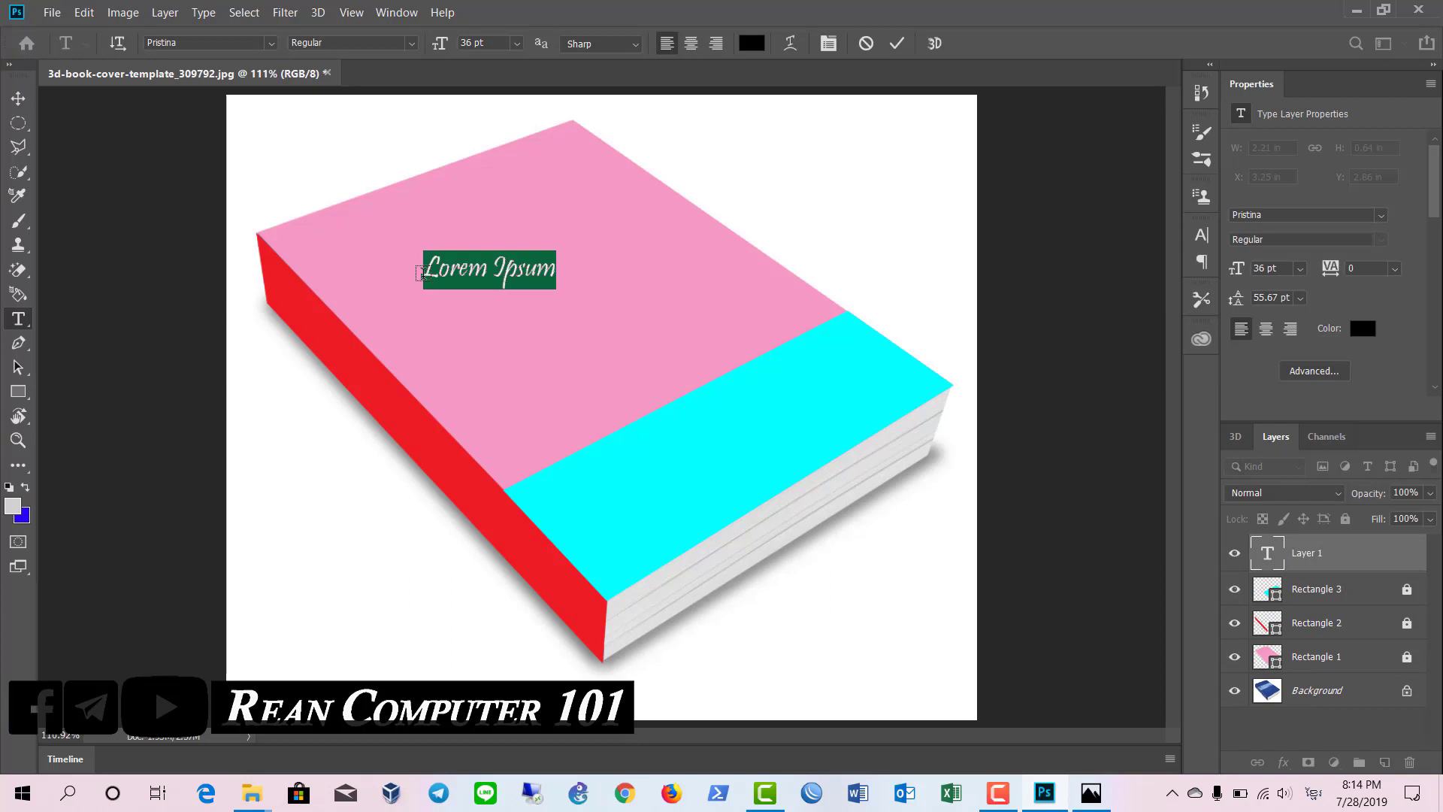
{"action": "key", "text": "BackSpace"}
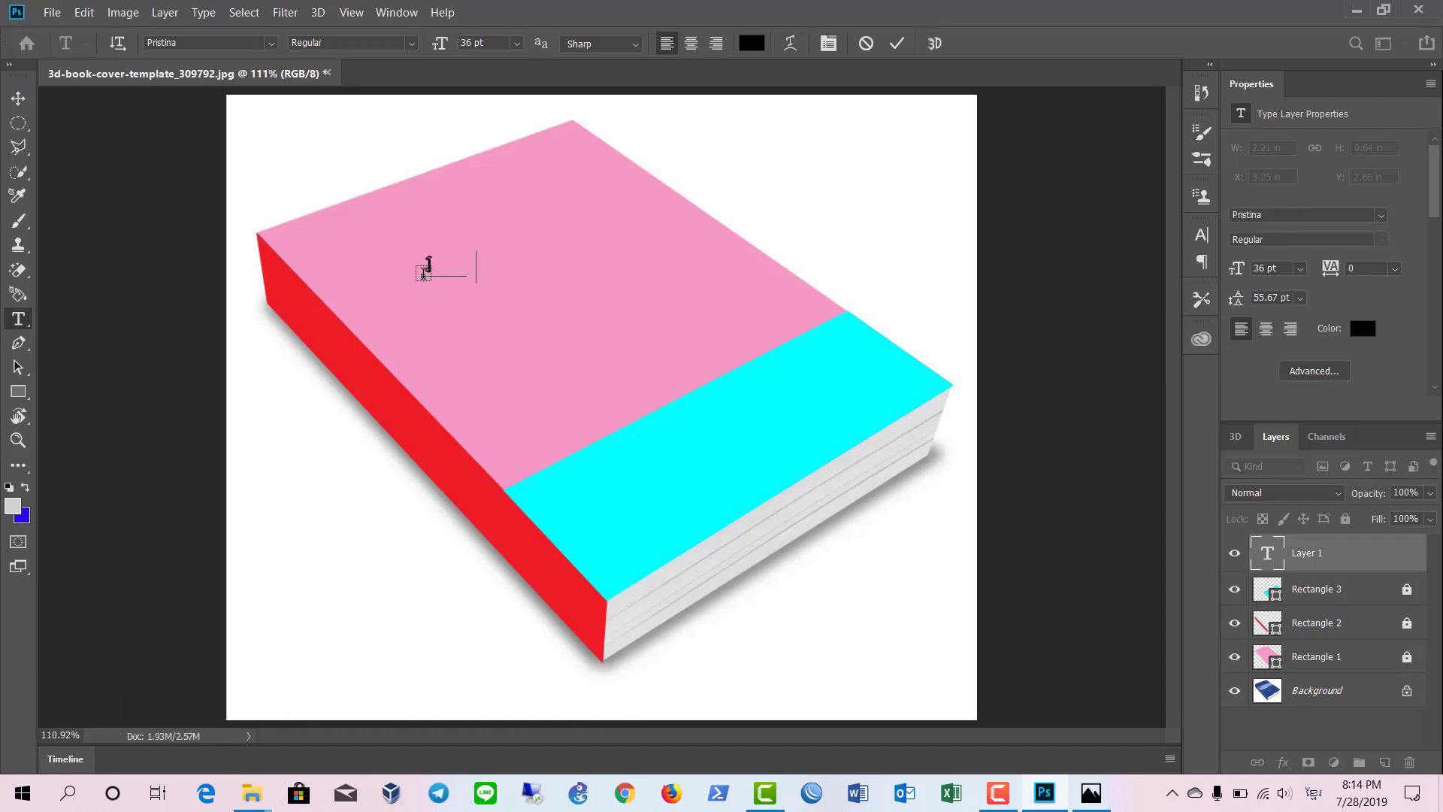
{"action": "type", "text": "រក្សាសិទ្ធដោយ រា"}
{"action": "key", "text": "alt+shift"}
{"action": "type", "text": "ReanCompu"}
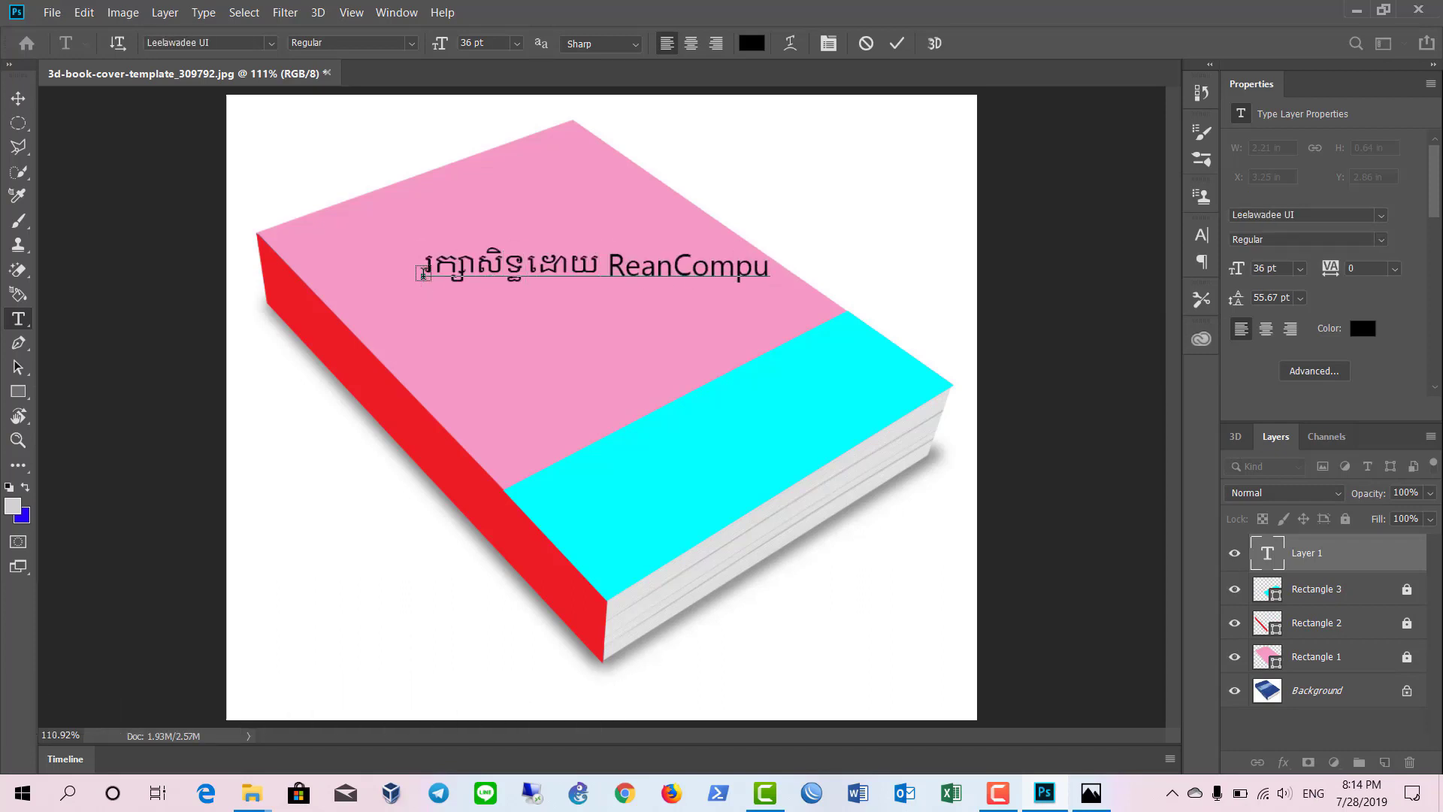
{"action": "type", "text": "ter101"}
Set the Khmer words in Khmer Unicode Serif and commit the text
{"action": "left_click_drag", "start_coordinate": [423, 271], "coordinate": [569, 271]}
{"action": "left_click", "coordinate": [270, 43]}
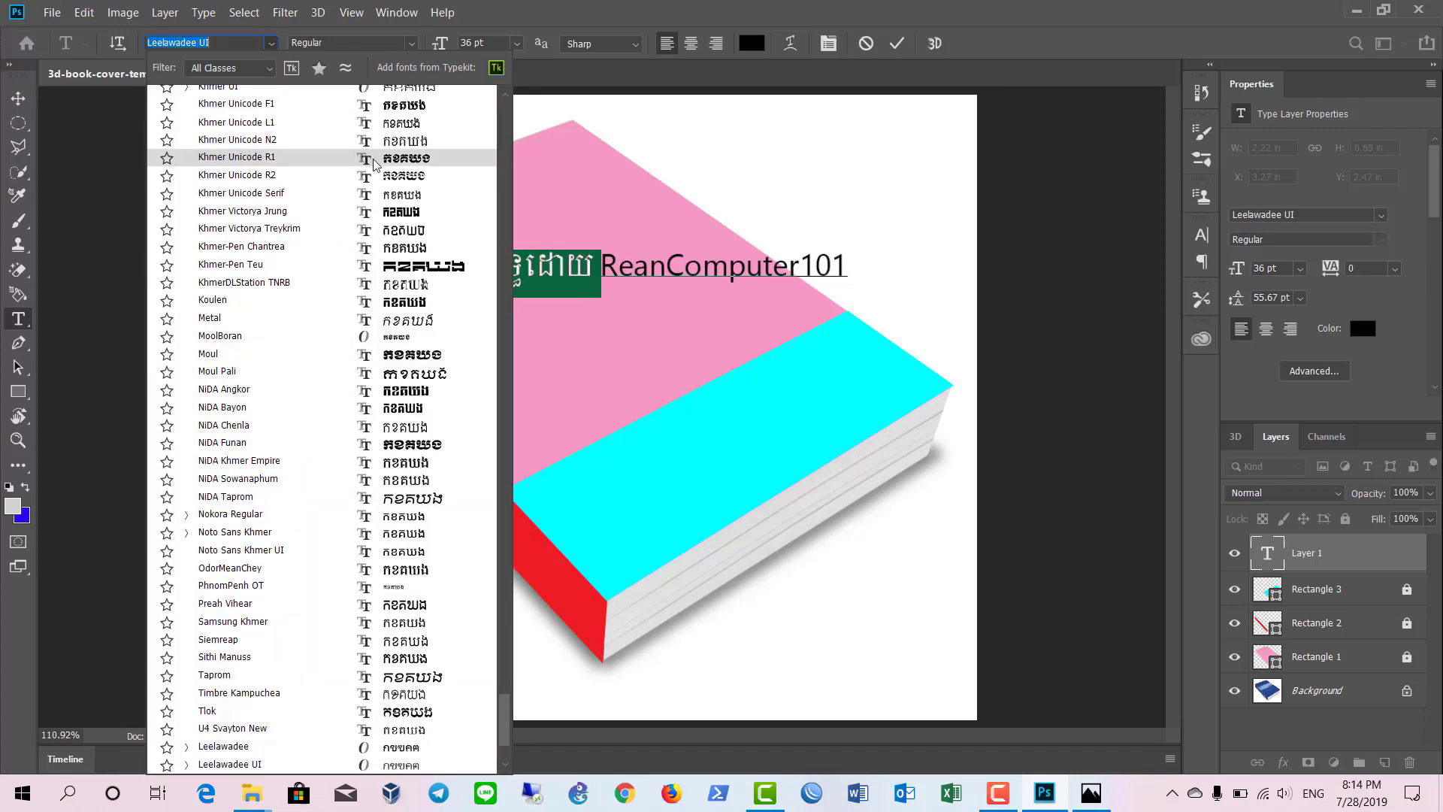
{"action": "left_click", "coordinate": [394, 194]}
{"action": "left_click", "coordinate": [18, 99]}
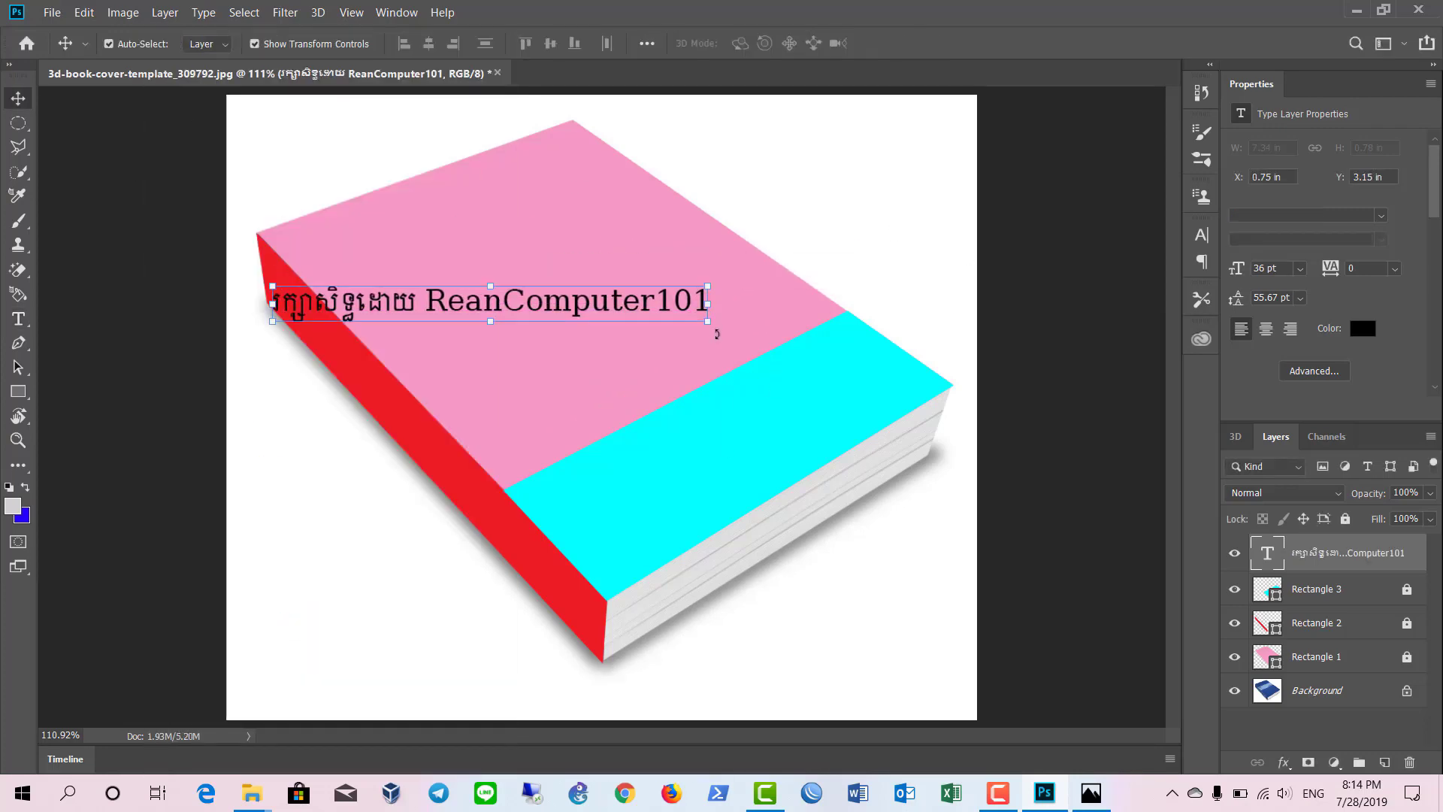
{"action": "key", "text": "ctrl+t"}
Skew, rotate and shrink the credit text onto the red spine and commit it
{"action": "left_click_drag", "start_coordinate": [707, 321], "coordinate": [594, 595]}
{"action": "mouse_move", "coordinate": [300, 259]}
{"action": "left_mouse_down"}
{"action": "mouse_move", "coordinate": [280, 355]}
{"action": "mouse_move", "coordinate": [305, 285]}
{"action": "left_mouse_up"}
{"action": "left_click_drag", "start_coordinate": [587, 598], "coordinate": [630, 605]}
{"action": "left_click_drag", "start_coordinate": [451, 496], "coordinate": [413, 439]}
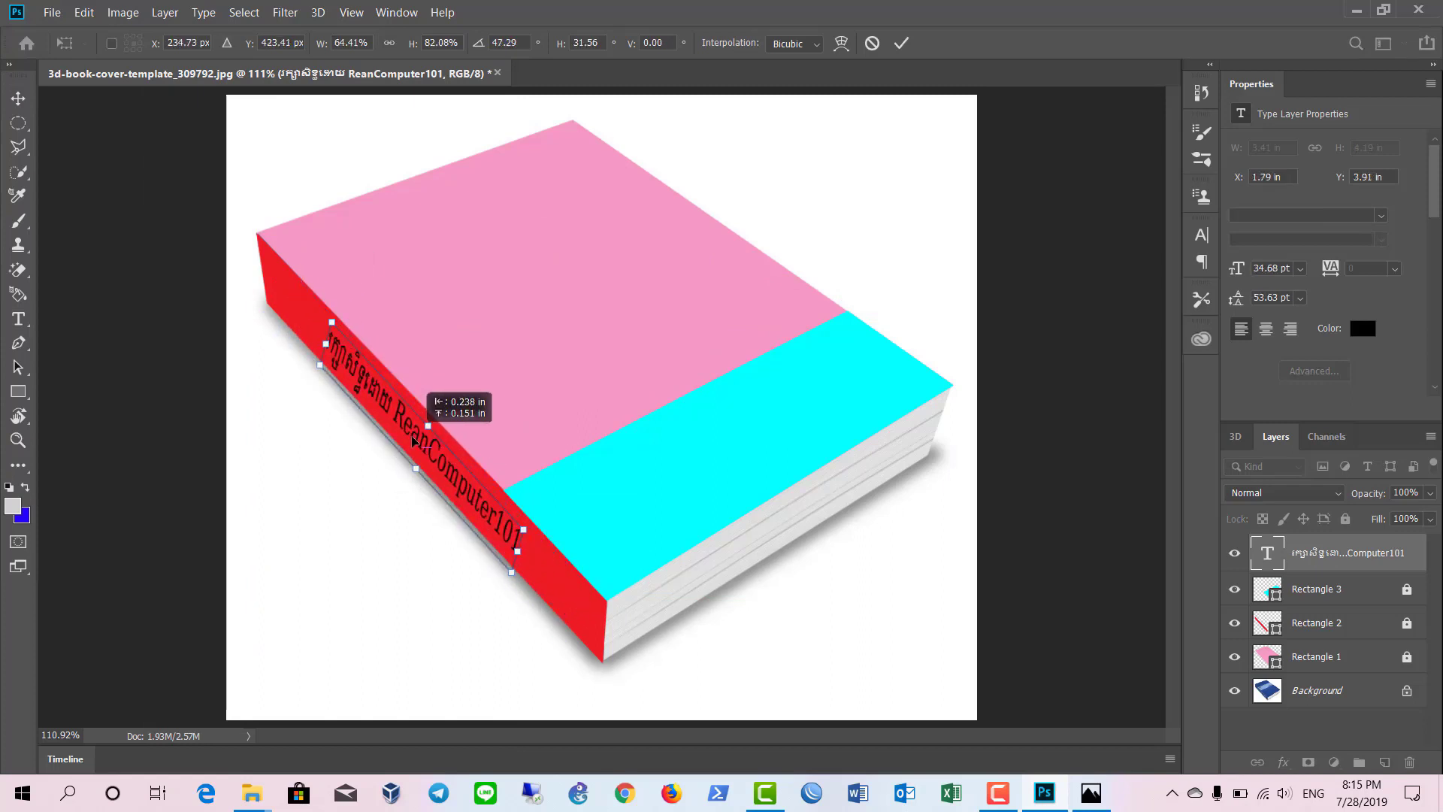
{"action": "key", "text": "Return"}
{"action": "left_click", "coordinate": [579, 583]}
Reposition the credit text along the spine, checking its spacing to the book edges
{"action": "left_click_drag", "start_coordinate": [449, 496], "coordinate": [430, 454]}
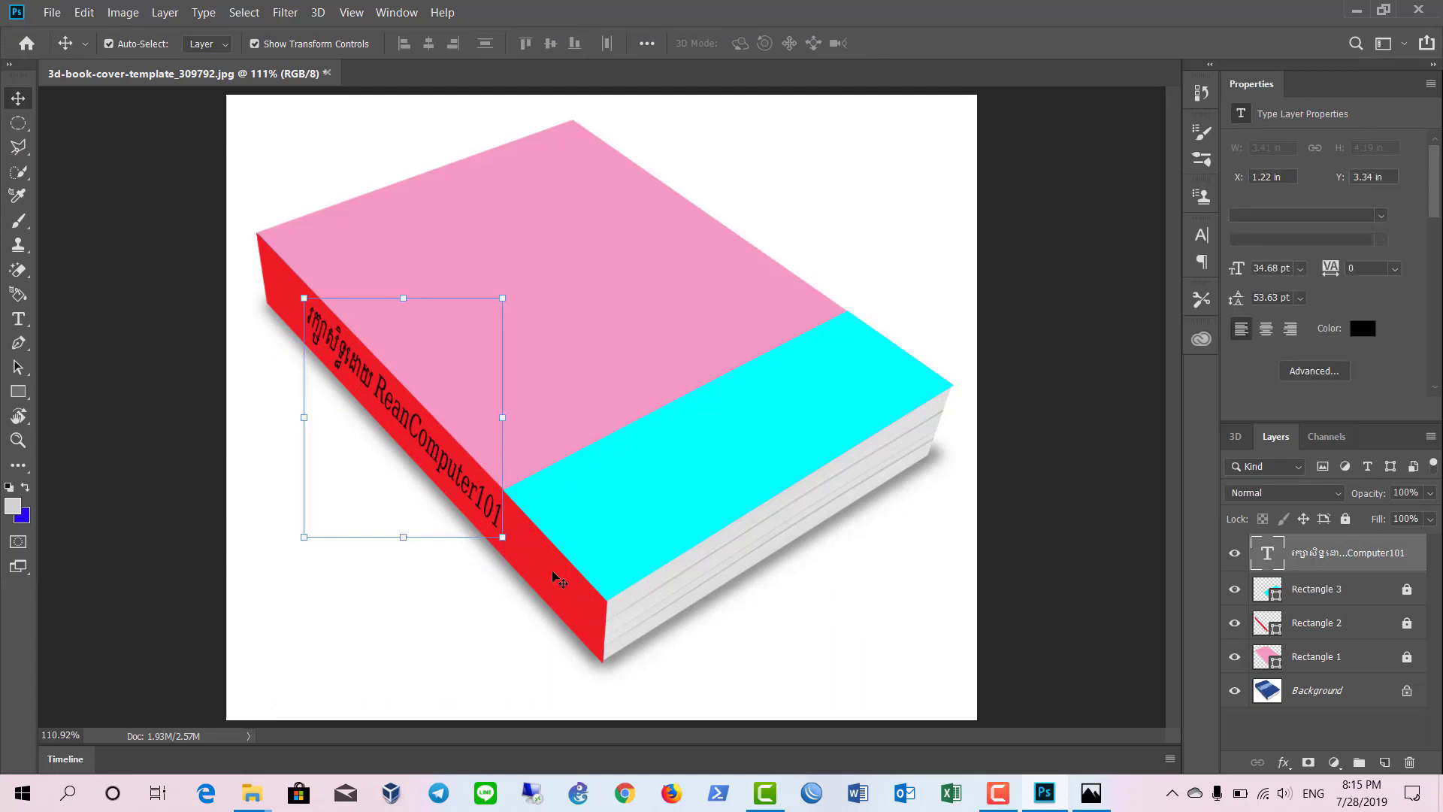
{"action": "key", "text": "ctrl"}
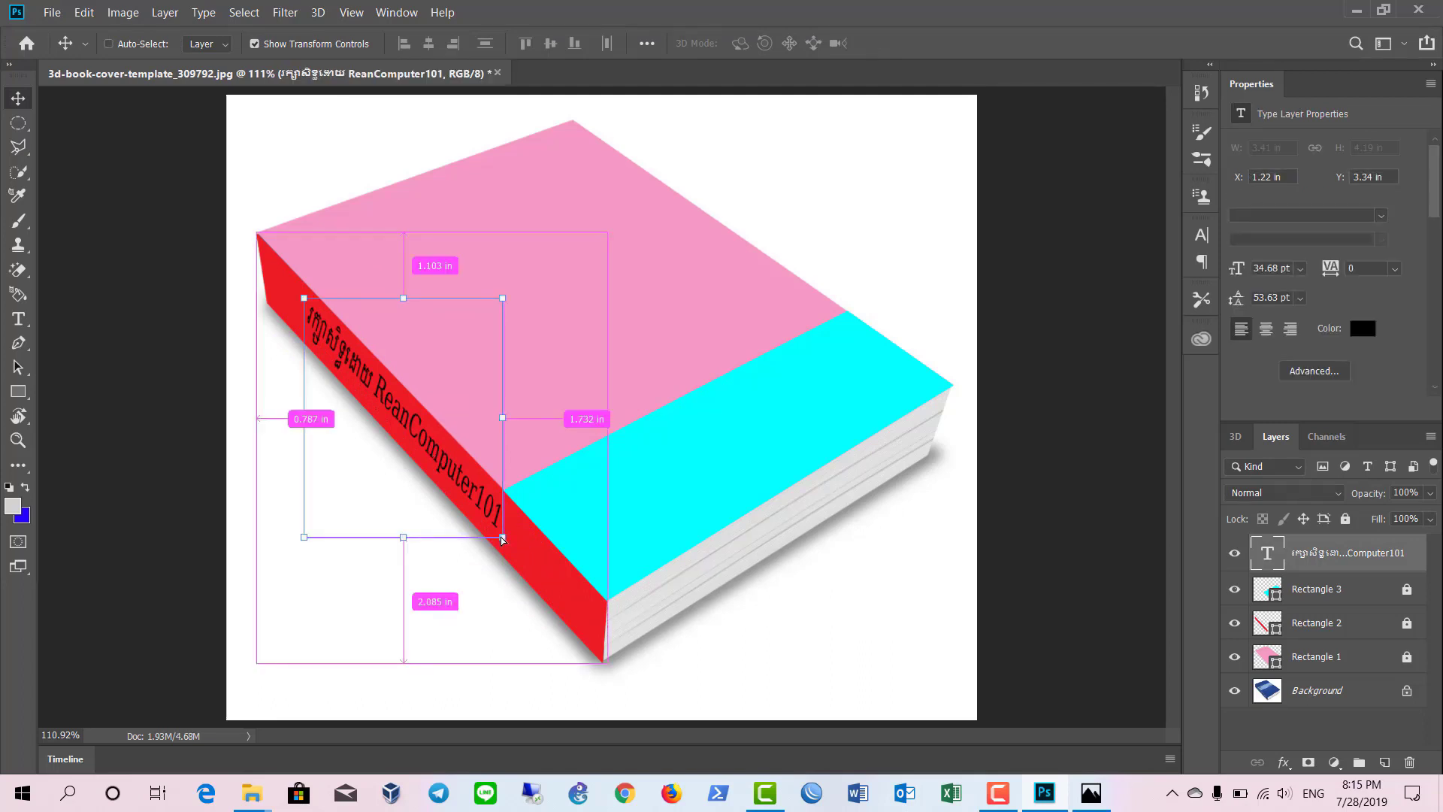
{"action": "left_click_drag", "start_coordinate": [502, 537], "coordinate": [516, 557]}
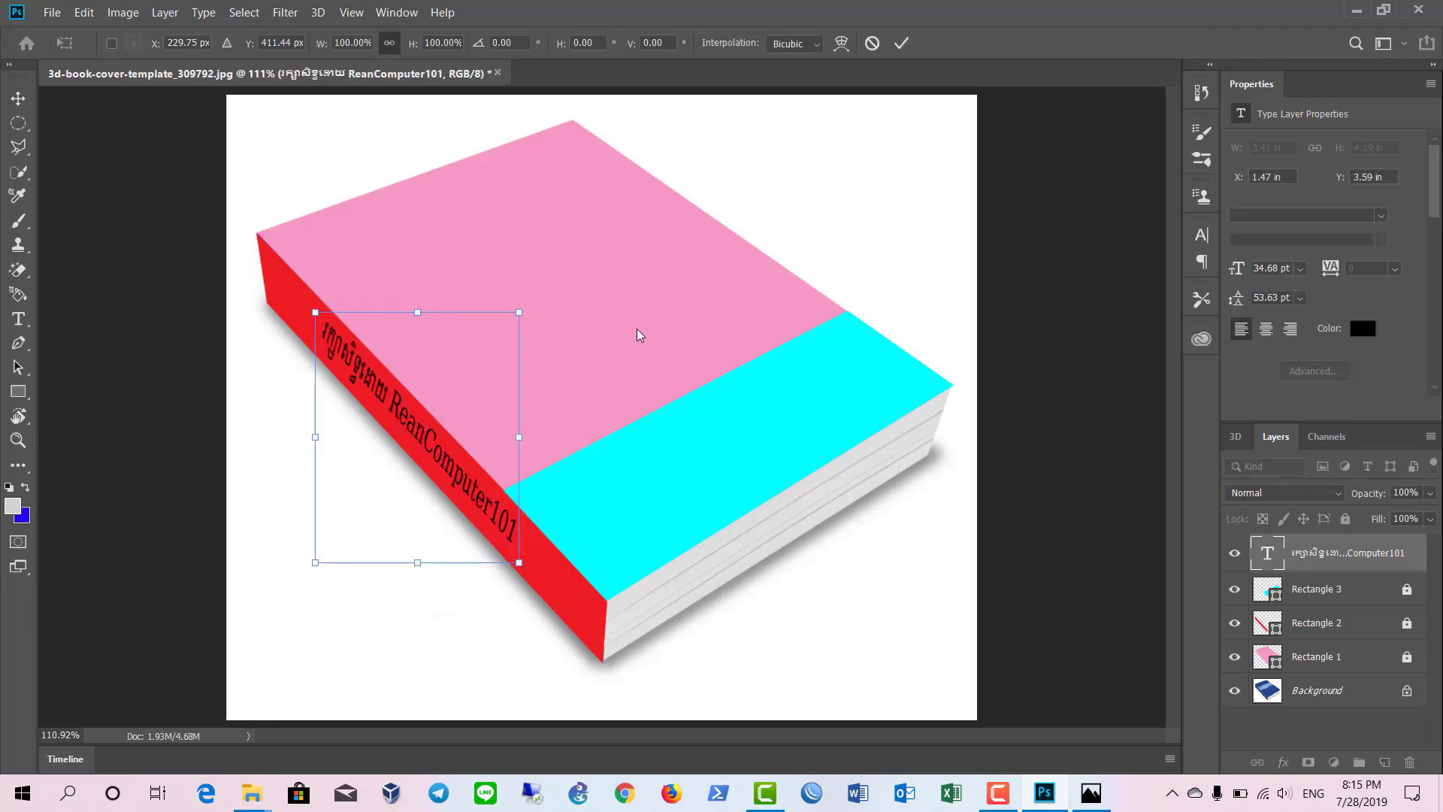
{"action": "key", "text": "Return"}
{"action": "left_click", "coordinate": [633, 297]}
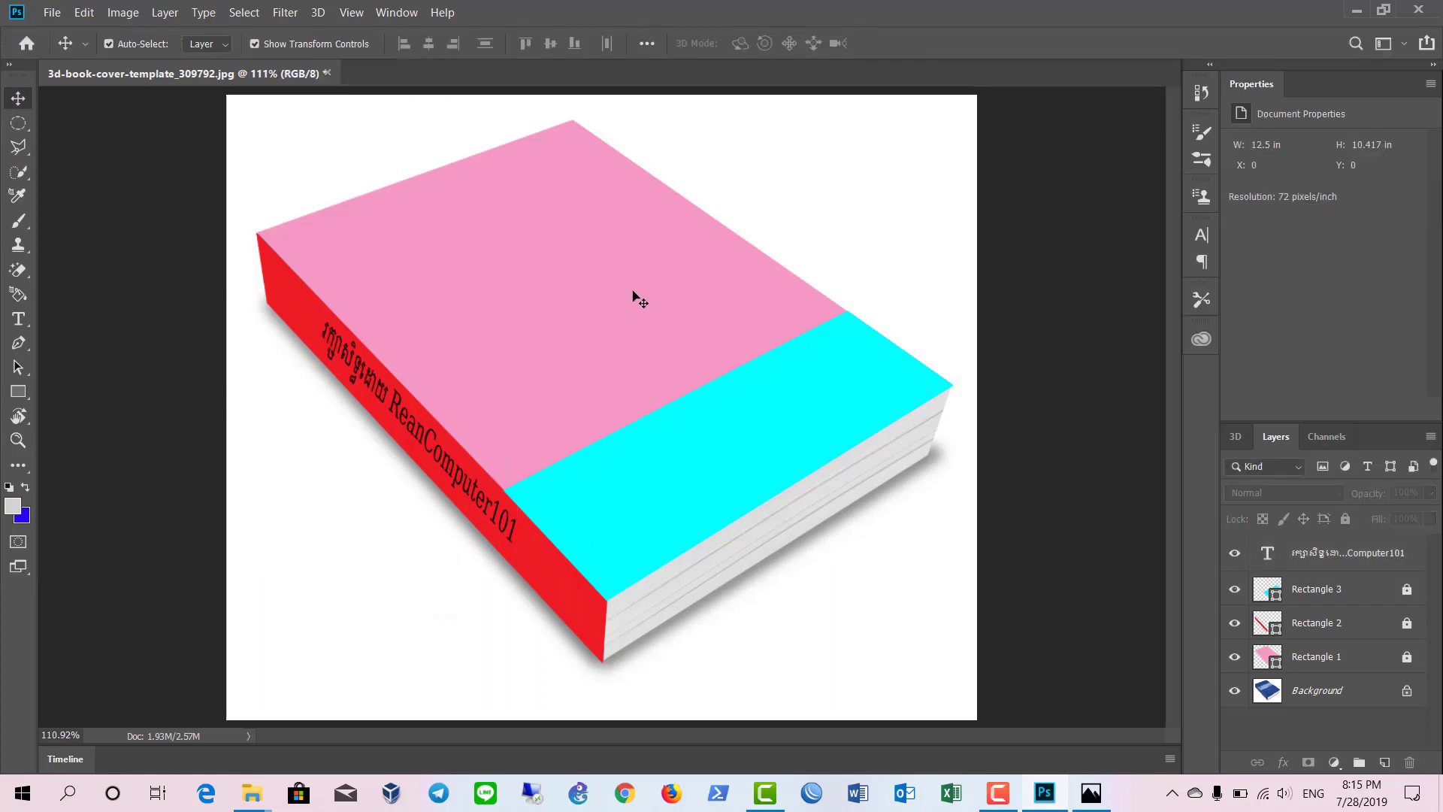
Rotate the spine text slightly to align it, then compare with the reference image
{"action": "left_click", "coordinate": [482, 504]}
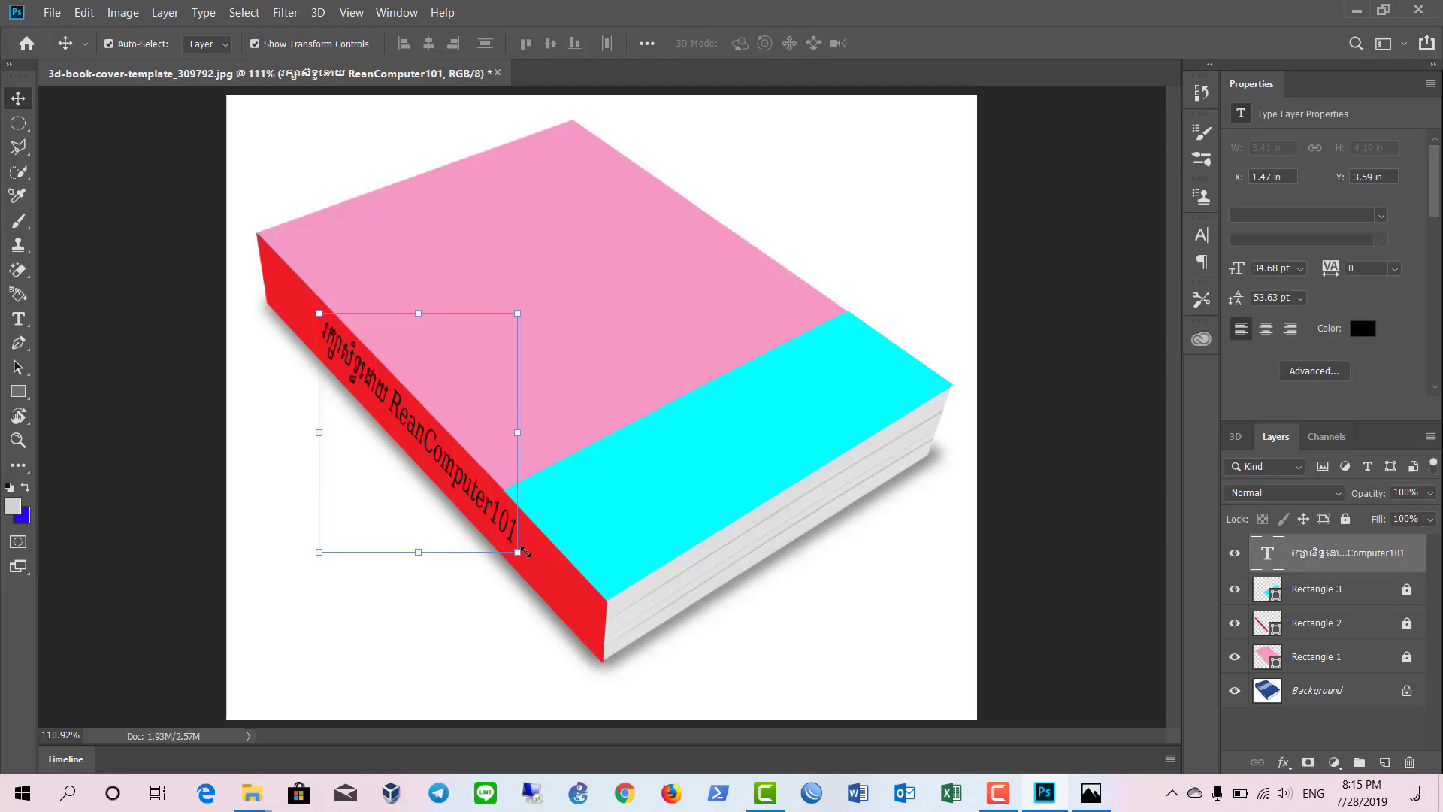
{"action": "key", "text": "ctrl+t"}
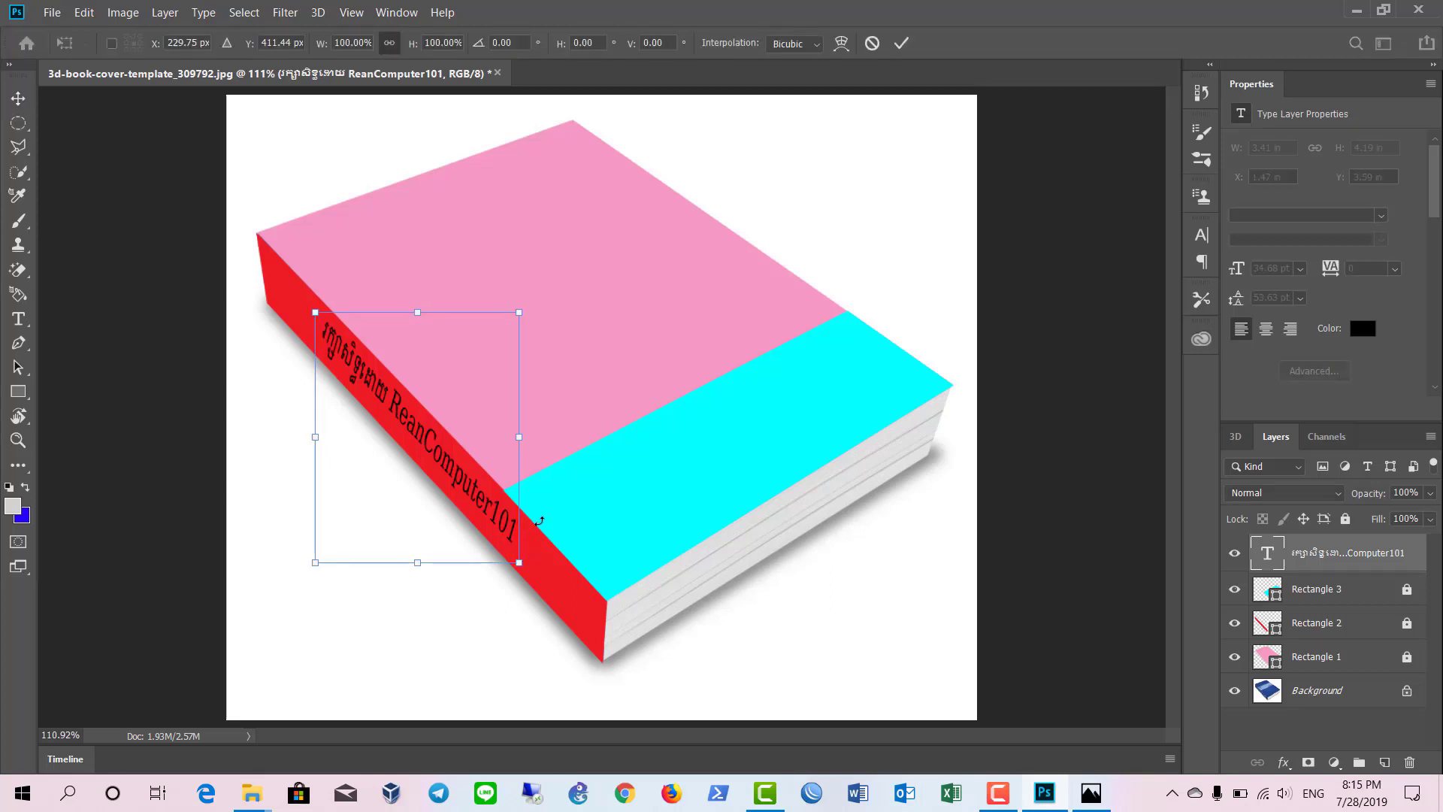
{"action": "left_click_drag", "start_coordinate": [539, 520], "coordinate": [540, 522]}
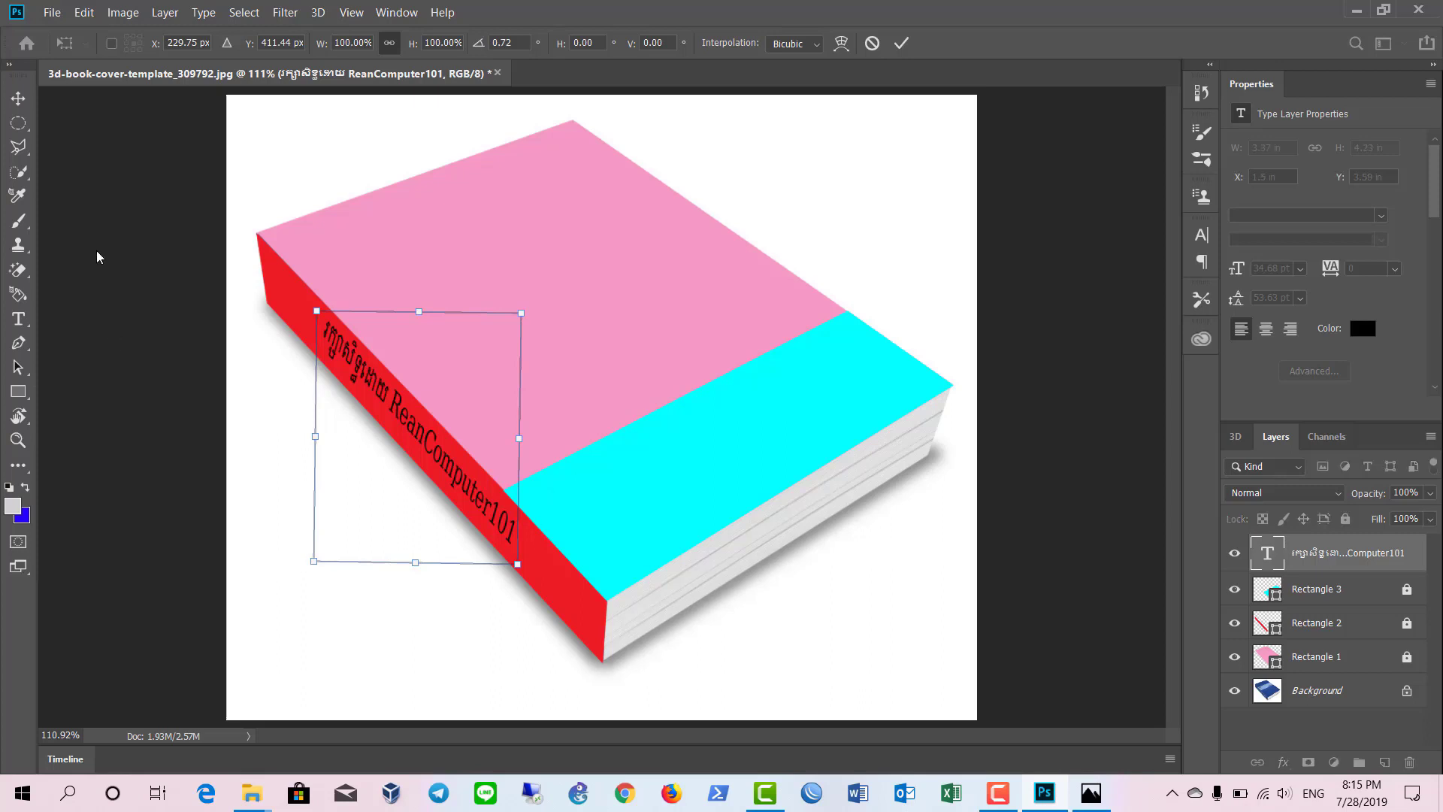
{"action": "left_click", "coordinate": [18, 98]}
{"action": "left_click", "coordinate": [535, 312]}
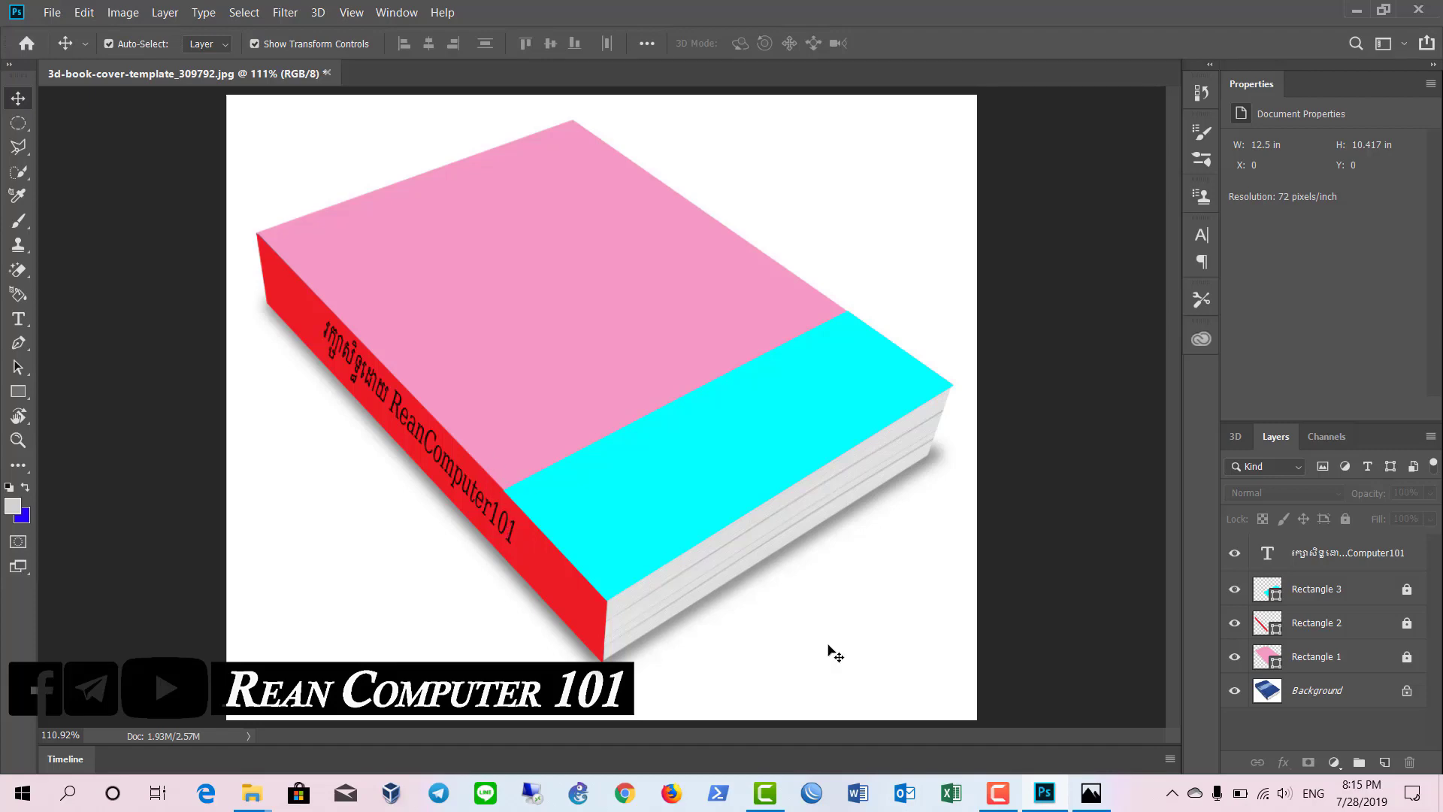
{"action": "left_click", "coordinate": [1111, 795]}
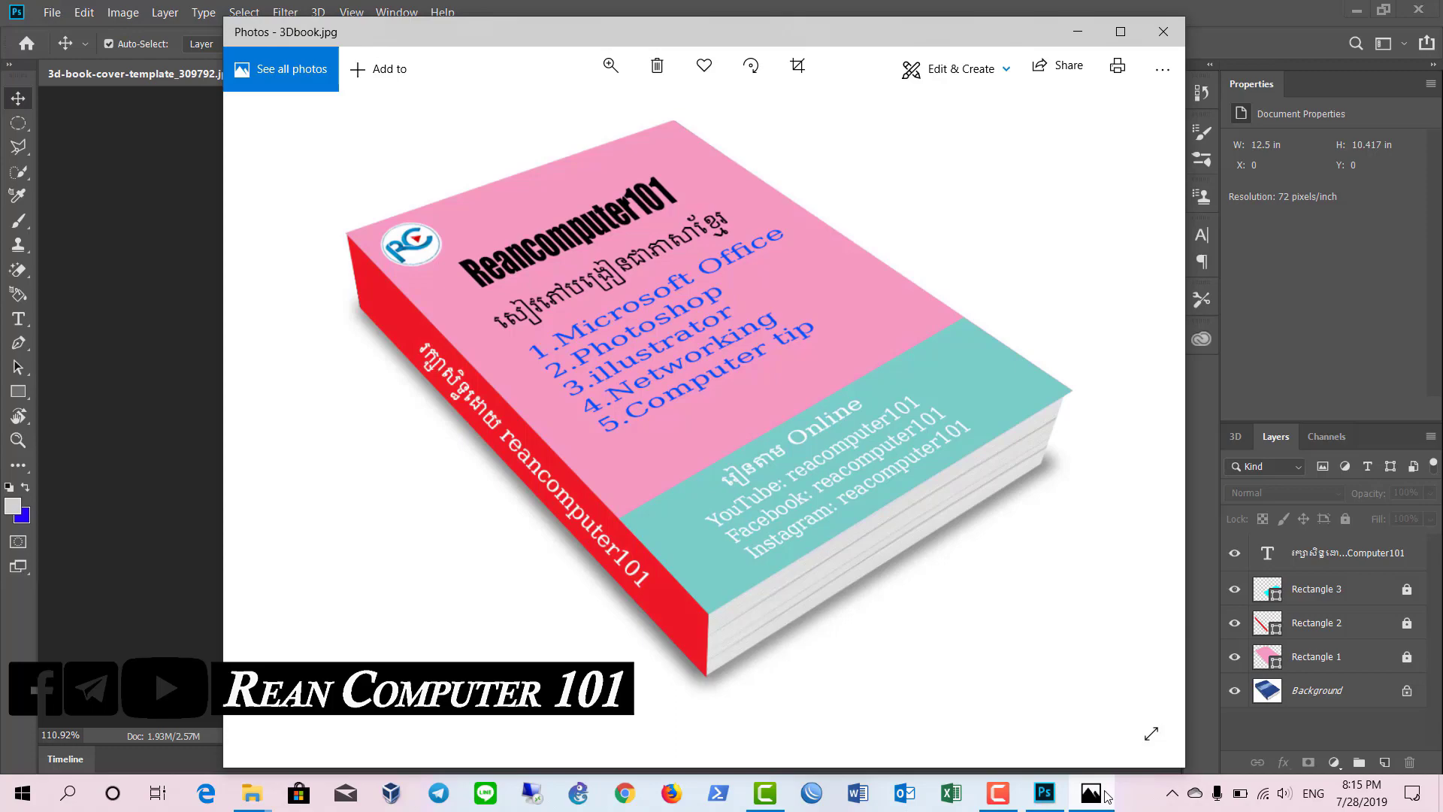
{"action": "left_click", "coordinate": [1107, 795]}
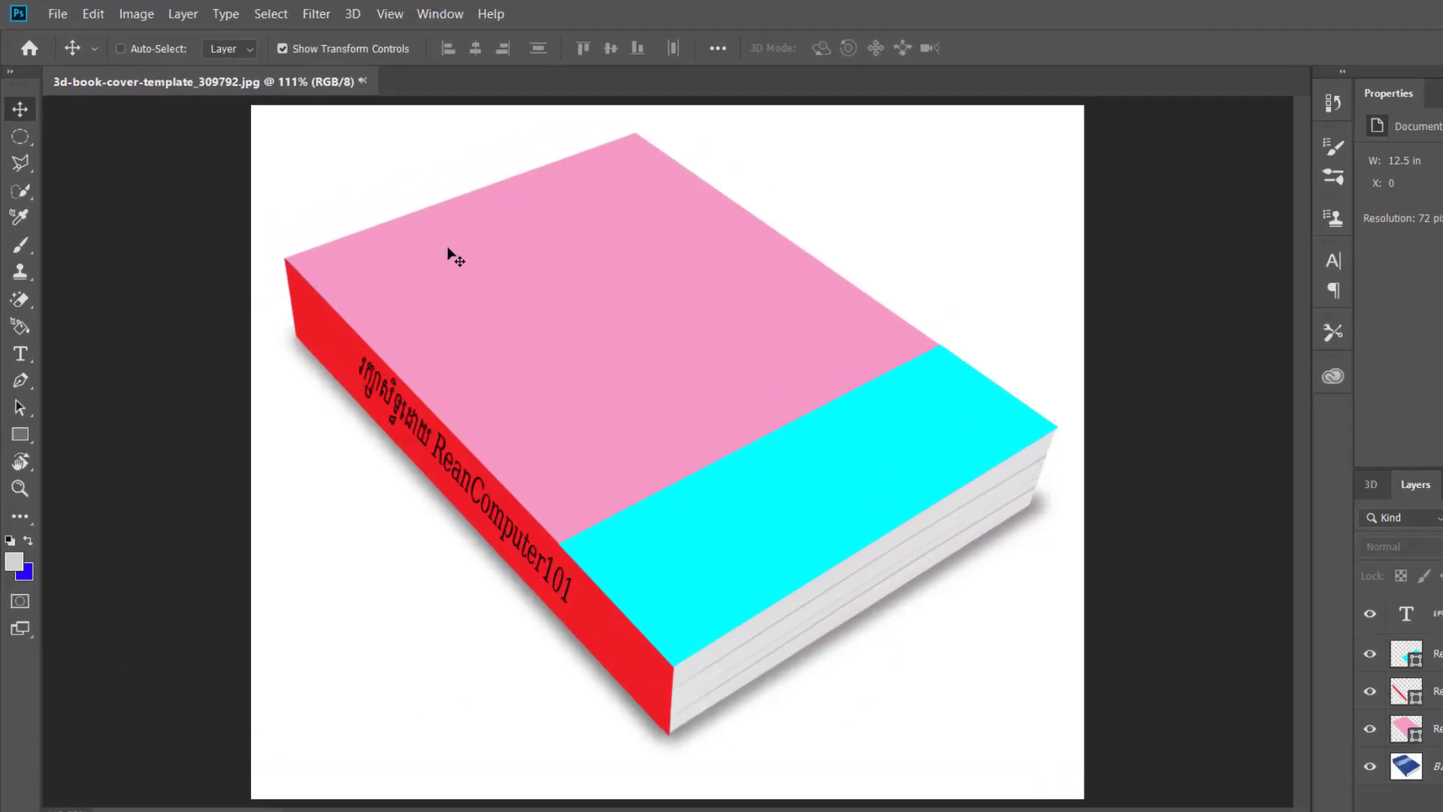
In the Open dialog, browse via Desktop to the D: drive's photo for design folder
{"action": "key", "text": "ctrl+o"}
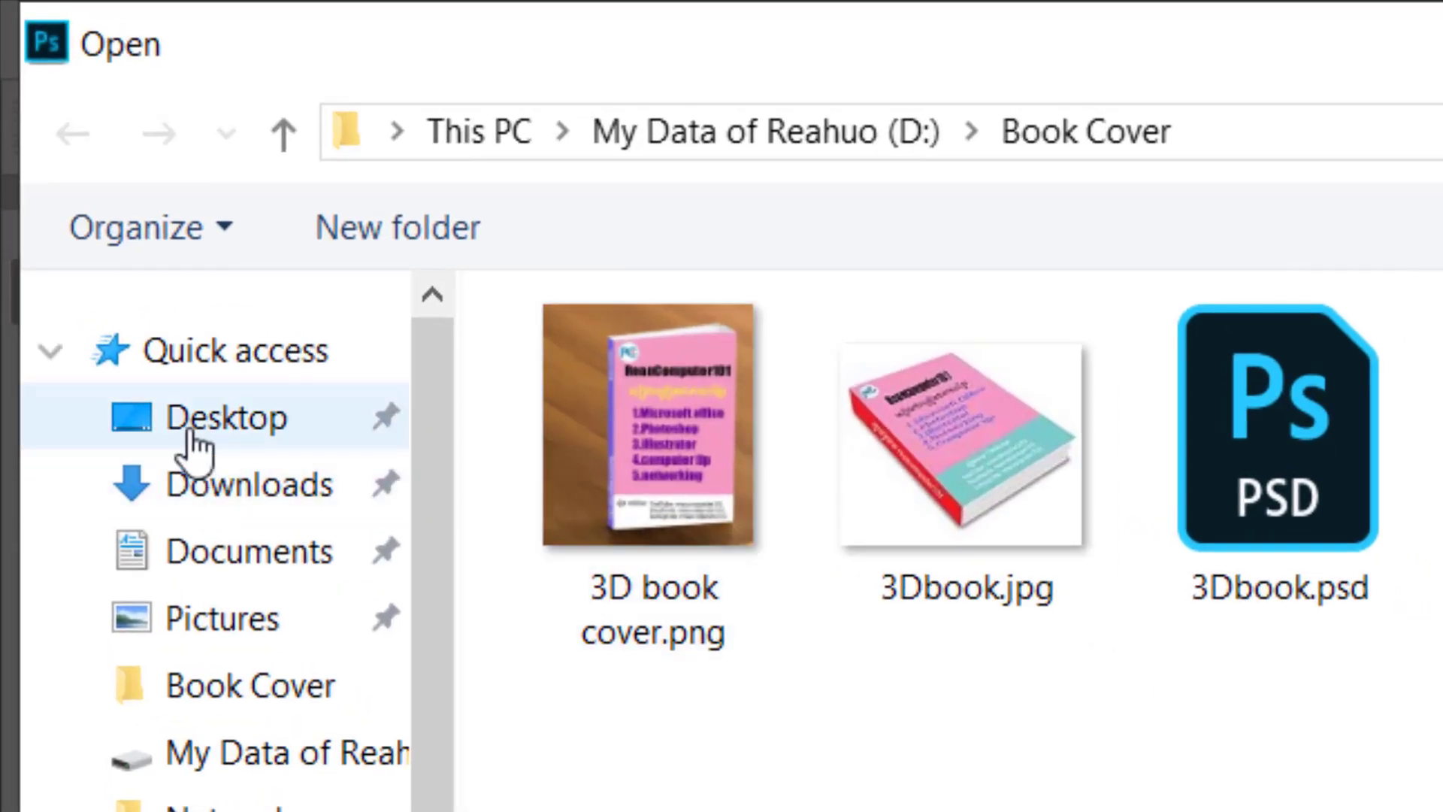
{"action": "left_click", "coordinate": [191, 436]}
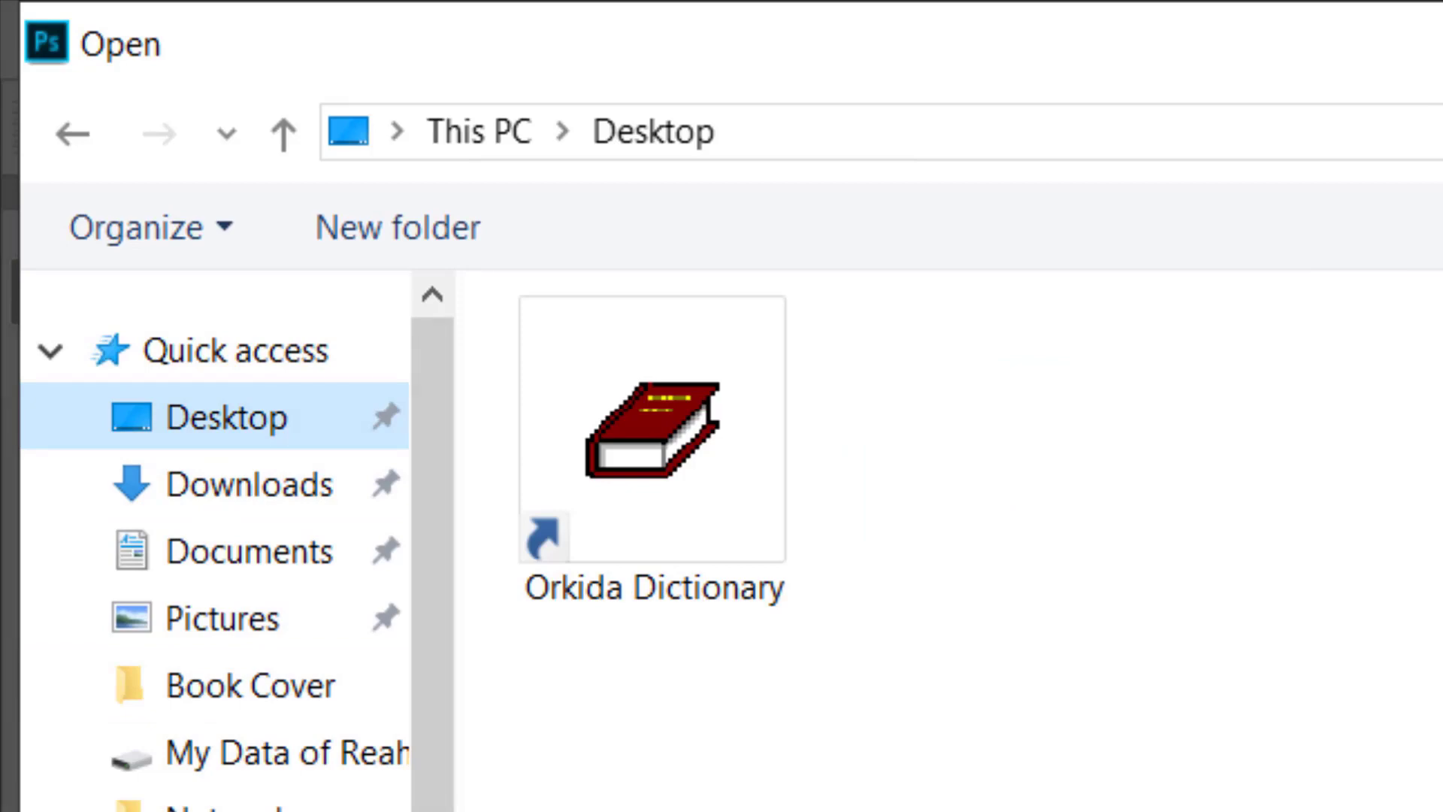
{"action": "left_click", "coordinate": [248, 752]}
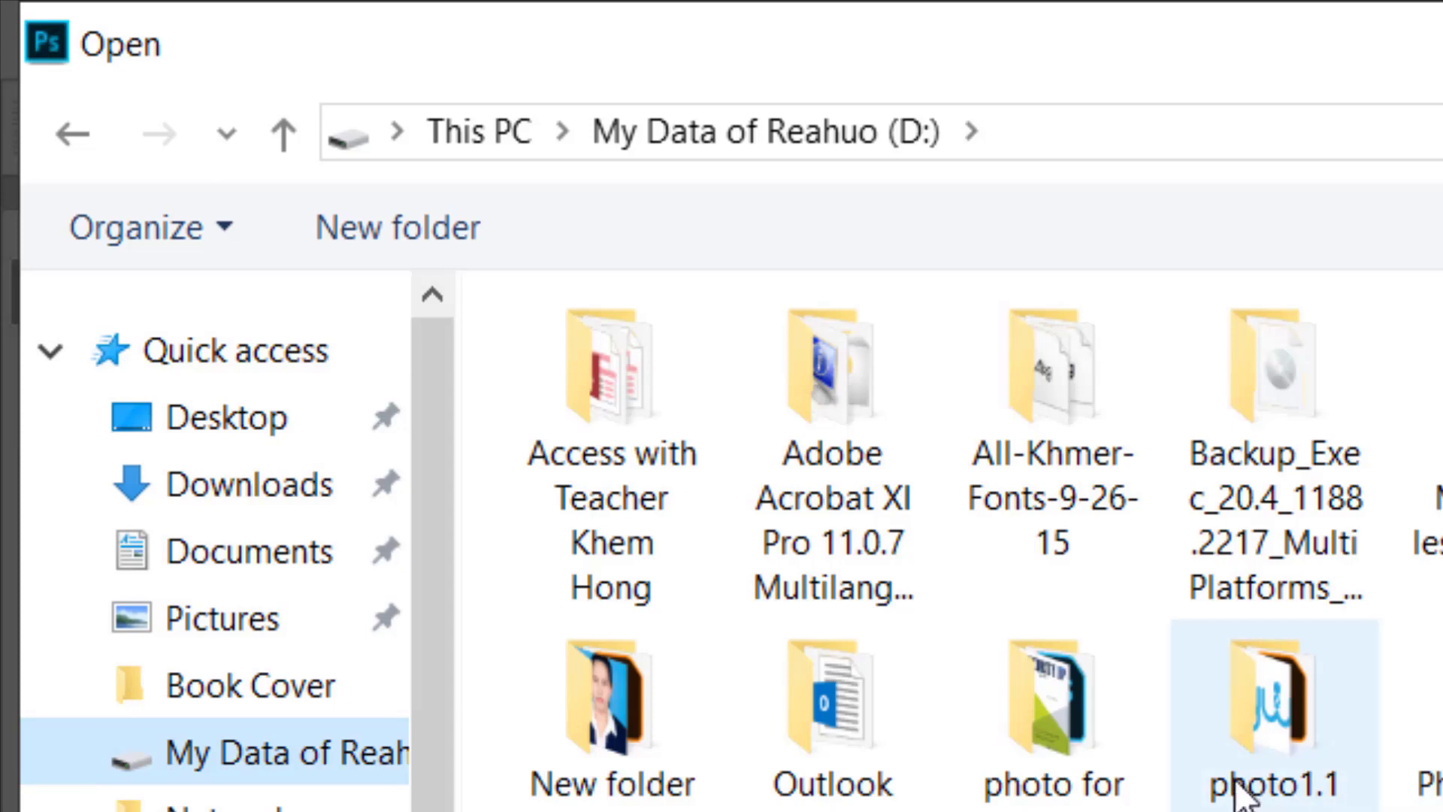
{"action": "double_click", "coordinate": [1139, 785]}
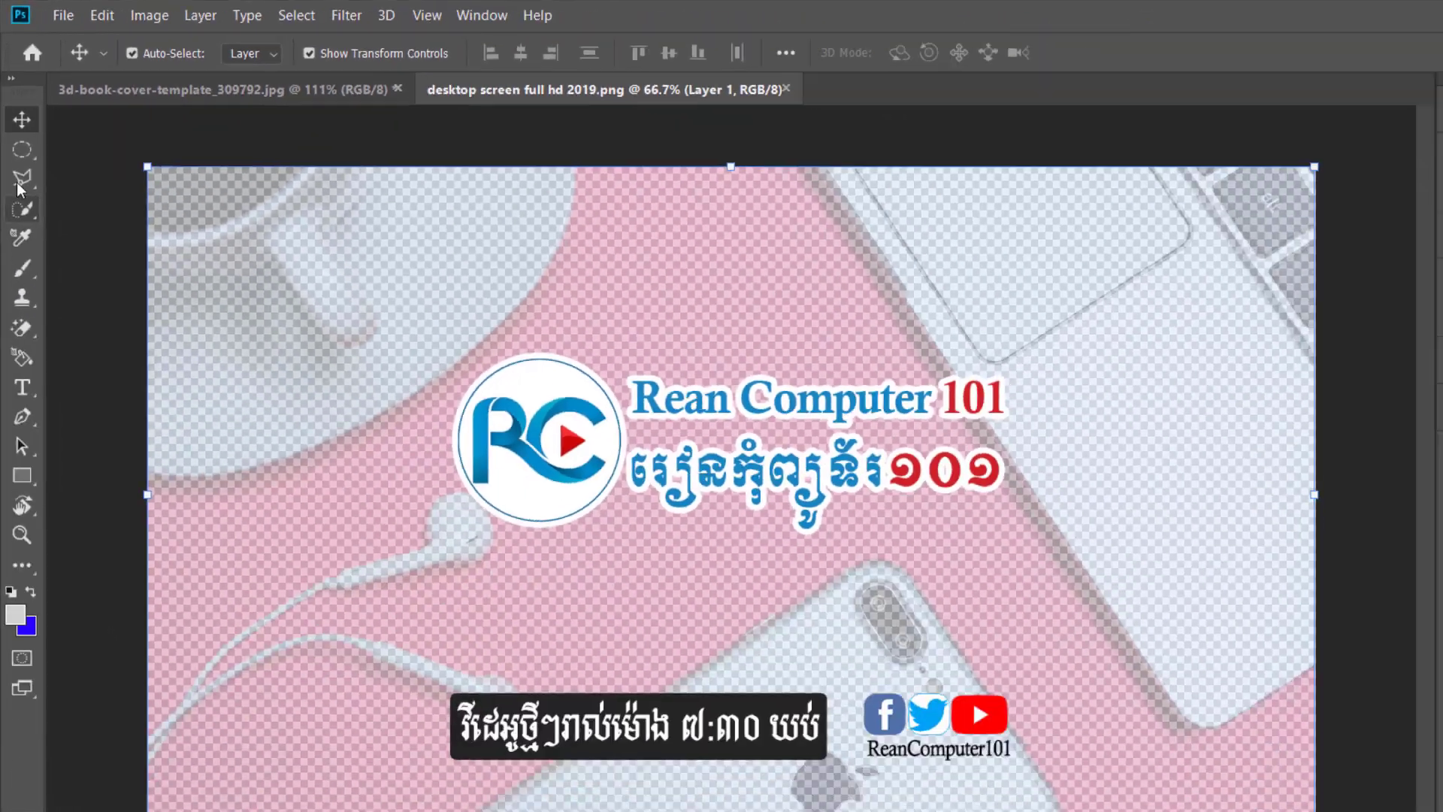
Circle the round RC logo with an elliptical selection and drag it onto the book cover document
{"action": "key", "text": "m"}
{"action": "left_click_drag", "start_coordinate": [346, 285], "coordinate": [515, 436]}
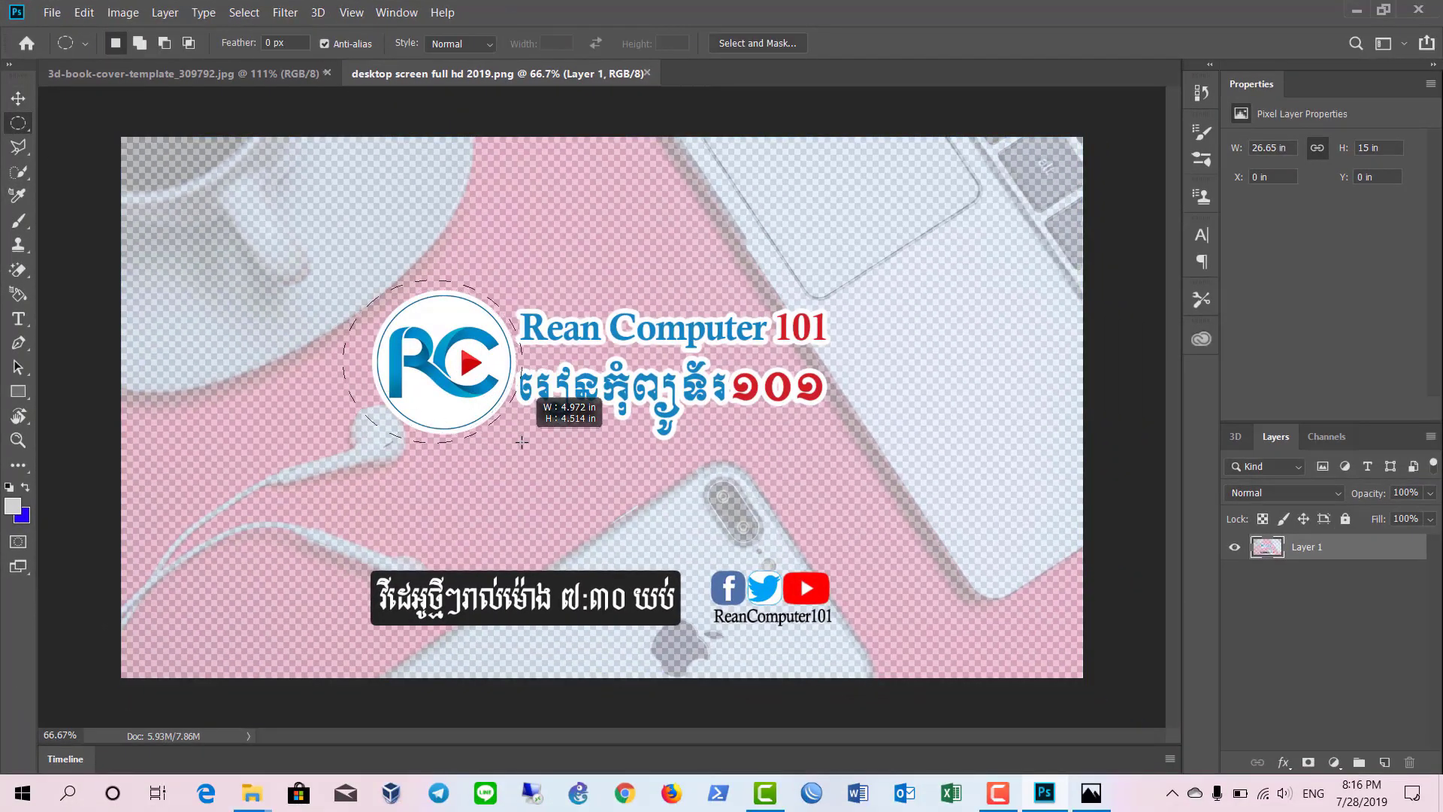
{"action": "left_click_drag", "start_coordinate": [516, 437], "coordinate": [519, 442]}
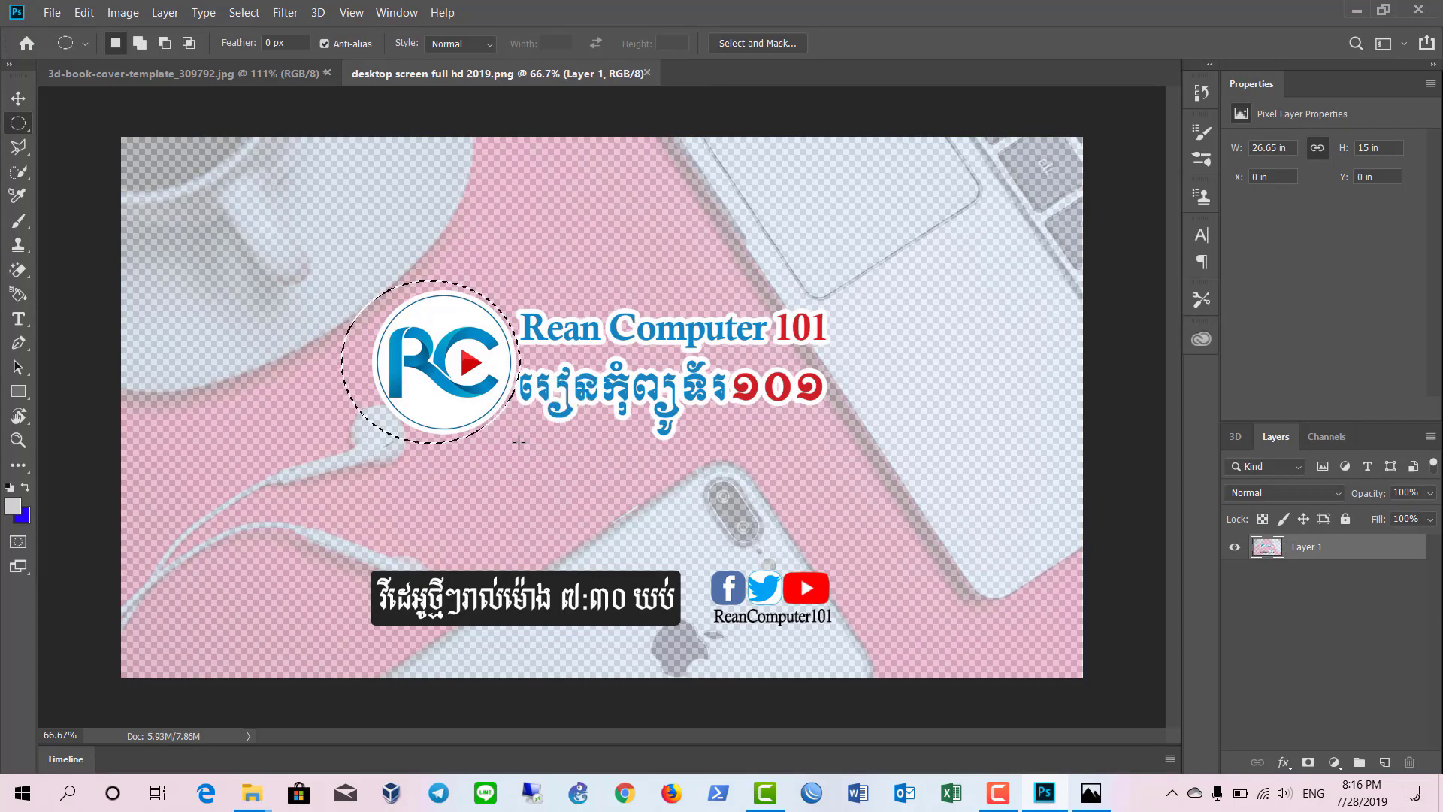
{"action": "key", "text": "v"}
{"action": "left_click_drag", "start_coordinate": [449, 354], "coordinate": [524, 304]}
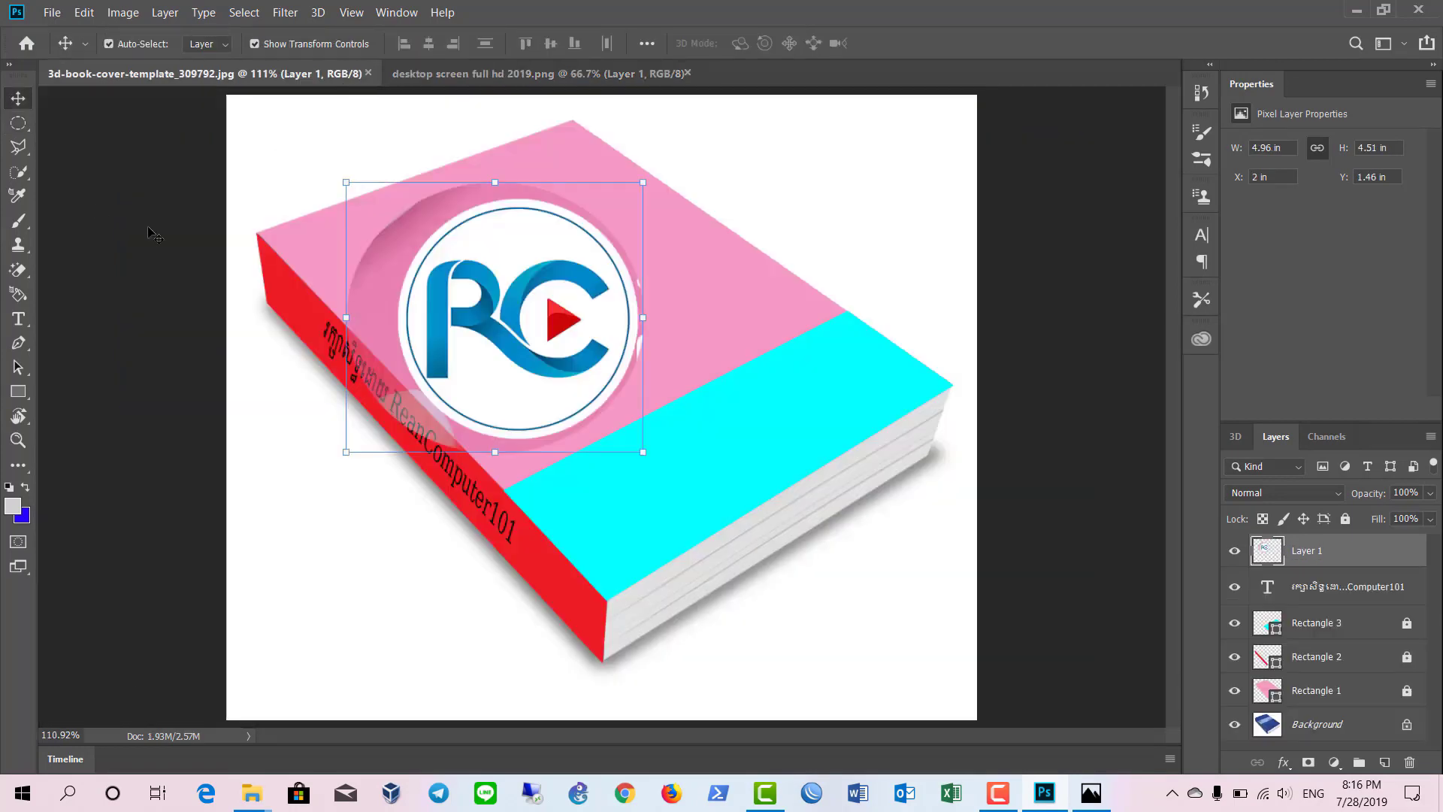
Erase the pink halo around the RC logo with the Magic Eraser and shrink the logo
{"action": "left_click", "coordinate": [19, 272]}
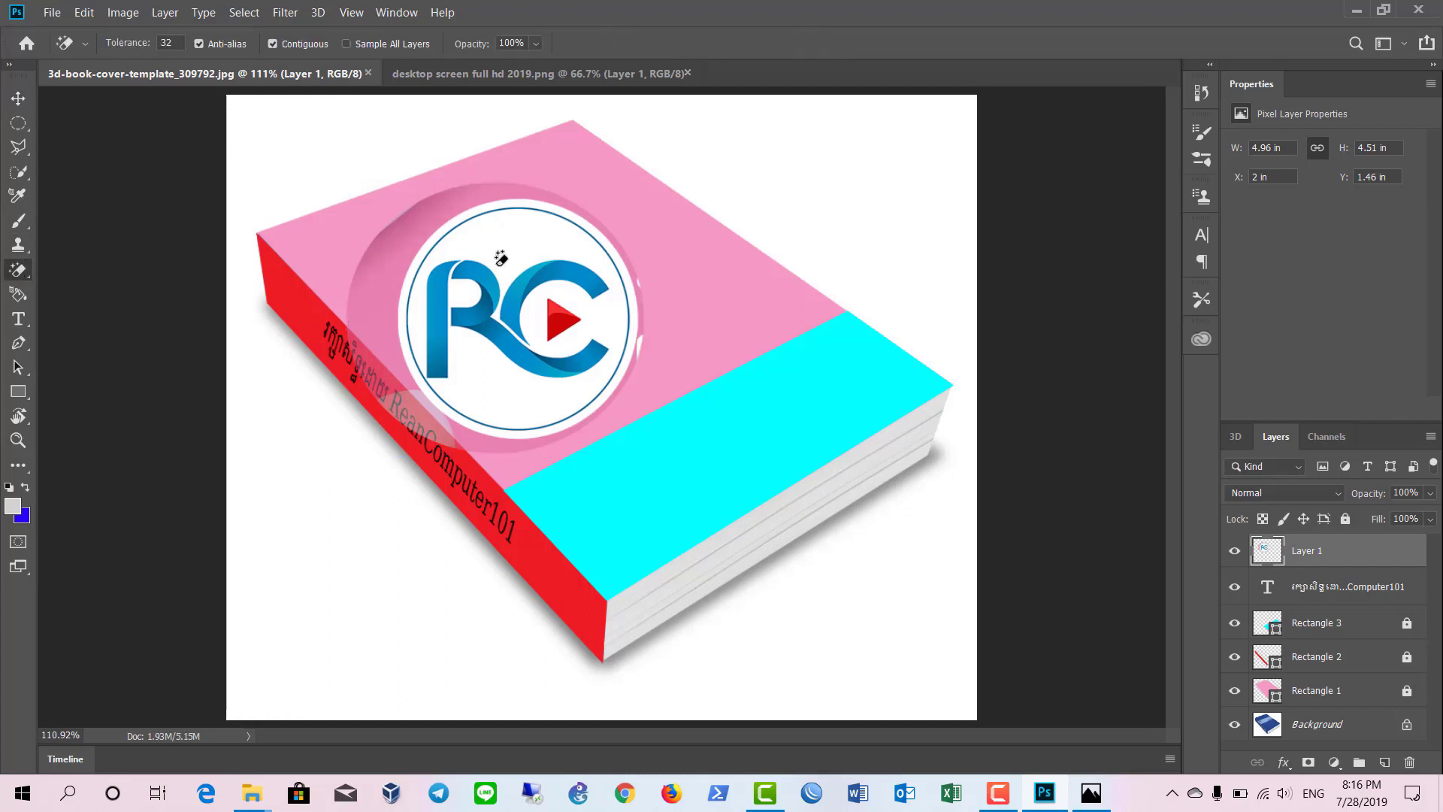
{"action": "left_click", "coordinate": [408, 236]}
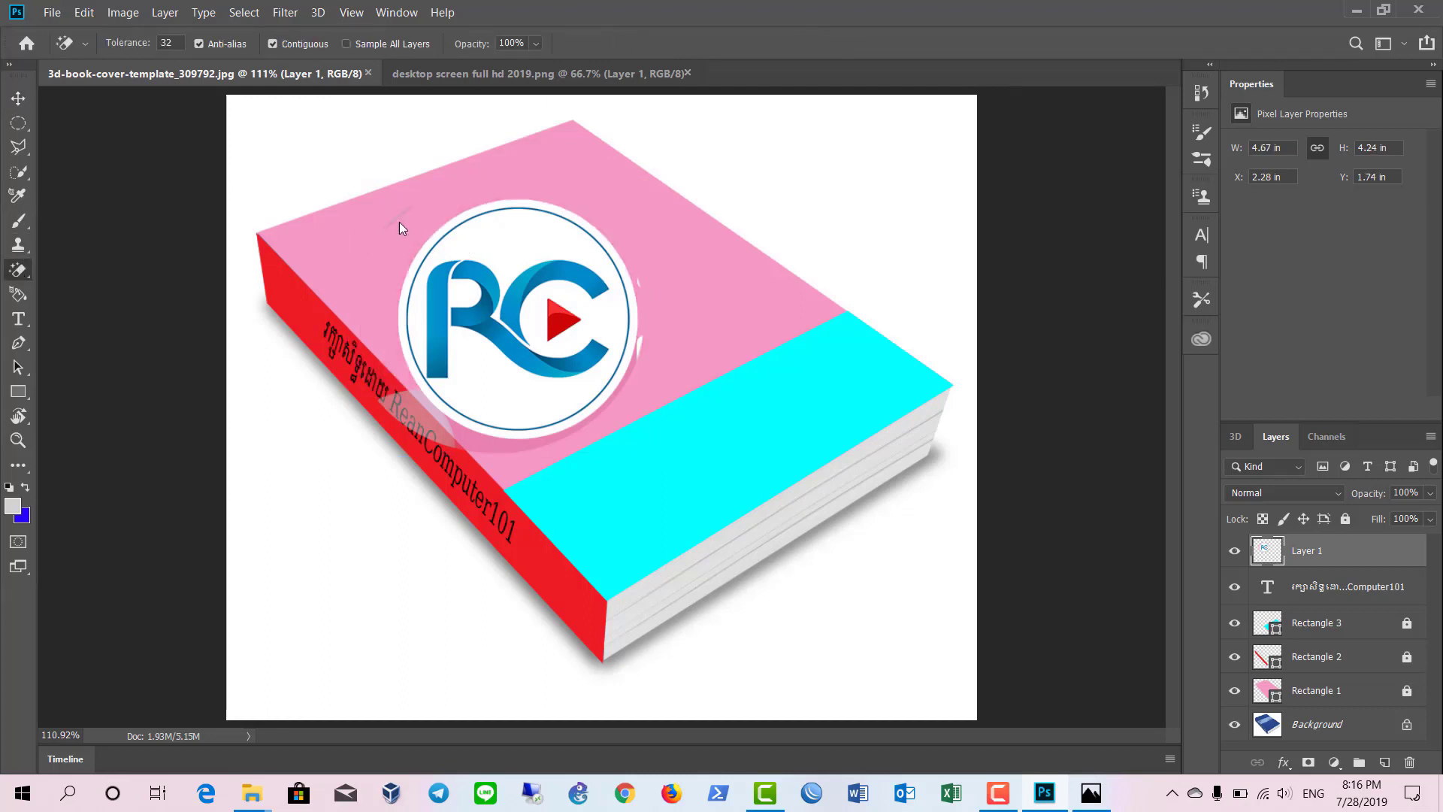
{"action": "left_click", "coordinate": [436, 405]}
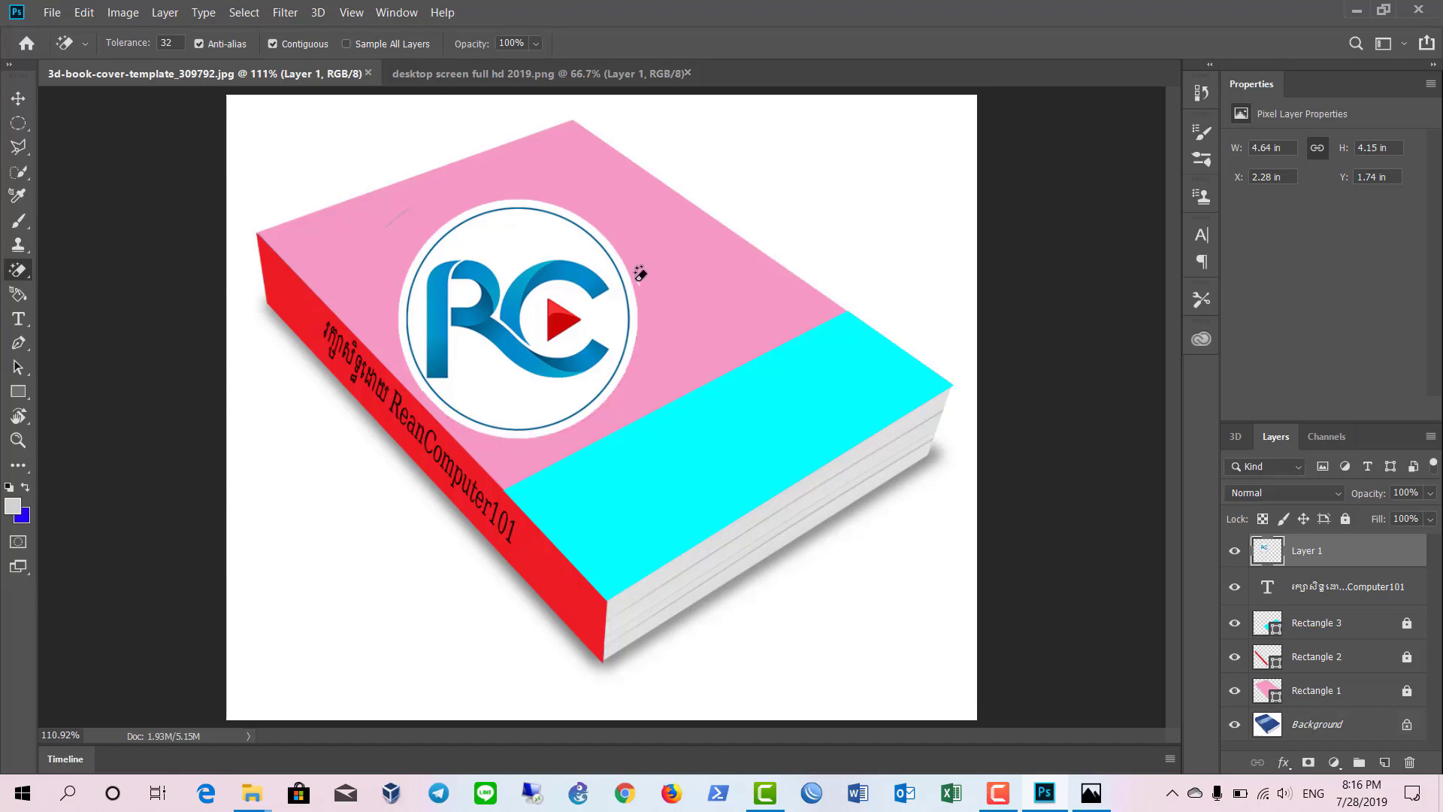
{"action": "left_click", "coordinate": [21, 98]}
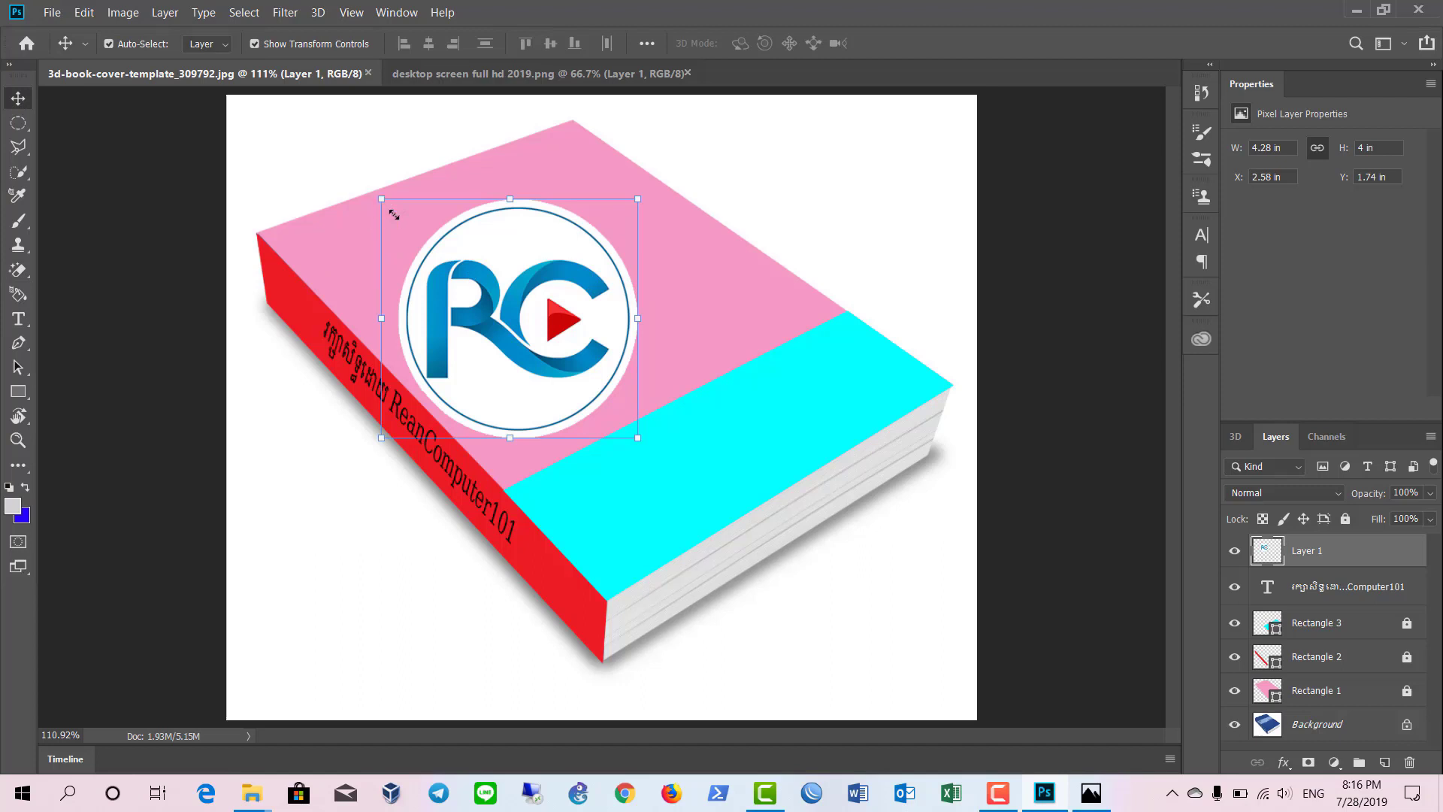
{"action": "left_click_drag", "start_coordinate": [394, 215], "coordinate": [502, 314]}
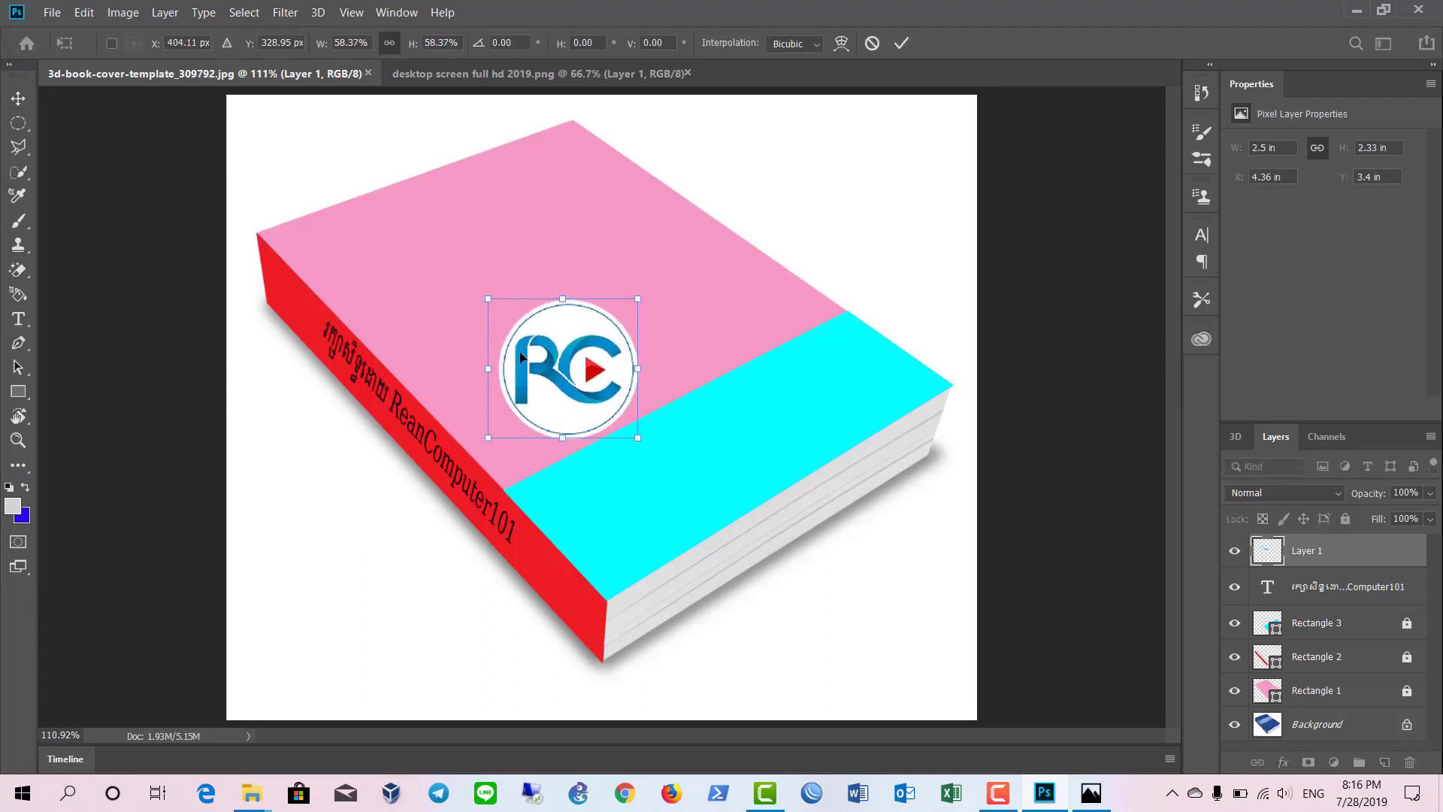
{"action": "key", "text": "Return"}
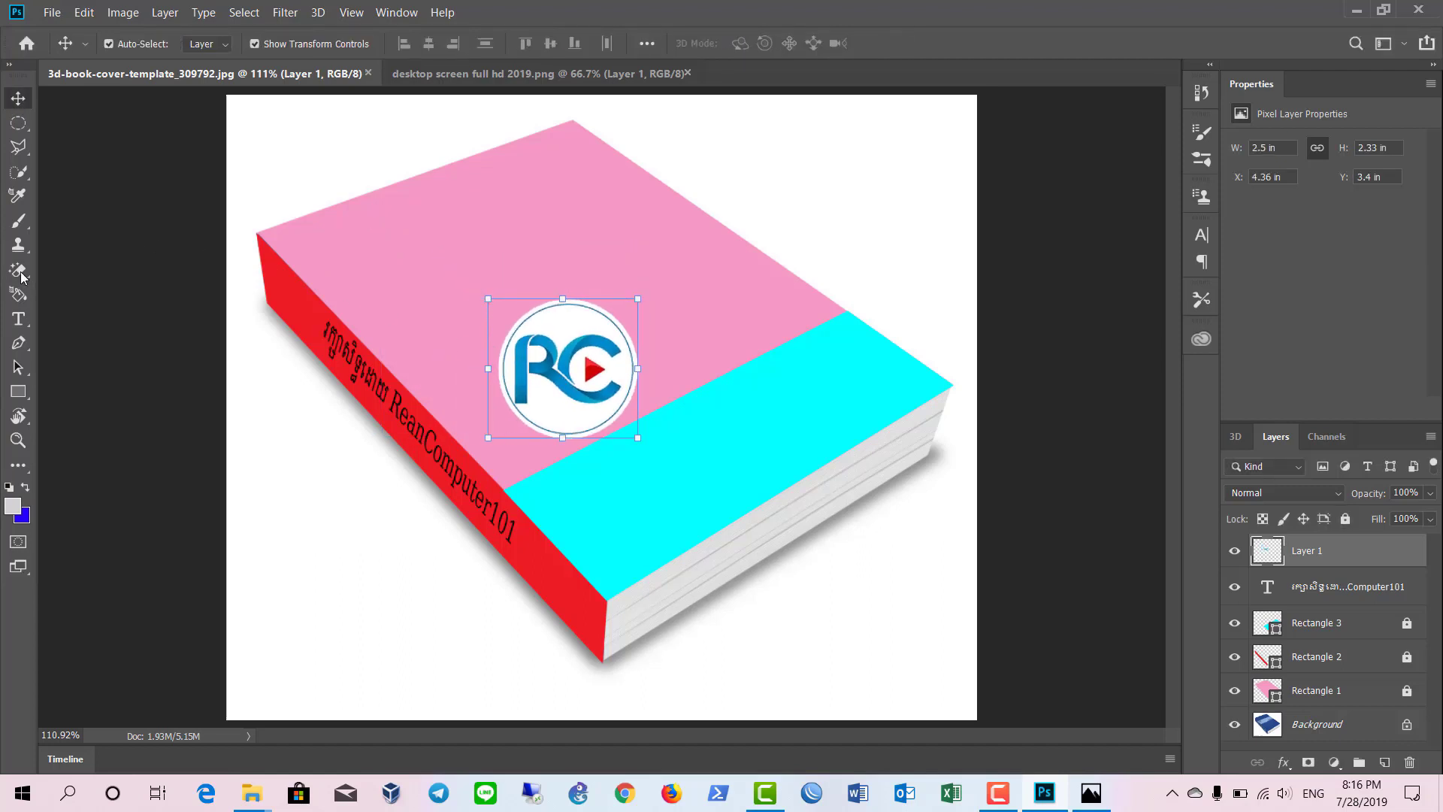
Scale the logo down further and move it into the pink cover's upper-left corner
{"action": "left_click", "coordinate": [20, 272]}
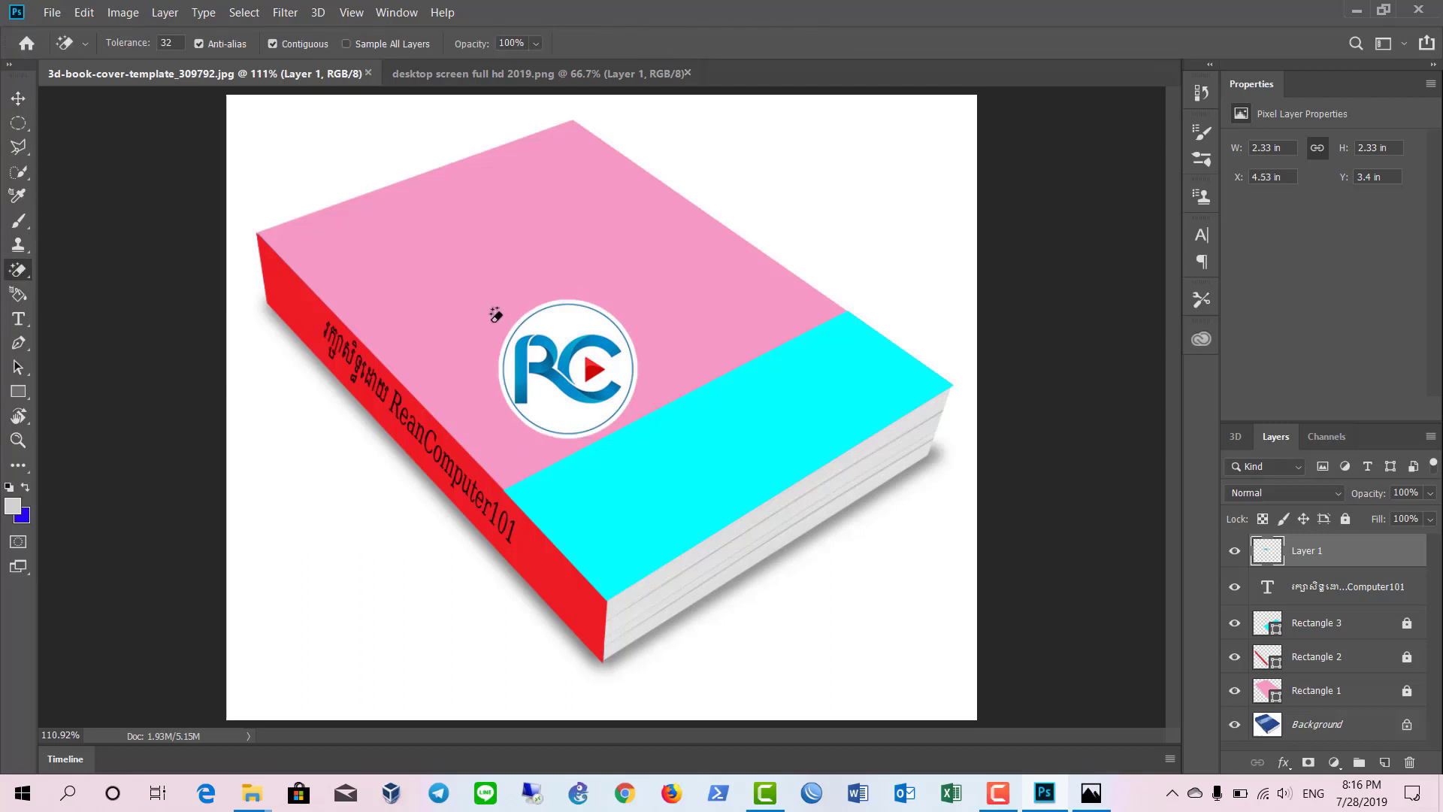
{"action": "left_click", "coordinate": [13, 101]}
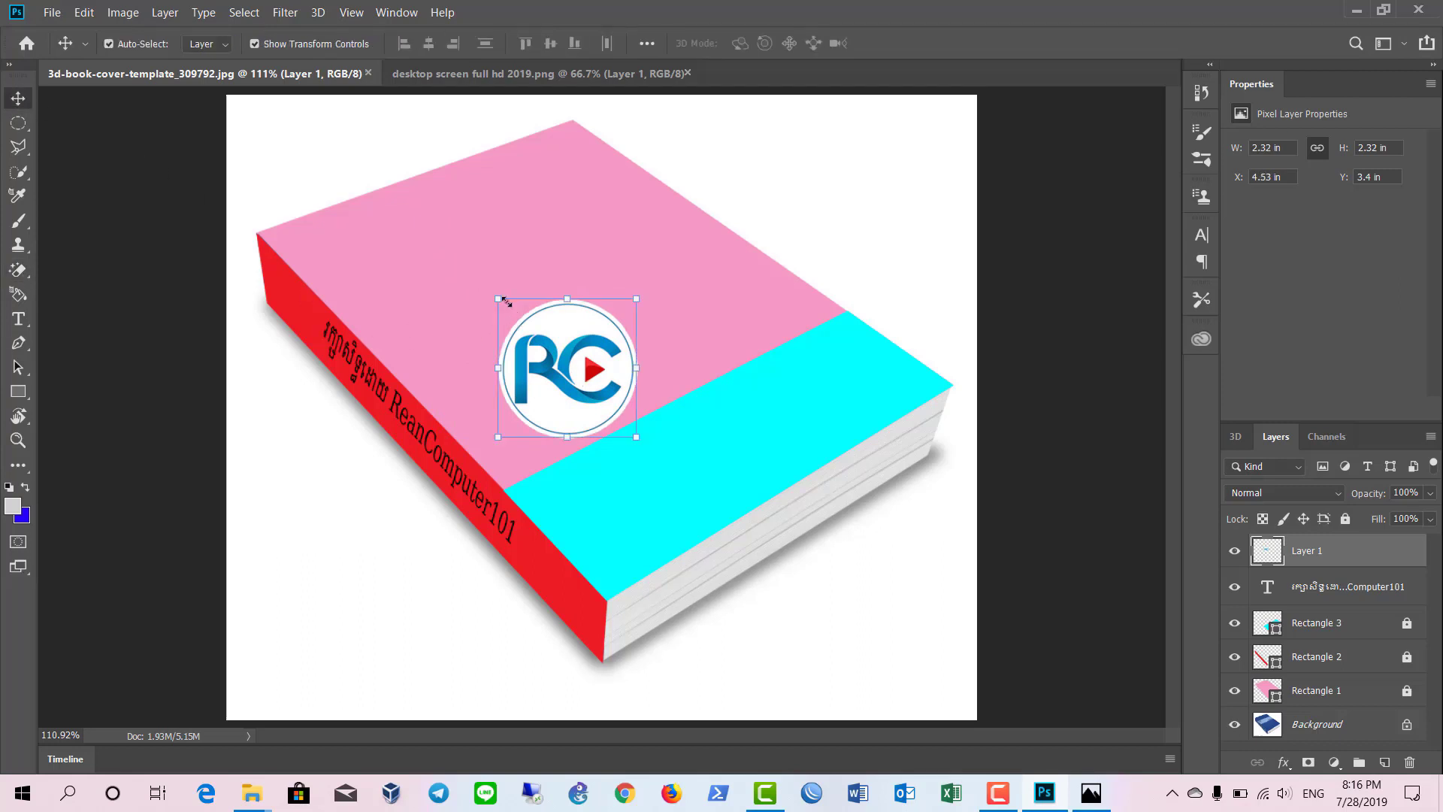
{"action": "left_click_drag", "start_coordinate": [497, 298], "coordinate": [537, 342]}
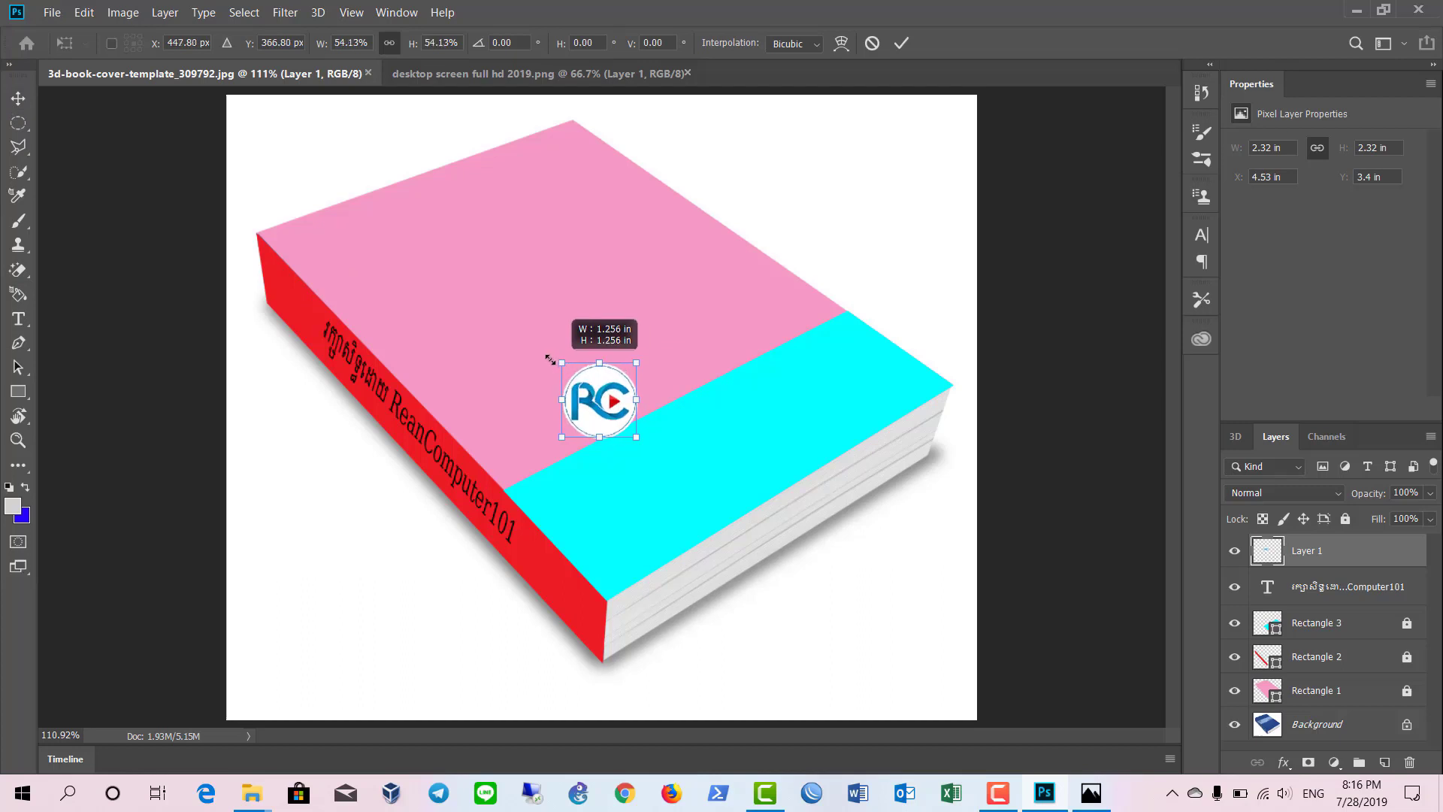
{"action": "mouse_move", "coordinate": [572, 387]}
{"action": "left_mouse_down"}
{"action": "mouse_move", "coordinate": [376, 247]}
{"action": "mouse_move", "coordinate": [327, 242]}
{"action": "left_mouse_up"}
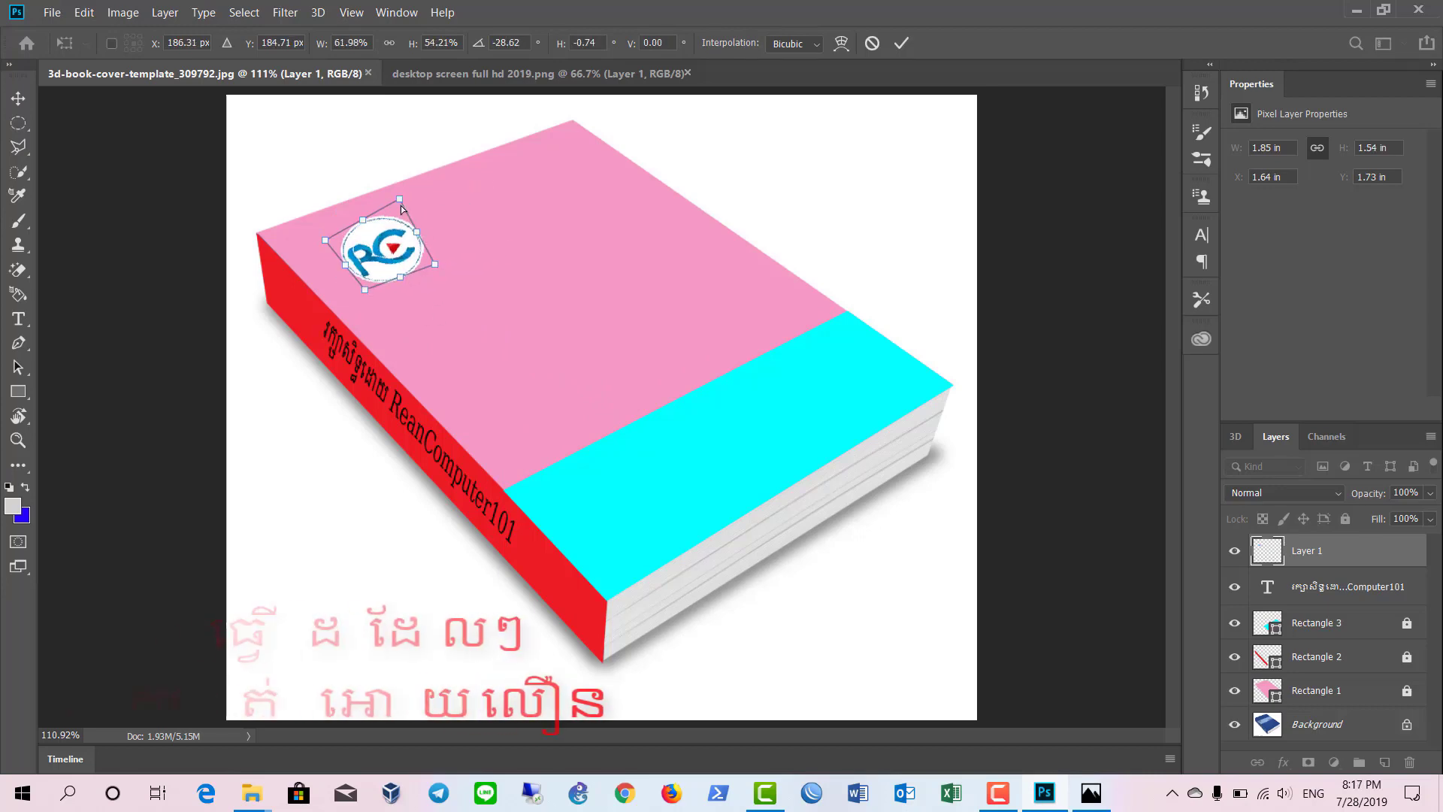
{"action": "key", "text": "Return"}
{"action": "scroll", "coordinate": [414, 297], "scroll_direction": "up", "scroll_amount": 3}
{"action": "left_click_drag", "start_coordinate": [331, 323], "coordinate": [273, 319]}
{"action": "key", "text": "ctrl+0"}
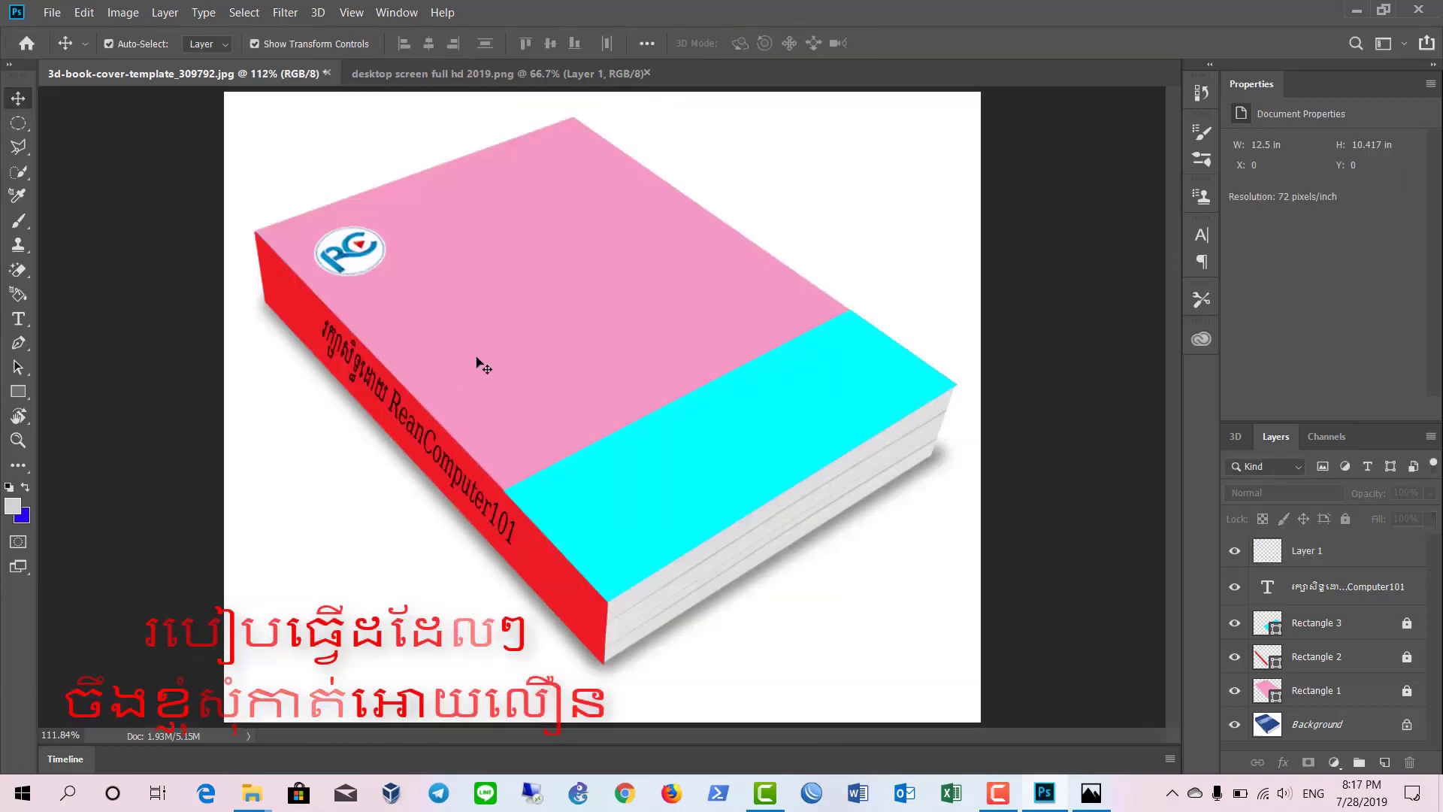
{"action": "left_click_drag", "start_coordinate": [349, 250], "coordinate": [336, 242]}
Type the title 'ReanComputer101' on the pink cover
{"action": "key", "text": "t"}
{"action": "left_click", "coordinate": [517, 322]}
{"action": "type", "text": "Comp"}
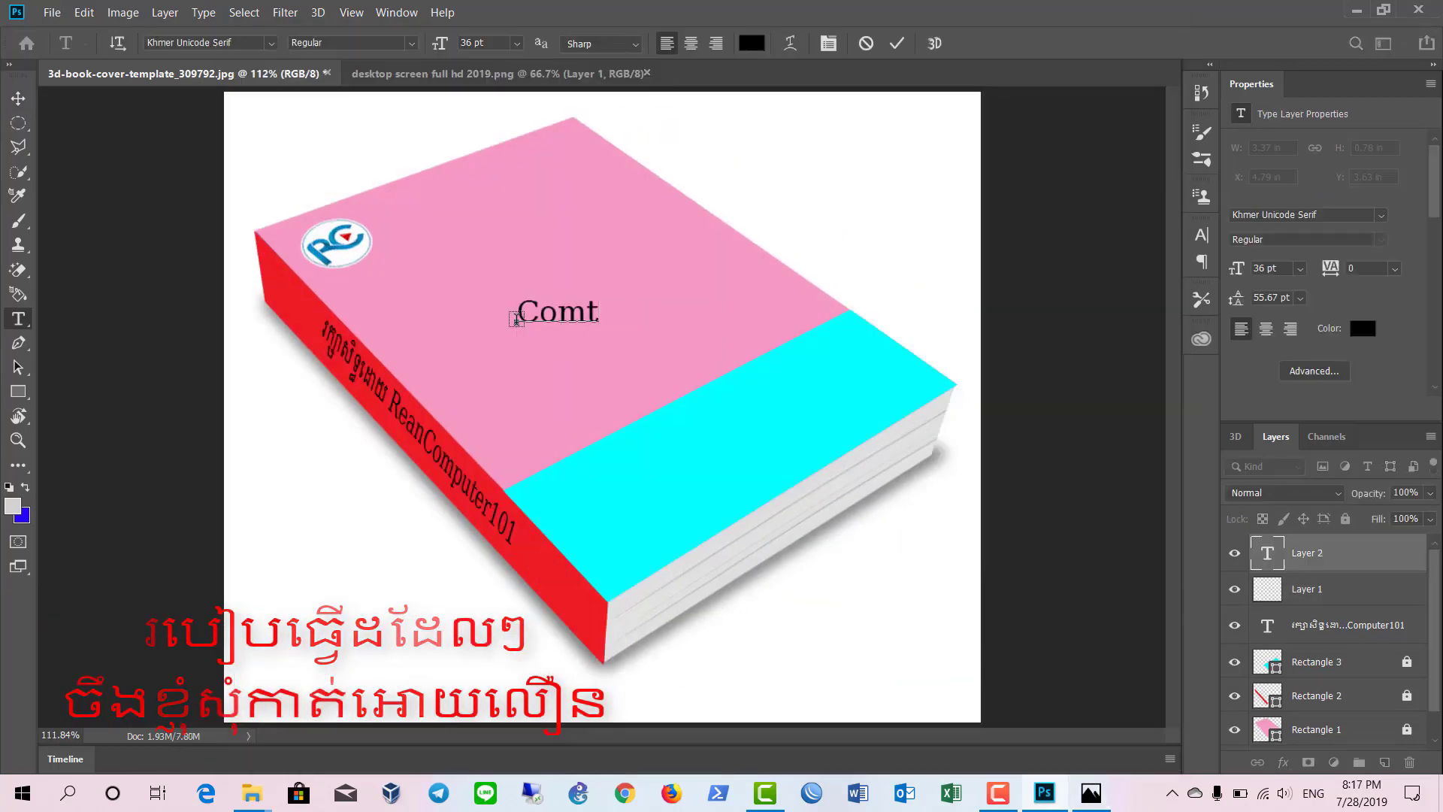
{"action": "type", "text": "uter101"}
{"action": "key", "text": "ctrl+a"}
{"action": "type", "text": "ReanComputer101"}
Move the title beside the logo and rotate it to follow the cover's slant
{"action": "key", "text": "ctrl+t"}
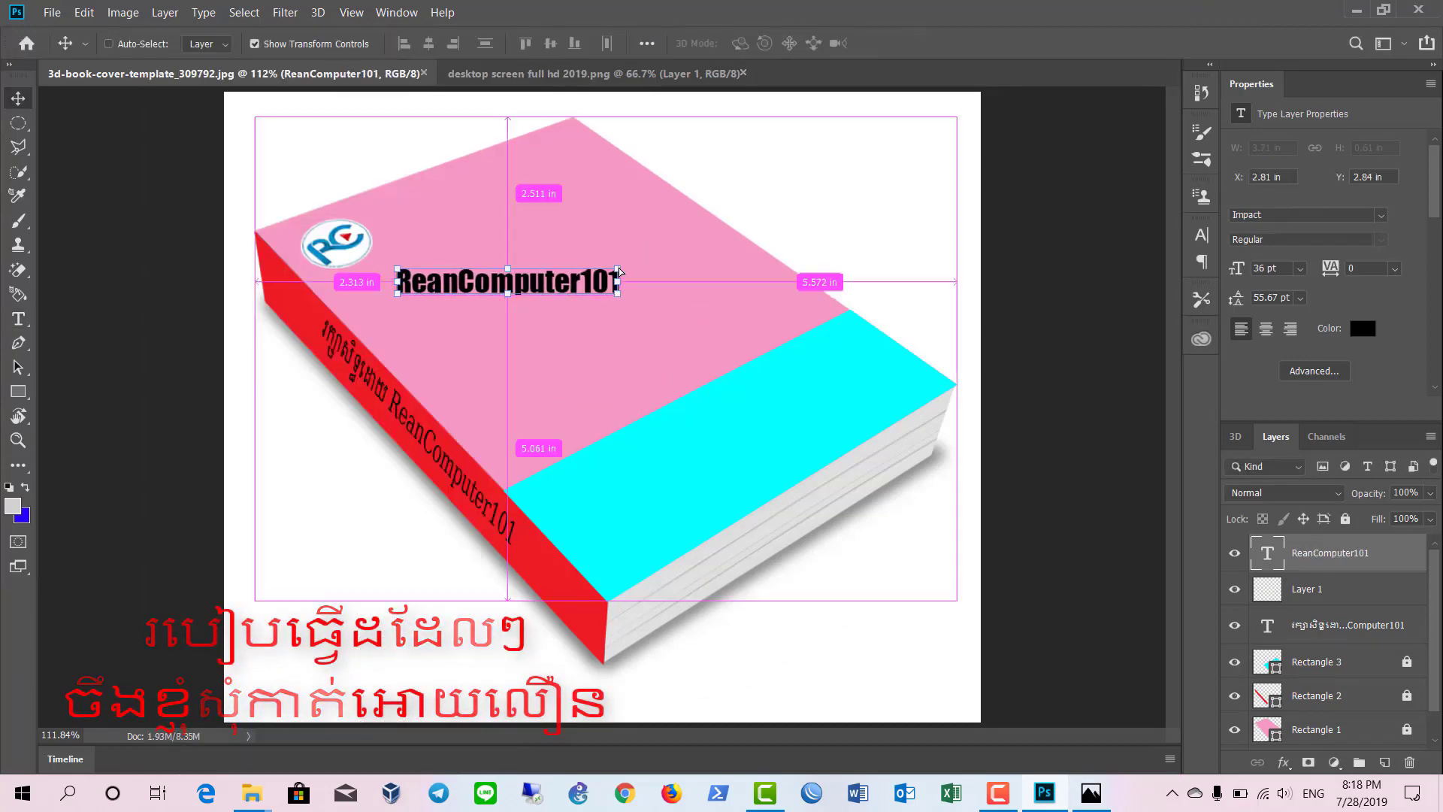
{"action": "left_click_drag", "start_coordinate": [597, 312], "coordinate": [488, 197]}
{"action": "mouse_move", "coordinate": [601, 173]}
{"action": "left_mouse_down"}
{"action": "mouse_move", "coordinate": [594, 156]}
{"action": "mouse_move", "coordinate": [542, 270]}
{"action": "left_mouse_up"}
{"action": "scroll", "coordinate": [541, 270], "scroll_direction": "up", "scroll_amount": 2}
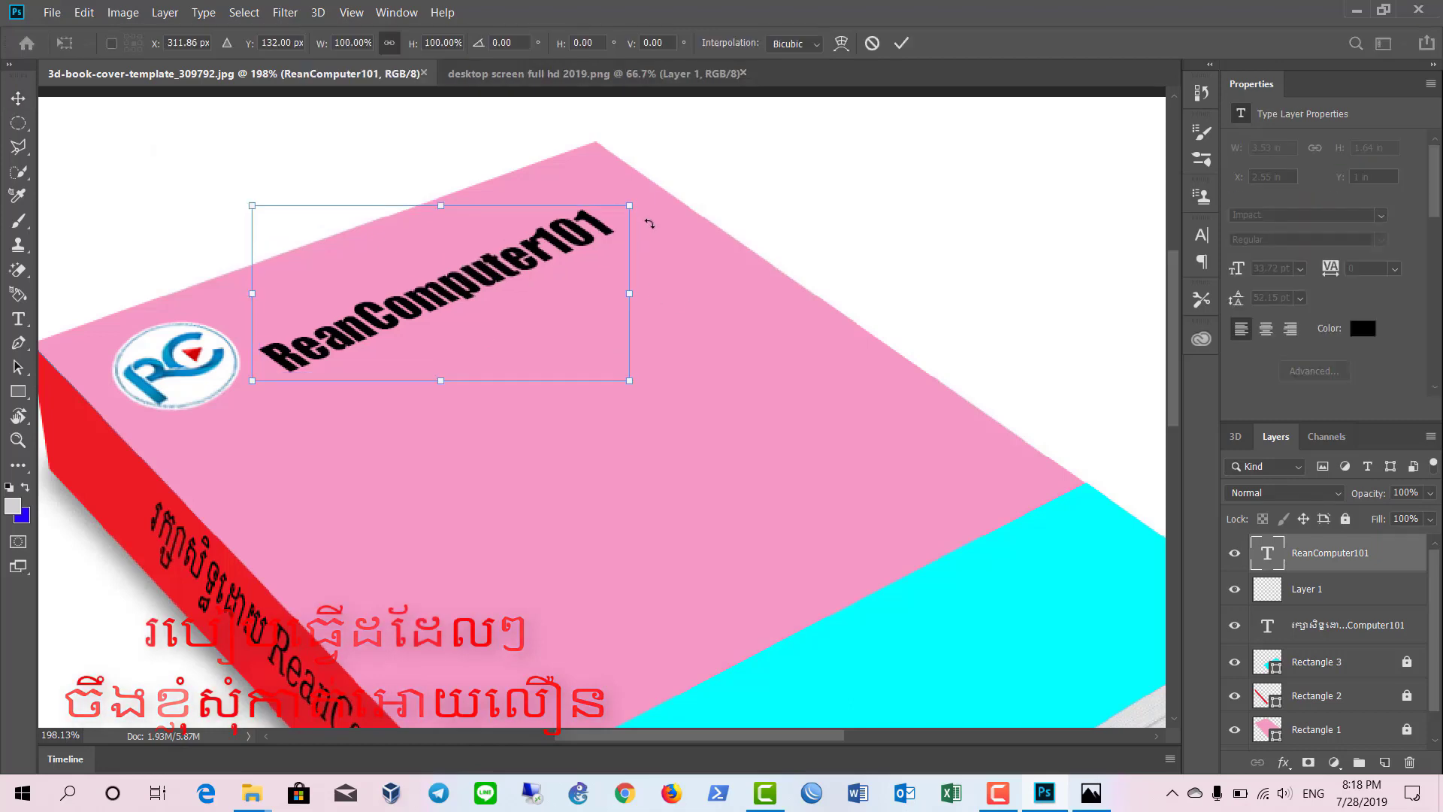
{"action": "key", "text": "Return"}
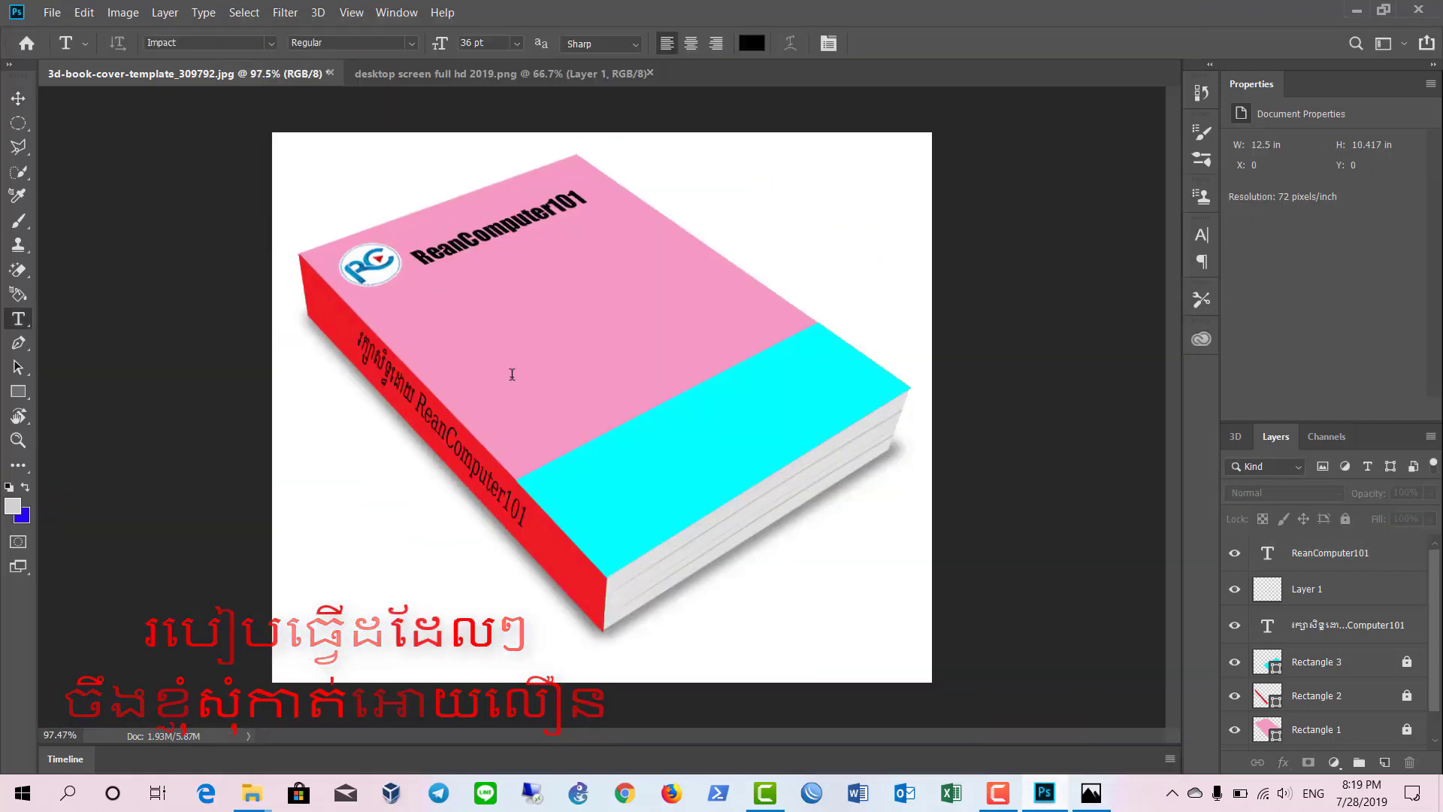
{"action": "left_click", "coordinate": [628, 292]}
Type the Khmer heading and the numbered course list from Microsoft Office to Computer Tip
{"action": "type", "text": "សៀវភៅបង្"}
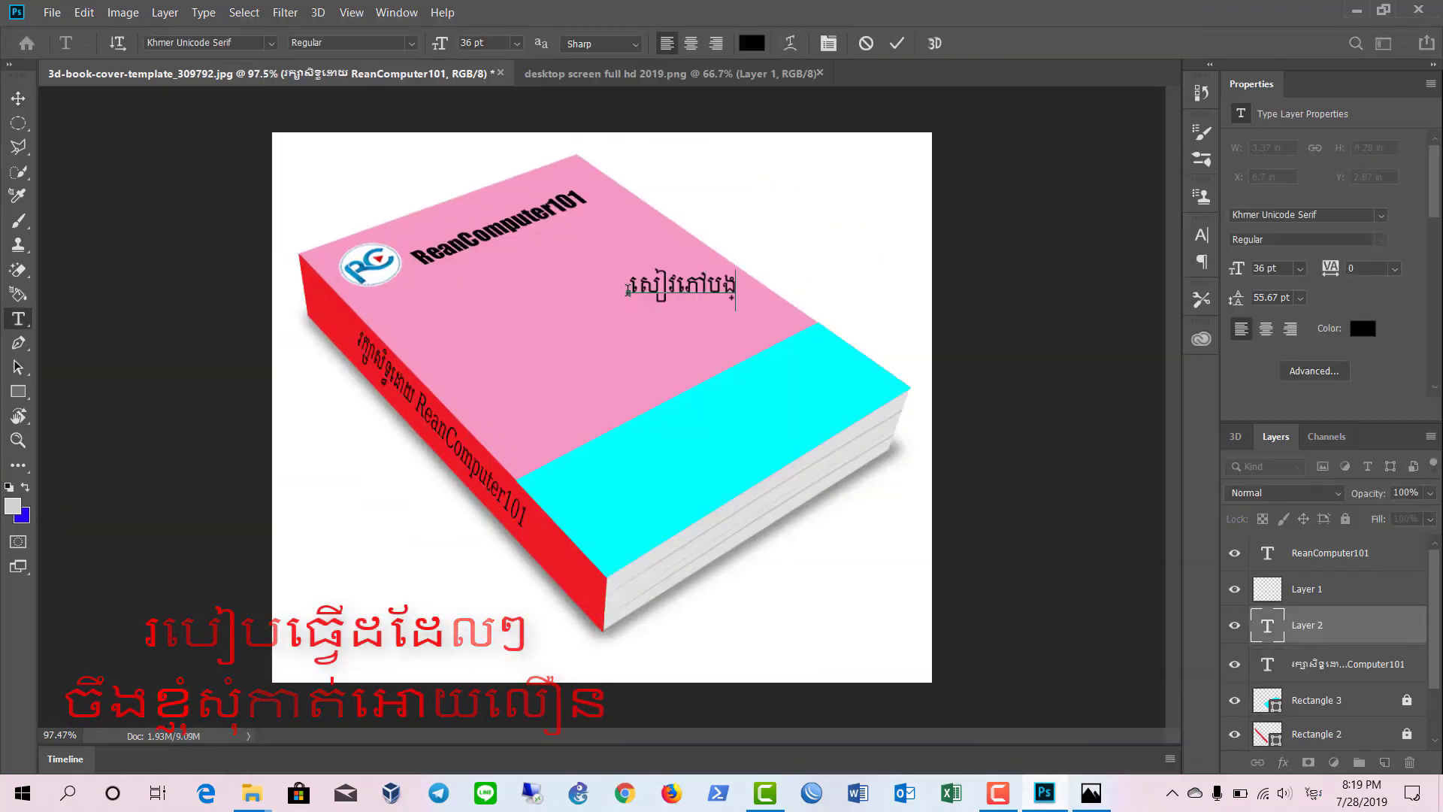
{"action": "type", "text": "រៀនជាភាសាខ្មែរ"}
{"action": "key", "text": "Return"}
{"action": "key", "text": "alt+shift"}
{"action": "type", "text": "1.Mico"}
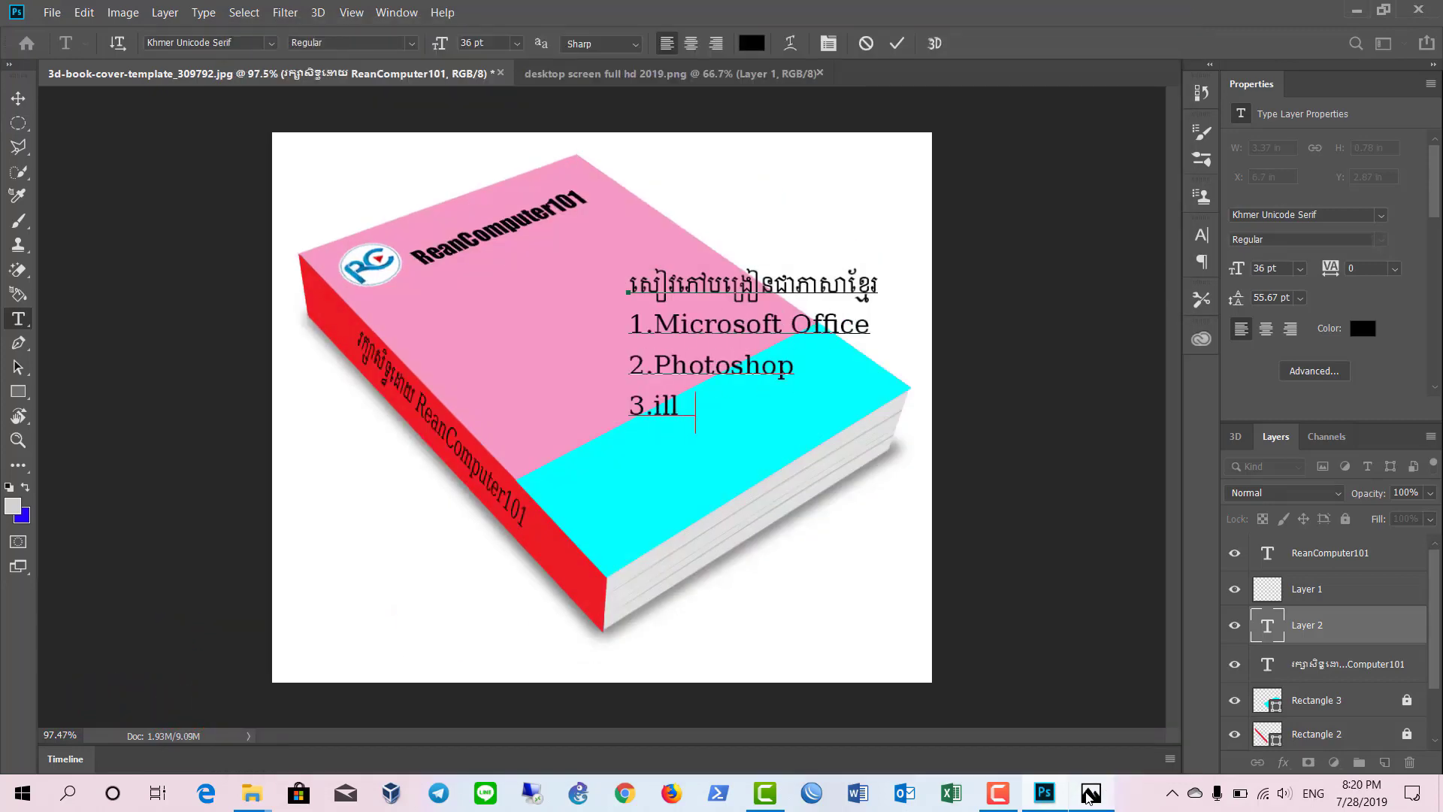
{"action": "type", "text": "ustrator 4.Networking 5.computer"}
{"action": "key", "text": "BackSpace"}
{"action": "key", "text": "BackSpace"}
{"action": "key", "text": "BackSpace"}
{"action": "type", "text": "Computer "}
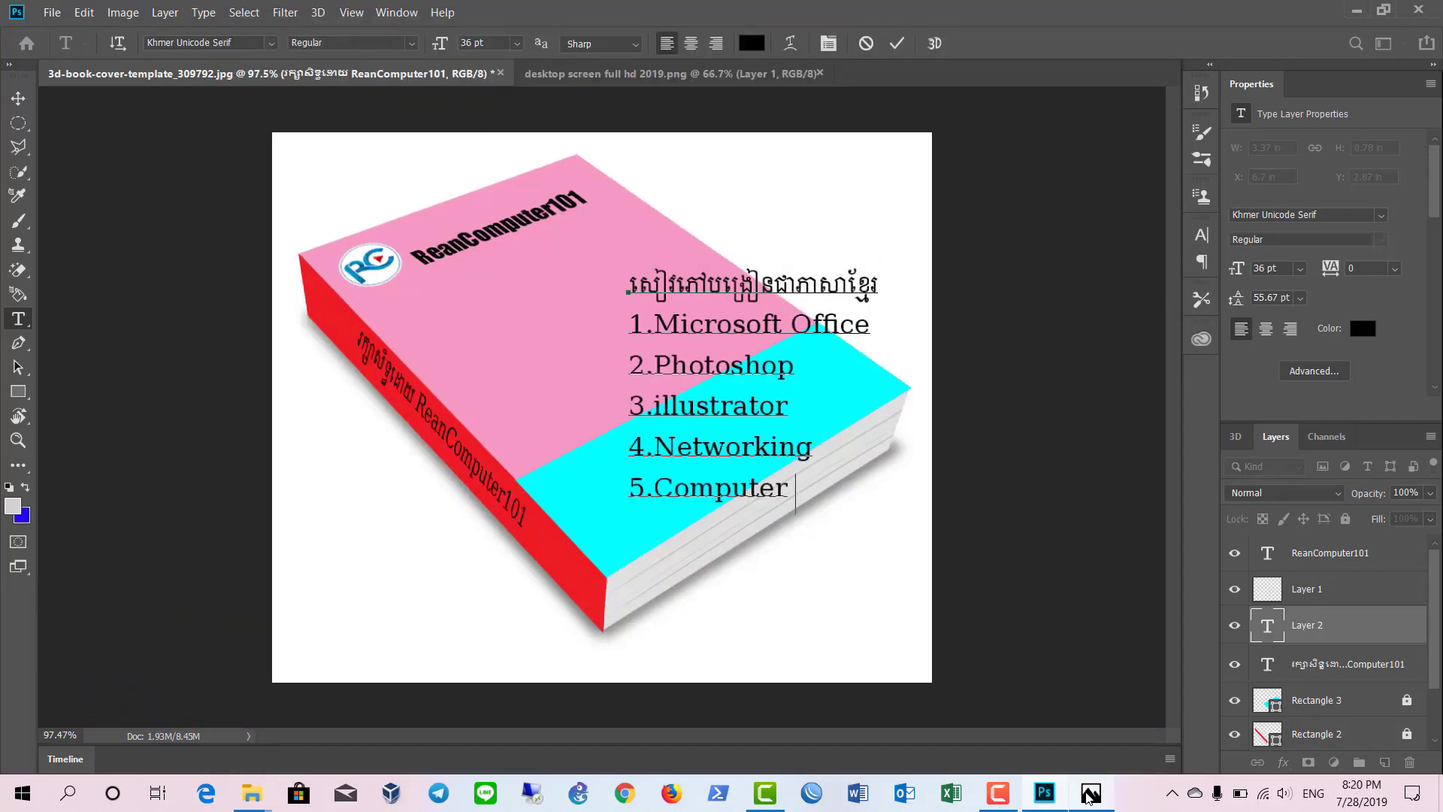
{"action": "type", "text": "Tip"}
{"action": "key", "text": "ctrl+Return"}
Rotate and skew the course list onto the pink cover's slant, redoing the first attempt
{"action": "key", "text": "ctrl+t"}
{"action": "left_click_drag", "start_coordinate": [879, 248], "coordinate": [827, 188]}
{"action": "left_click_drag", "start_coordinate": [751, 376], "coordinate": [646, 316]}
{"action": "mouse_move", "coordinate": [481, 274]}
{"action": "left_mouse_down"}
{"action": "mouse_move", "coordinate": [492, 267]}
{"action": "mouse_move", "coordinate": [449, 299]}
{"action": "left_mouse_up"}
{"action": "left_click_drag", "start_coordinate": [611, 201], "coordinate": [595, 241]}
{"action": "left_click_drag", "start_coordinate": [700, 368], "coordinate": [714, 353]}
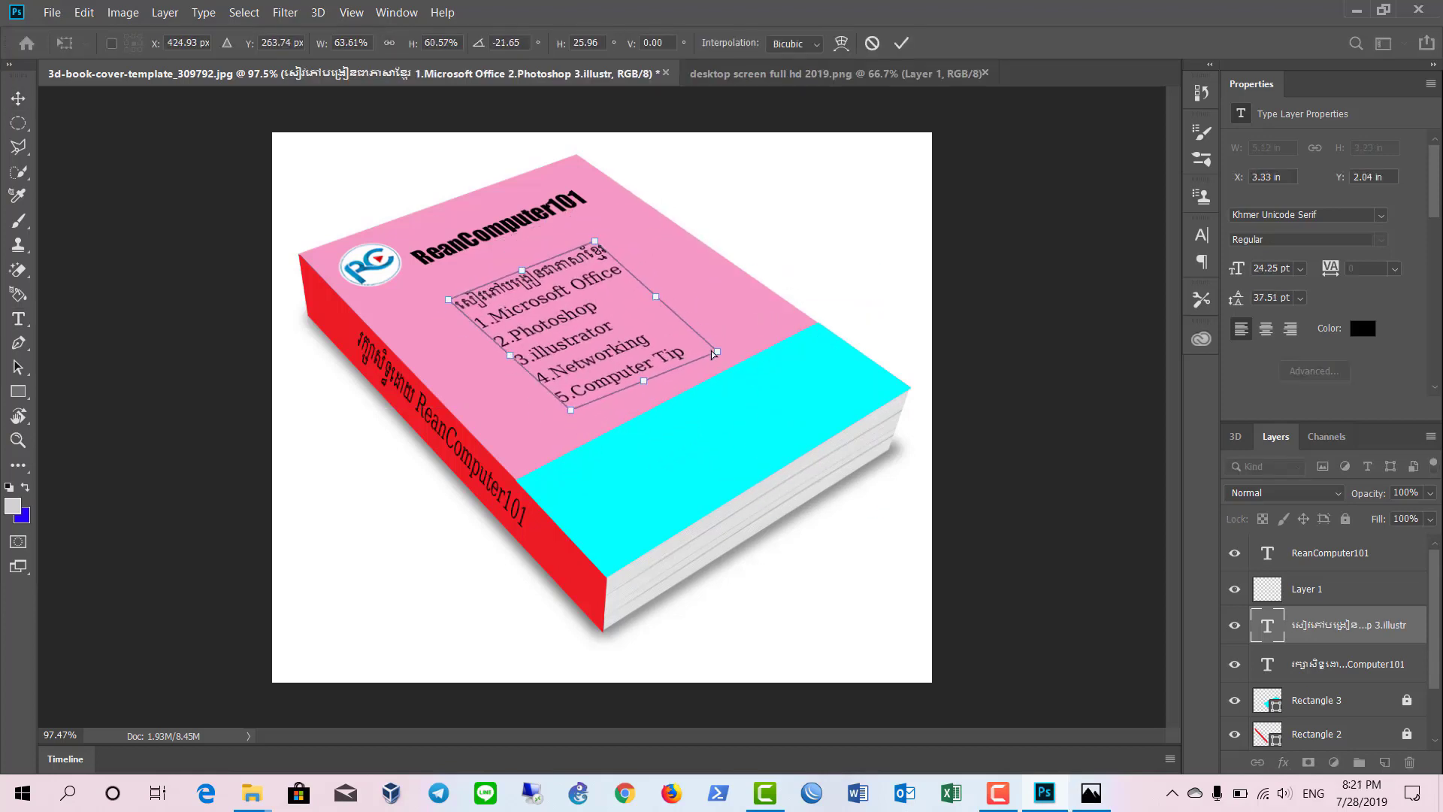
{"action": "key", "text": "Escape"}
{"action": "key", "text": "ctrl+t"}
{"action": "left_click_drag", "start_coordinate": [667, 258], "coordinate": [705, 215]}
{"action": "left_click_drag", "start_coordinate": [449, 239], "coordinate": [464, 266]}
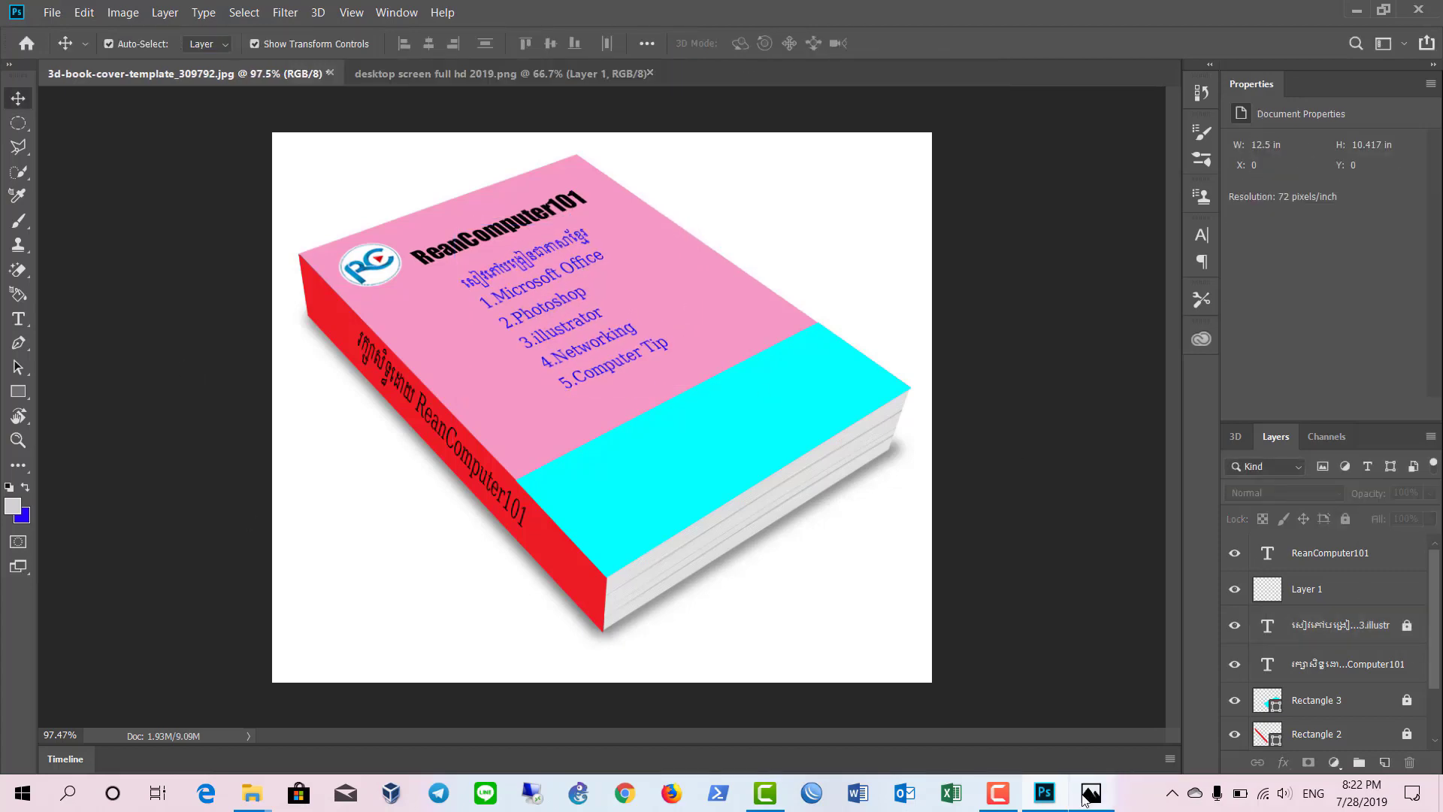
Type the Khmer Online heading with YouTube and Facebook Reancomputer101 lines on the cyan band
{"action": "key", "text": "t"}
{"action": "left_click", "coordinate": [593, 460]}
{"action": "type", "text": "ស្ពាន"}
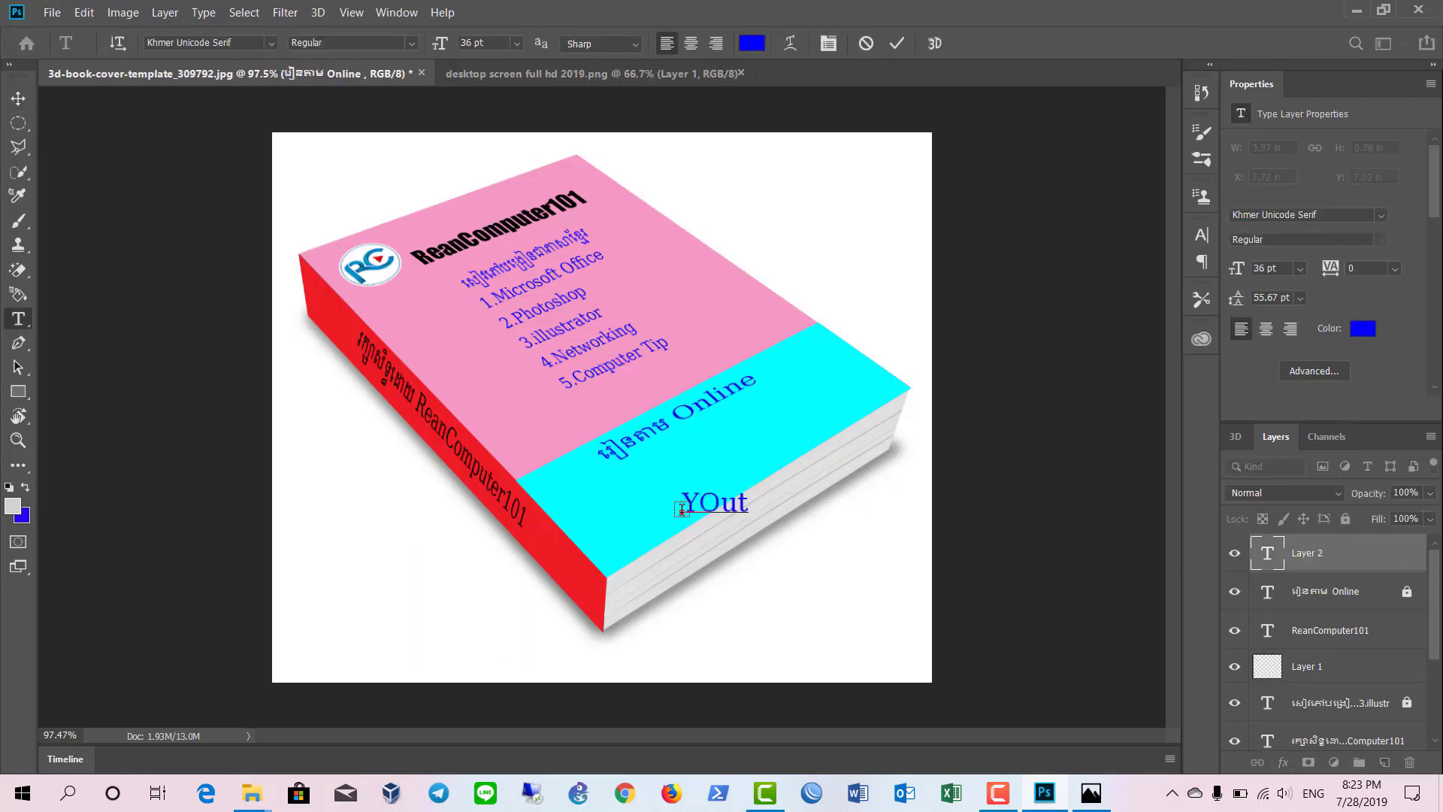
{"action": "type", "text": "Tube: Reancomputer101"}
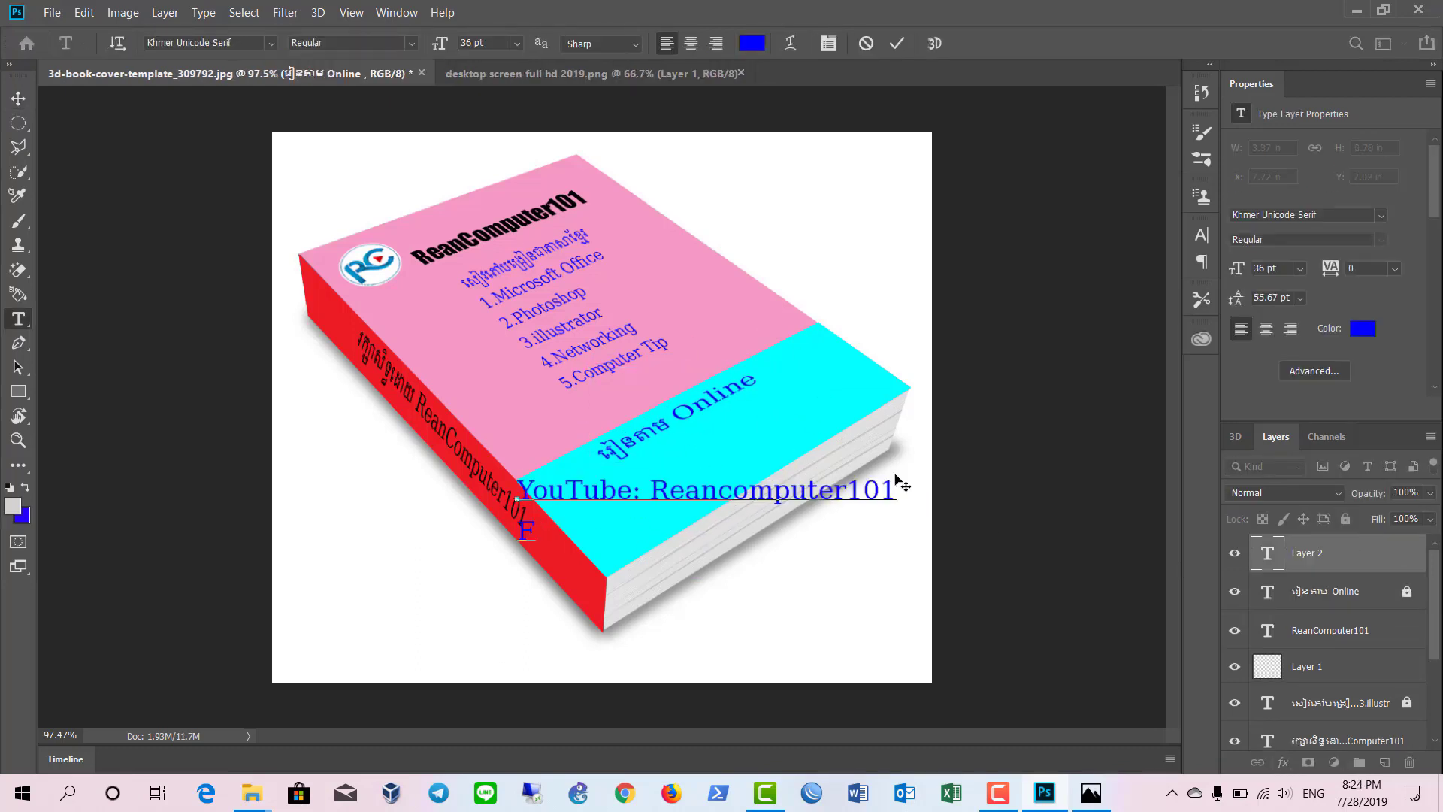
{"action": "key", "text": "Return"}
{"action": "type", "text": "Facebok: Reancomputer101"}
{"action": "key", "text": "Return"}
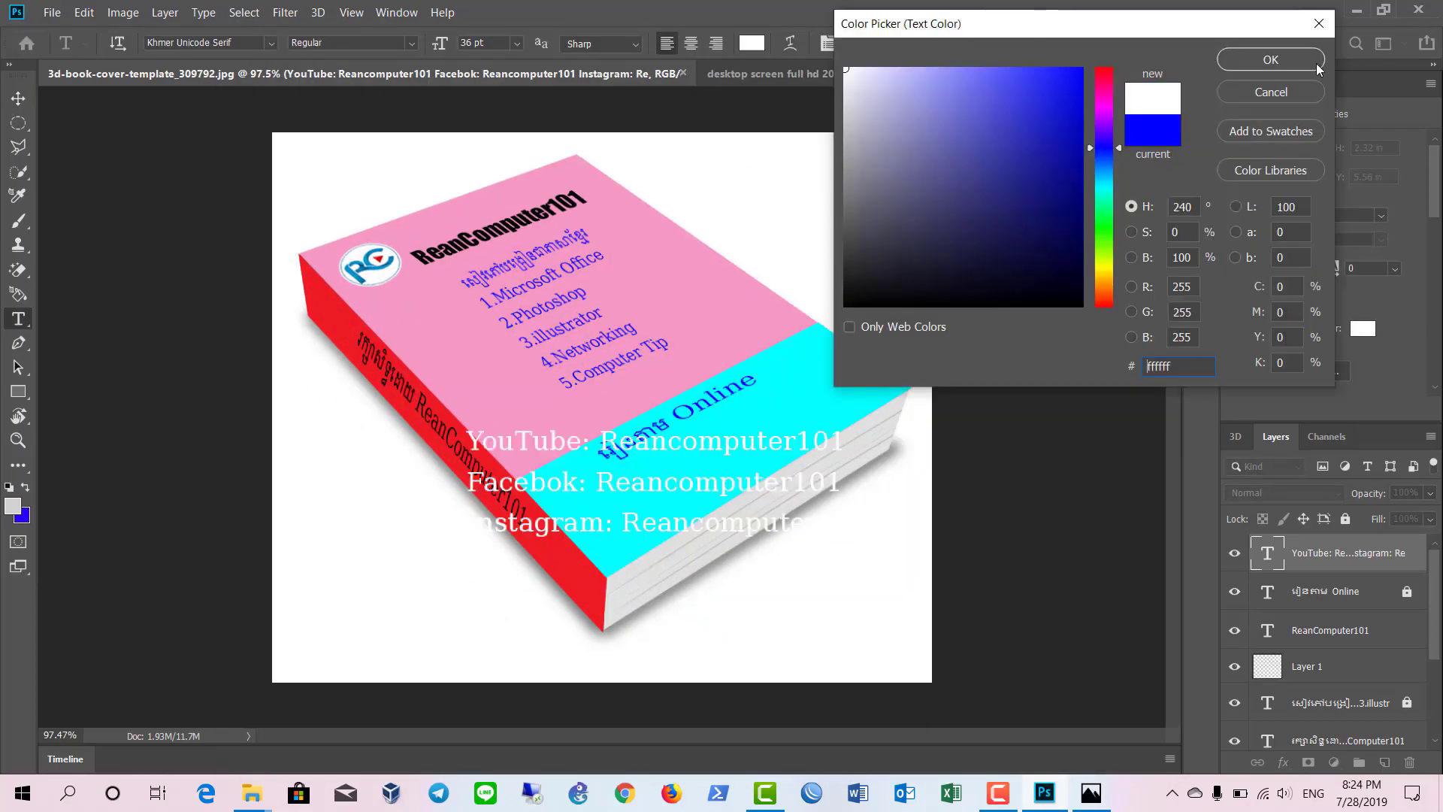
Rotate, shrink and position the social-media text block onto the cyan band
{"action": "left_click_drag", "start_coordinate": [905, 489], "coordinate": [900, 468]}
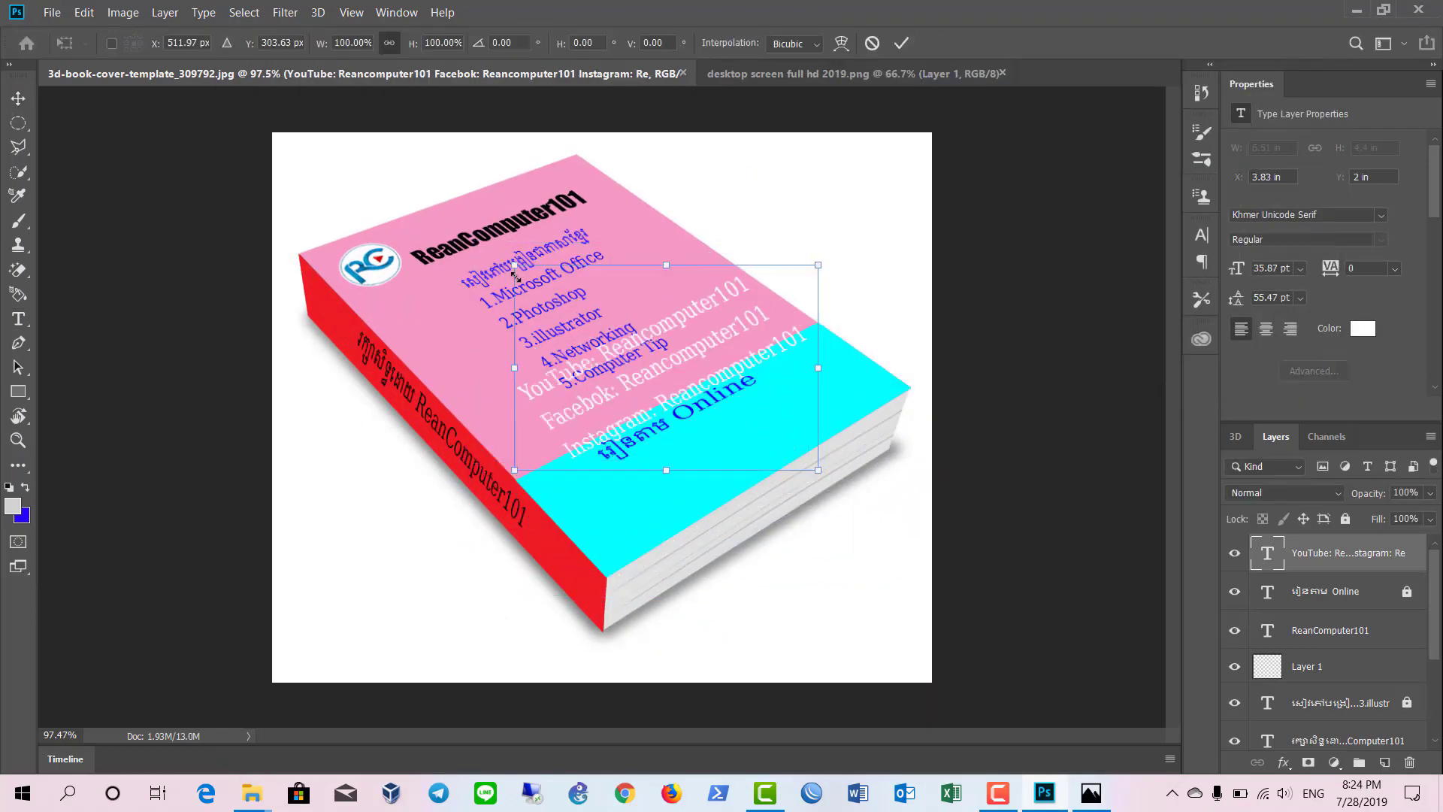
{"action": "left_click_drag", "start_coordinate": [728, 453], "coordinate": [714, 423]}
{"action": "key", "text": "Return"}
{"action": "scroll", "coordinate": [714, 423], "scroll_direction": "down", "scroll_amount": 3}
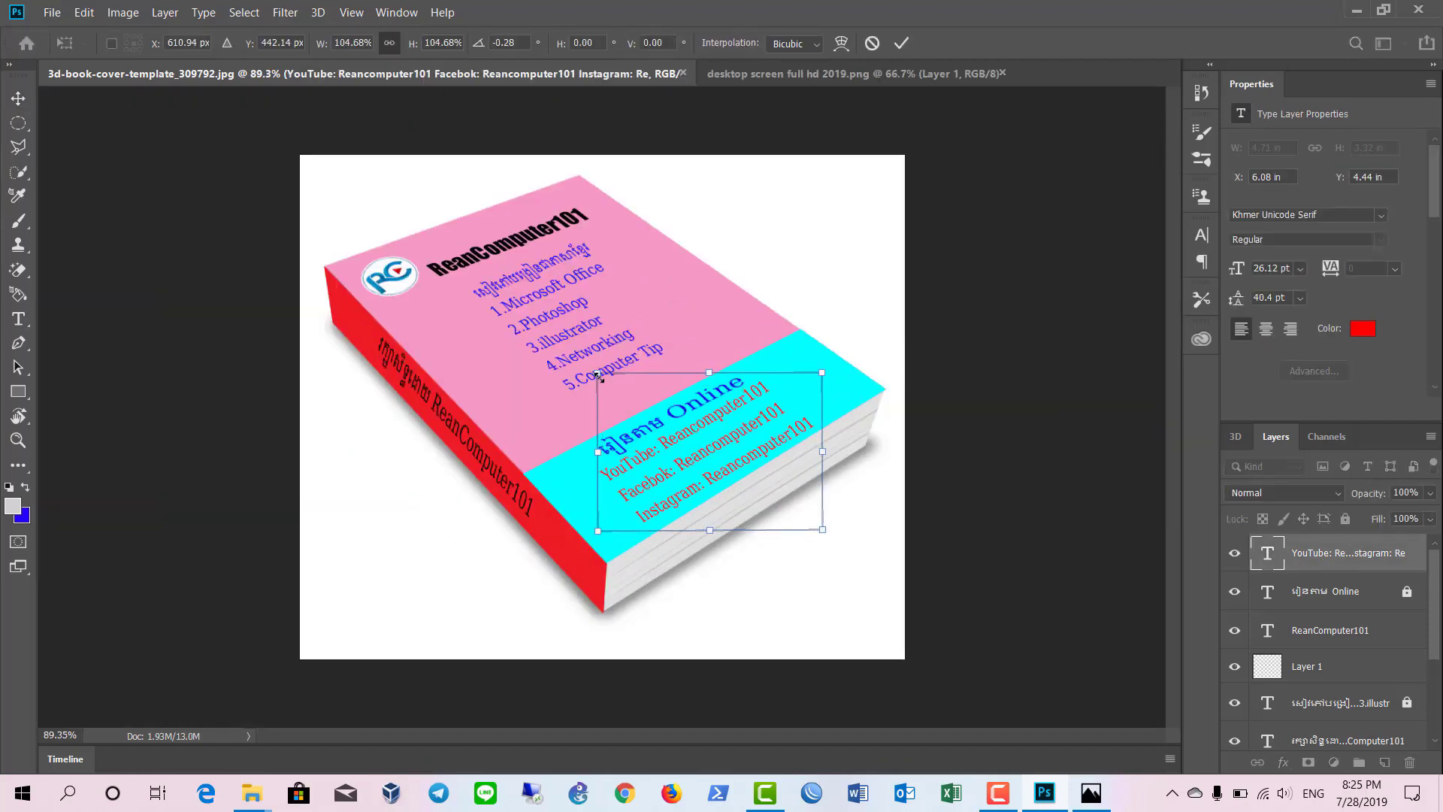
{"action": "scroll", "coordinate": [758, 405], "scroll_direction": "up", "scroll_amount": 2}
{"action": "key", "text": "ctrl+t"}
{"action": "left_click_drag", "start_coordinate": [921, 281], "coordinate": [934, 321]}
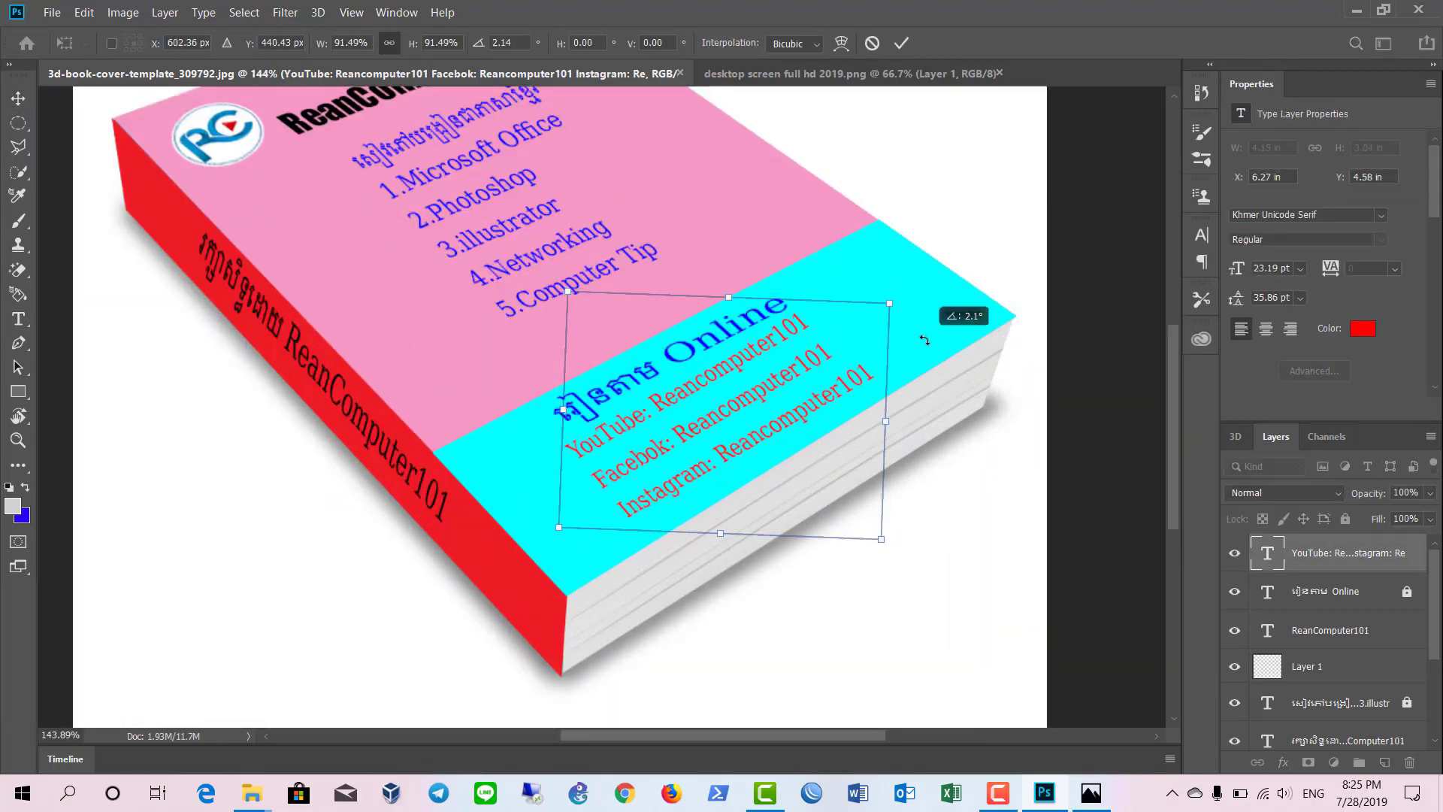
{"action": "key", "text": "Return"}
Slightly adjust the cyan band's shape with a free transform
{"action": "left_click", "coordinate": [977, 316]}
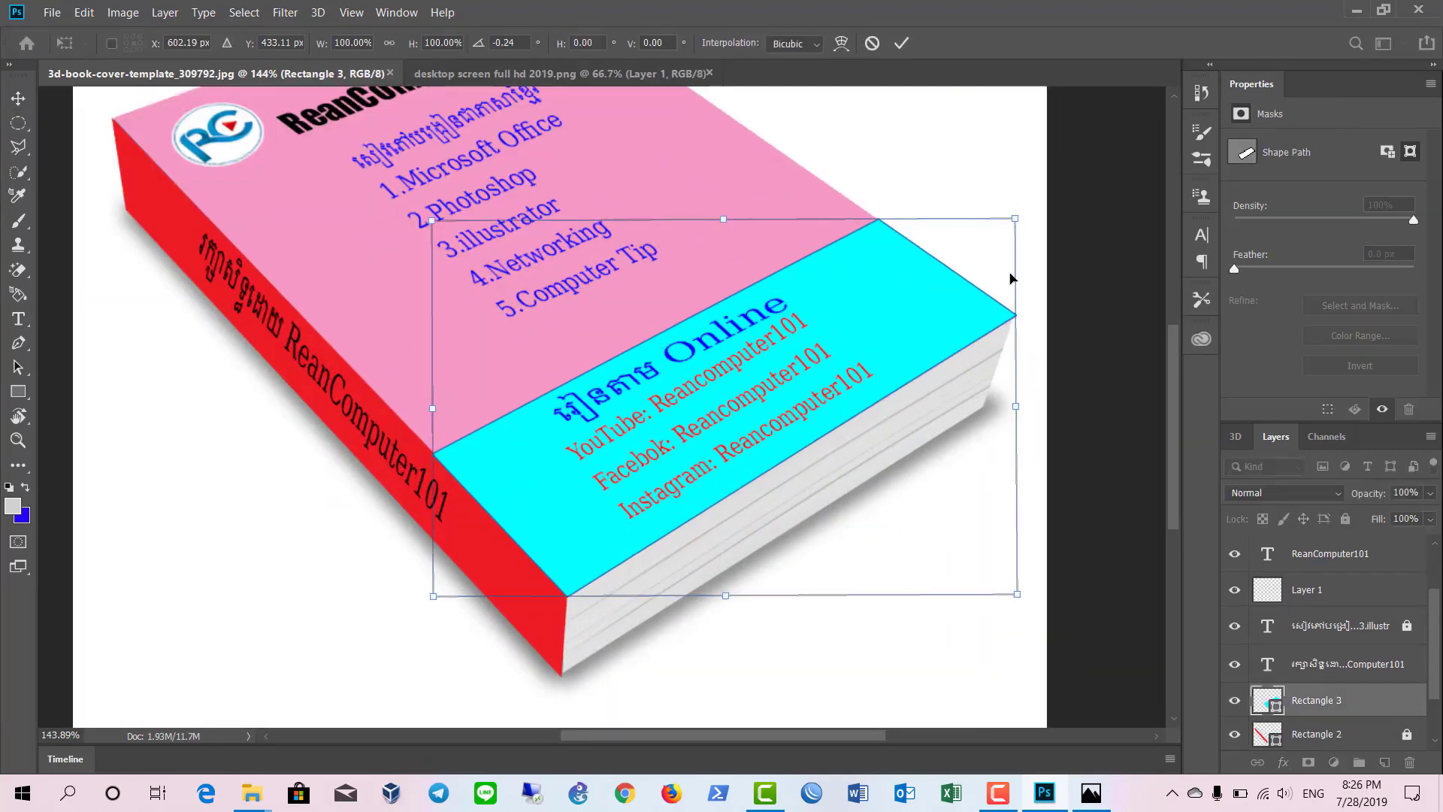
{"action": "scroll", "coordinate": [714, 534], "scroll_direction": "up", "scroll_amount": 2}
{"action": "key", "text": "ctrl+t"}
{"action": "left_click_drag", "start_coordinate": [344, 611], "coordinate": [343, 609]}
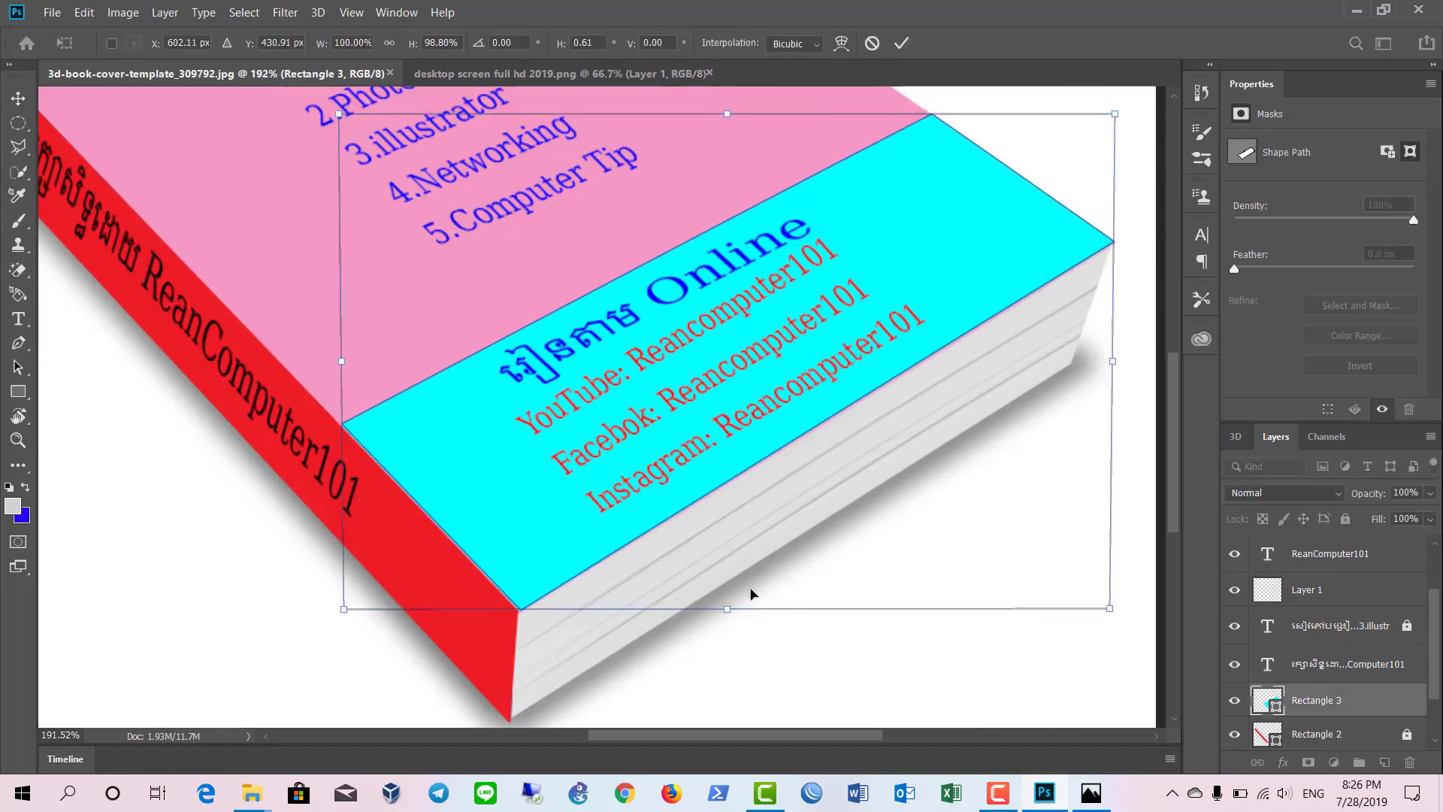
{"action": "key", "text": "Return"}
Rotate the social-media text slightly further so it aligns with the cyan band
{"action": "scroll", "coordinate": [1013, 606], "scroll_direction": "up", "scroll_amount": 2}
{"action": "left_click", "coordinate": [865, 353], "text": "ctrl"}
{"action": "key", "text": "ctrl+t"}
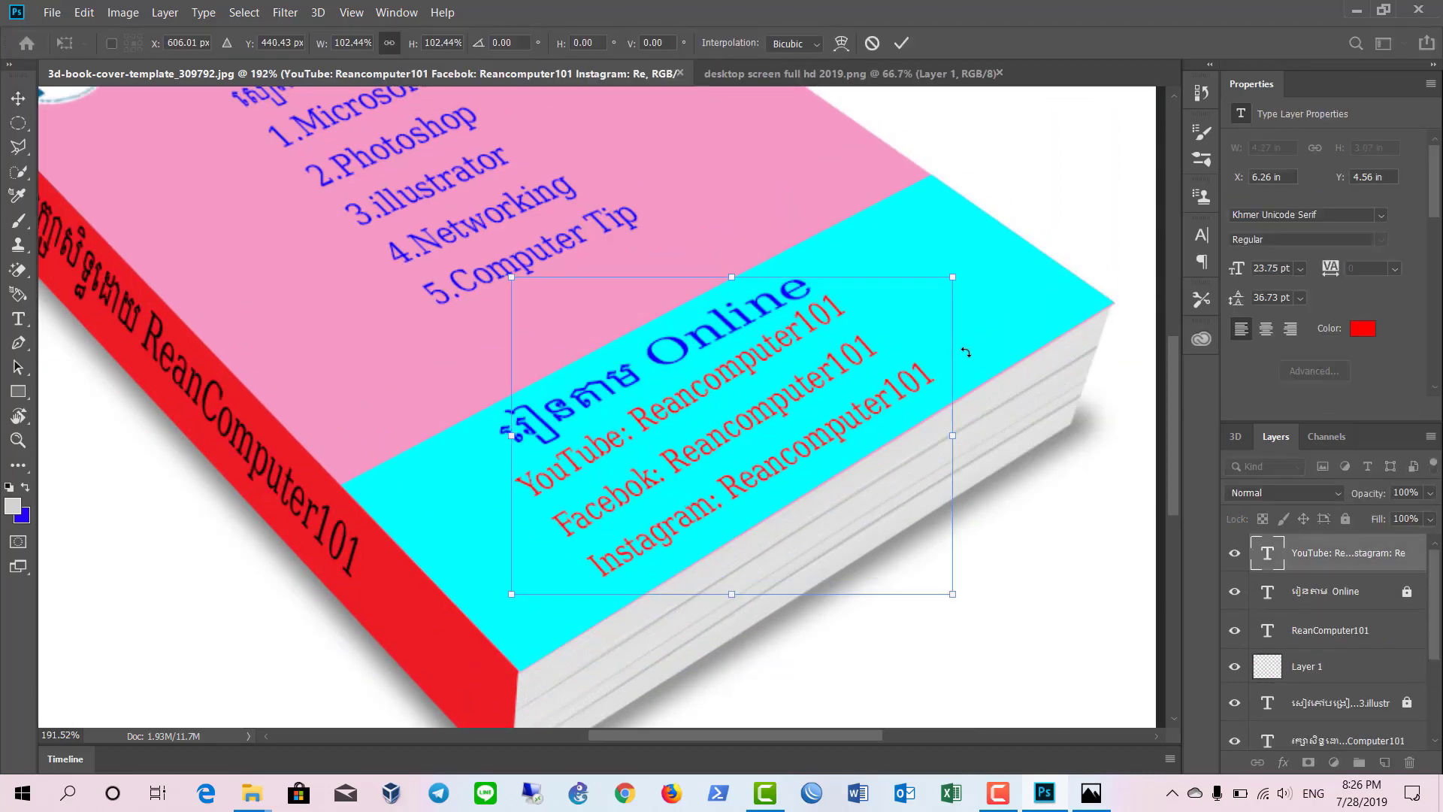
{"action": "left_click_drag", "start_coordinate": [973, 347], "coordinate": [977, 351]}
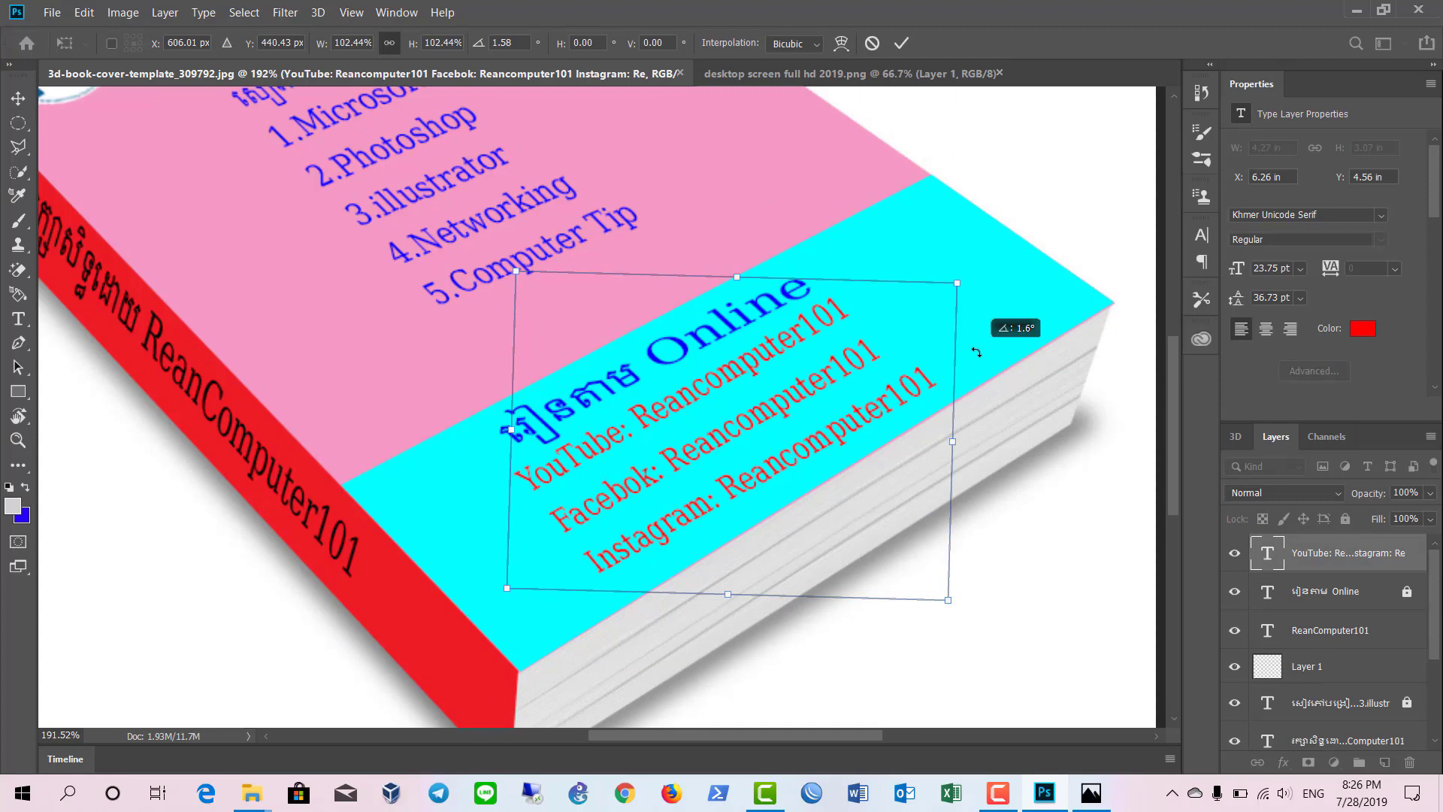
{"action": "key", "text": "Return"}
{"action": "left_click", "coordinate": [319, 286]}
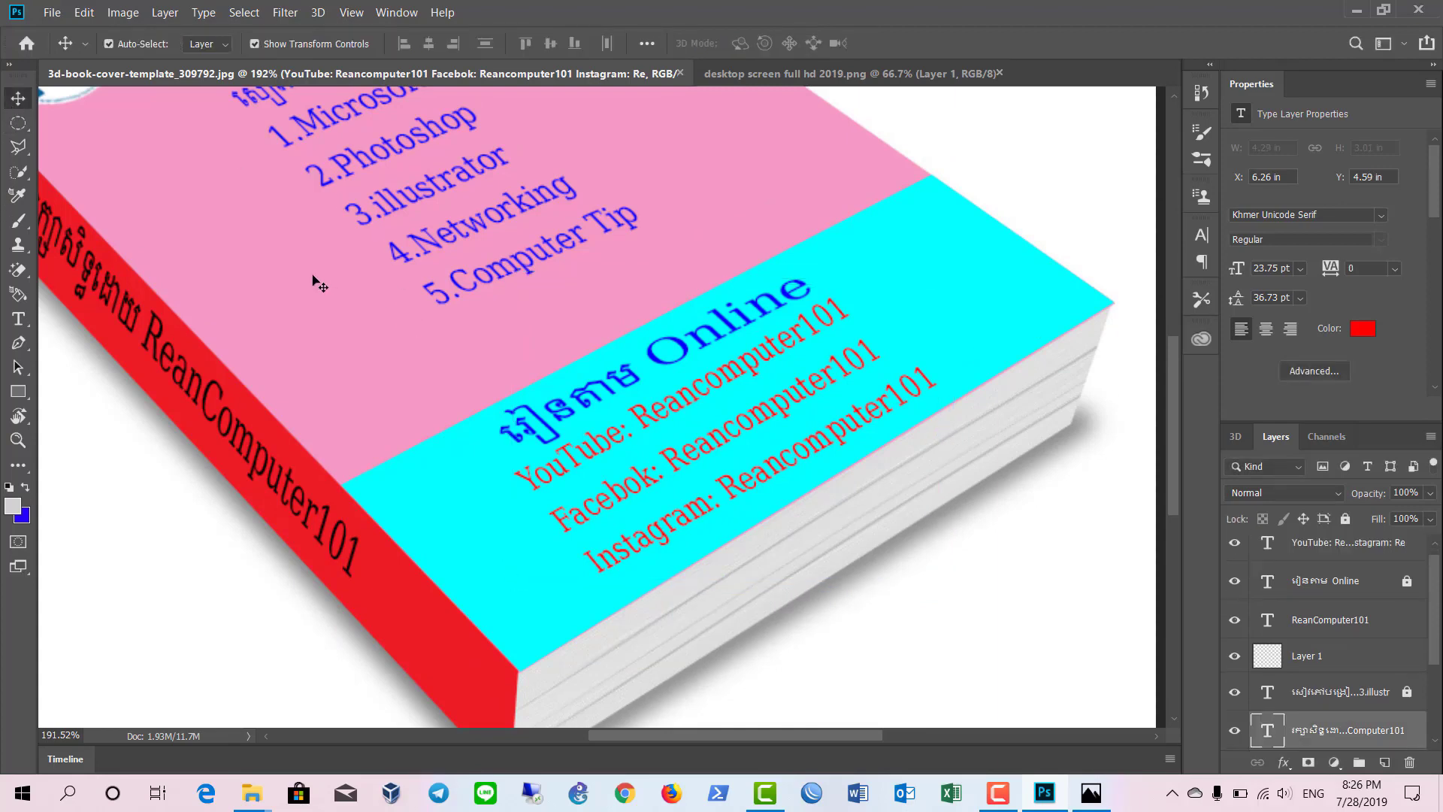
{"action": "left_click", "coordinate": [391, 295]}
{"action": "key", "text": "ctrl+0"}
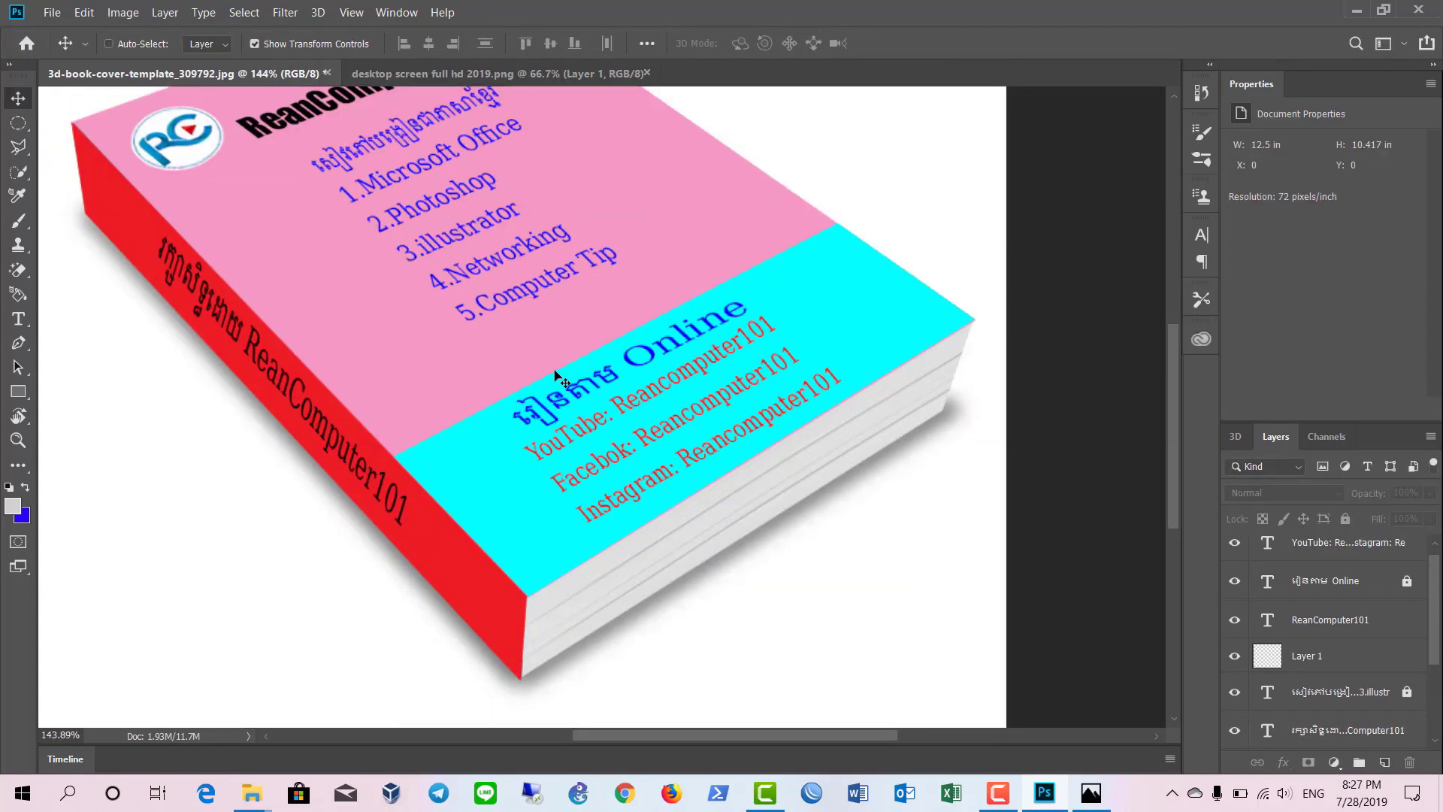
{"action": "scroll", "coordinate": [607, 538], "scroll_direction": "down", "scroll_amount": 1}
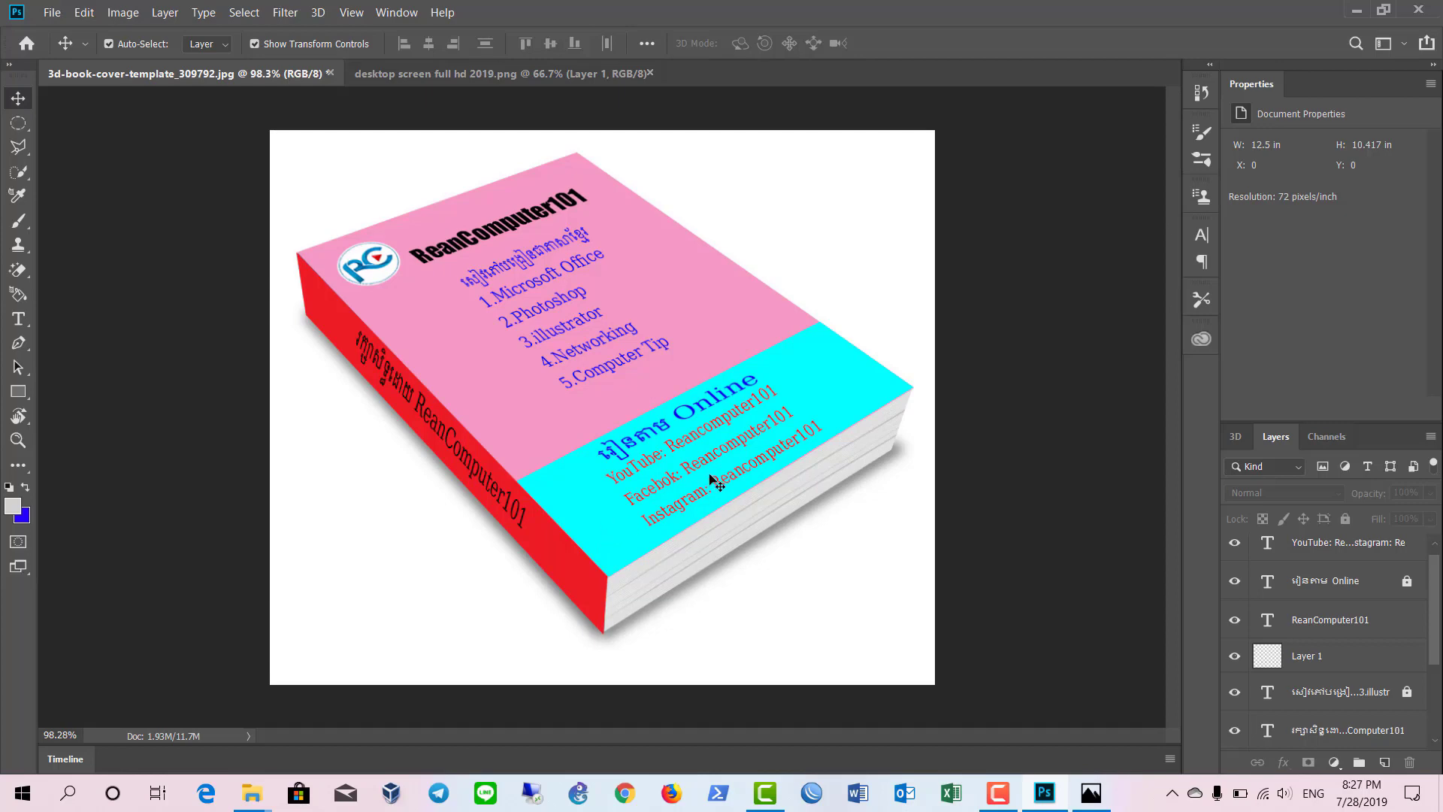
{"action": "scroll", "coordinate": [711, 475], "scroll_direction": "up", "scroll_amount": 2}
{"action": "scroll", "coordinate": [872, 602], "scroll_direction": "down", "scroll_amount": 1}
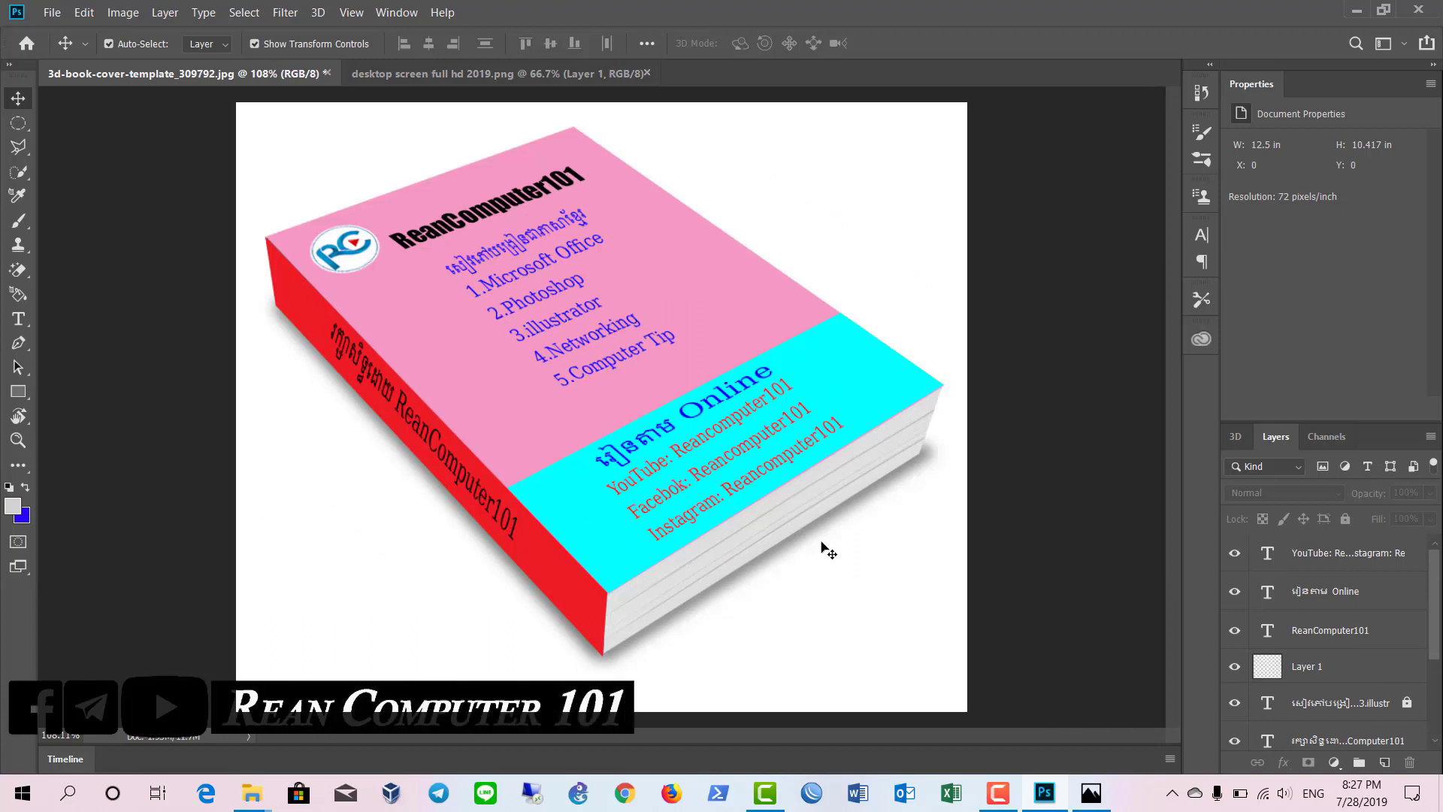